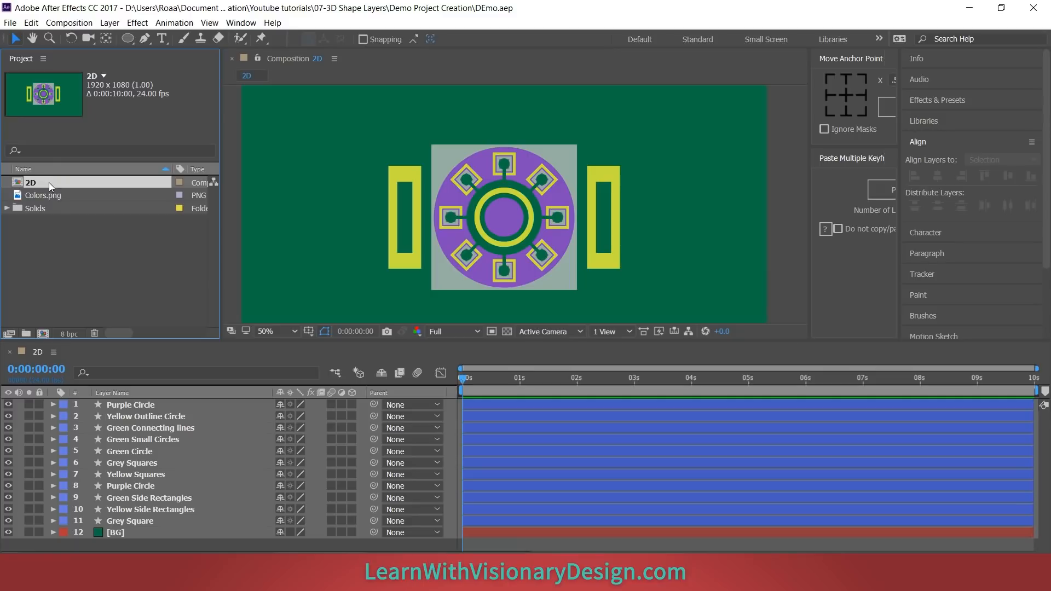
# Step: Duplicate the 2D composition under the name 3D and open the copy in place of the 2D timeline
pyautogui.hotkey('ctrl', 'd')
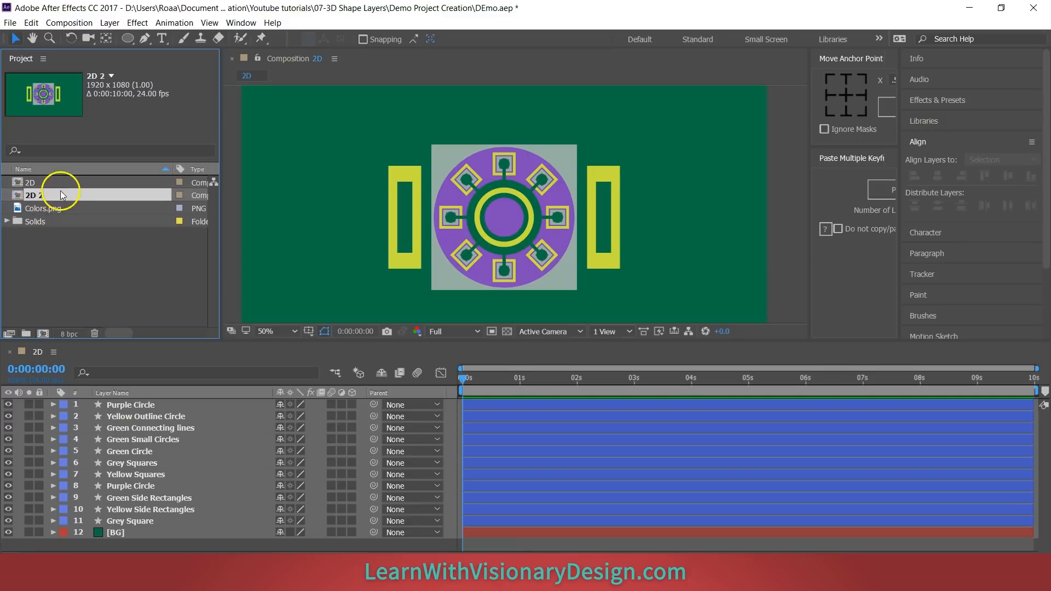
pyautogui.press('Return')
pyautogui.write('3D')
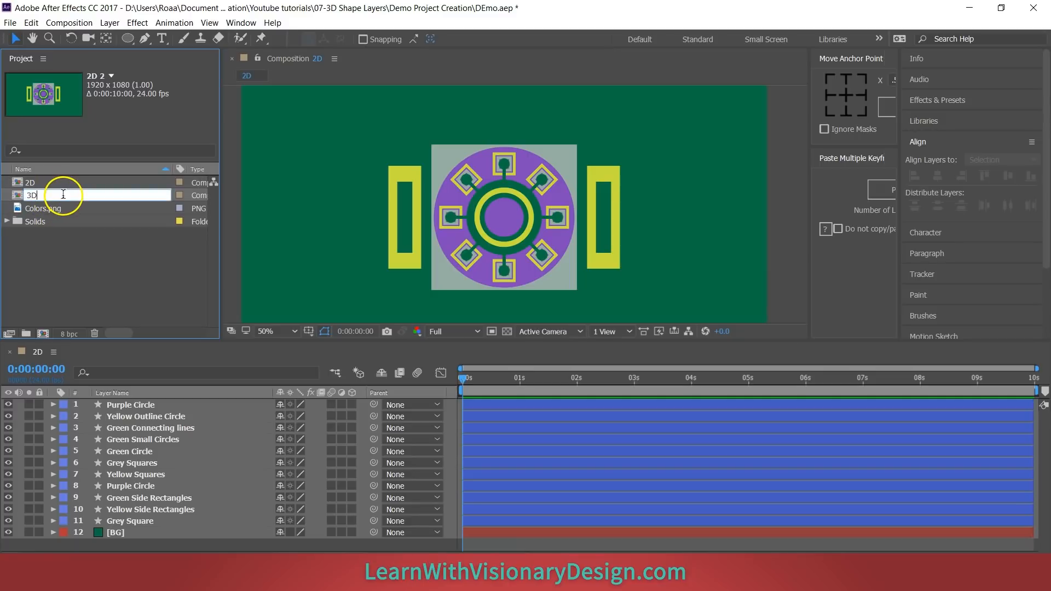
pyautogui.press('Return')
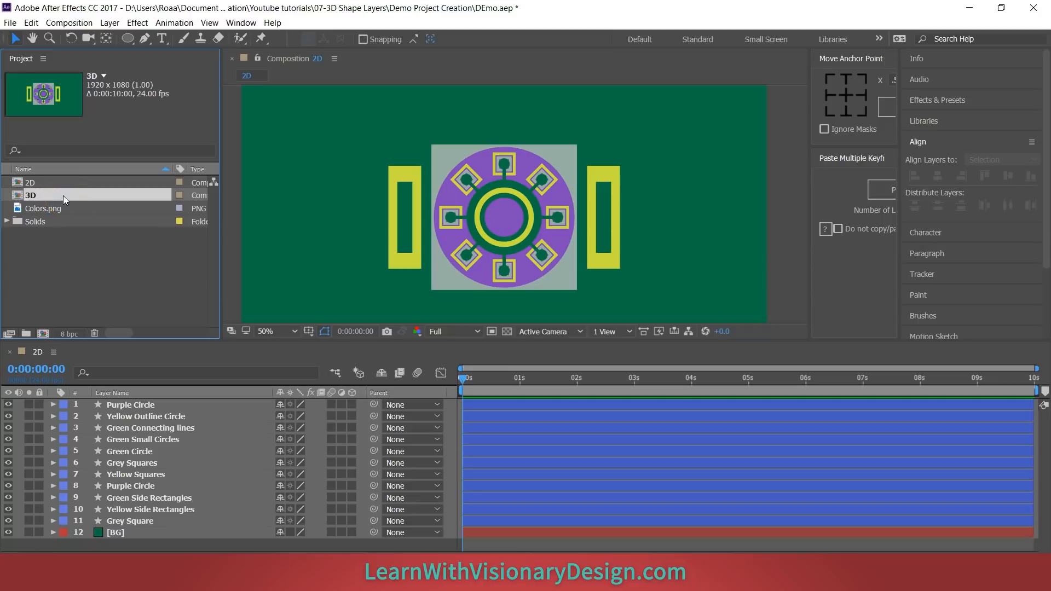
pyautogui.doubleClick(63, 195)
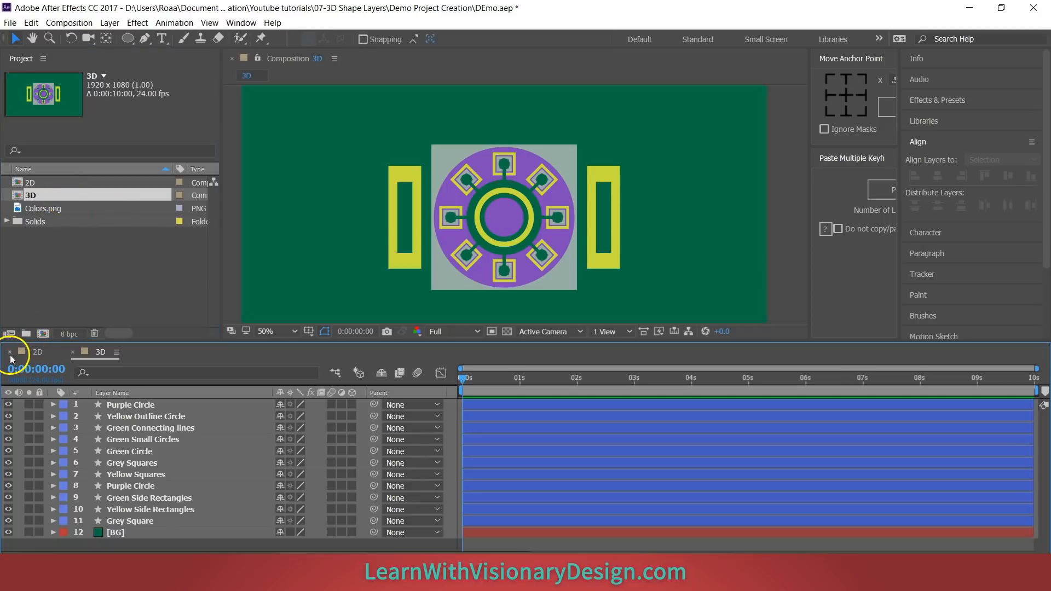
pyautogui.click(9, 352)
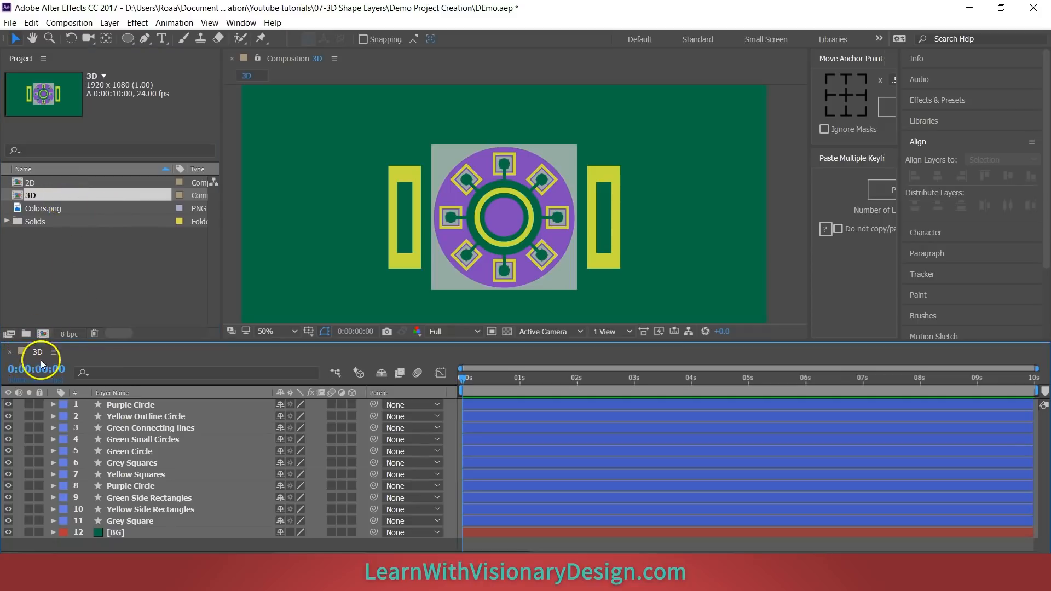
# Step: Turn all eleven shape layers, from Purple Circle to Grey Square, into 3D layers, leaving out the BG layer
pyautogui.click(206, 405)
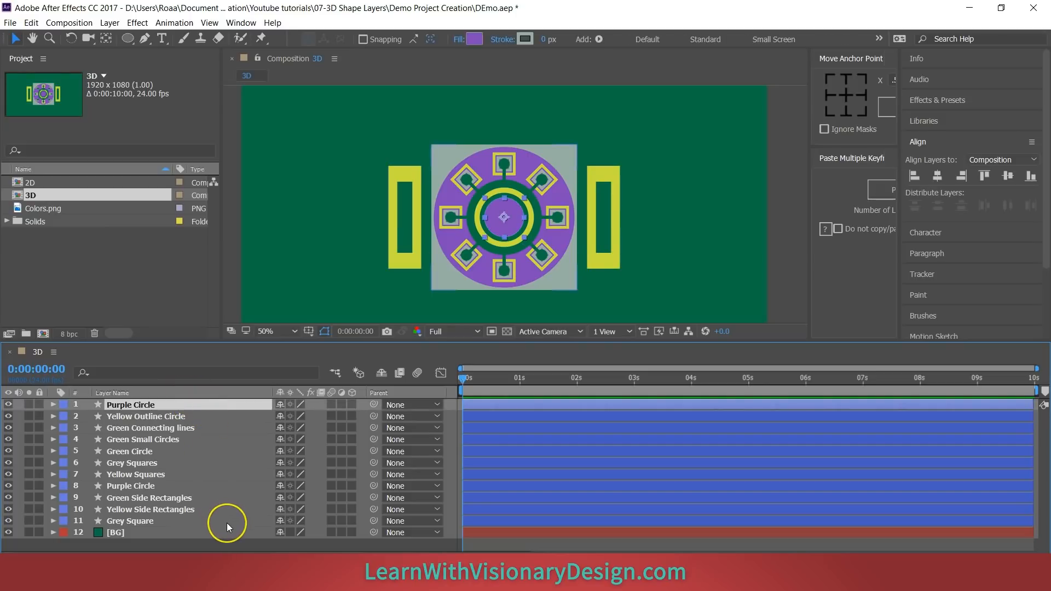
pyautogui.keyDown('shift'); pyautogui.click(227, 521); pyautogui.keyUp('shift')
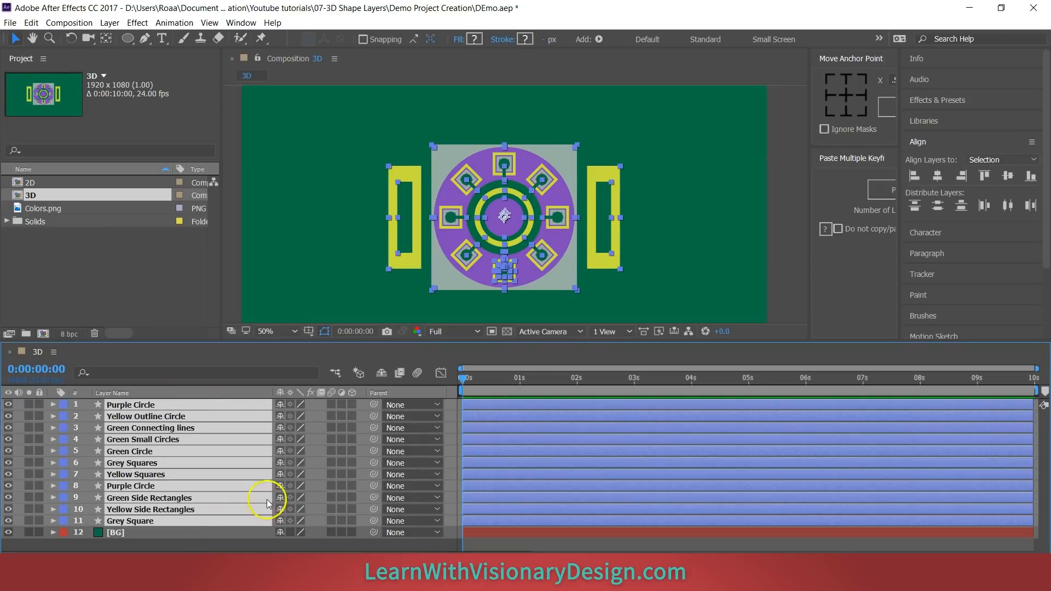
pyautogui.click(351, 416)
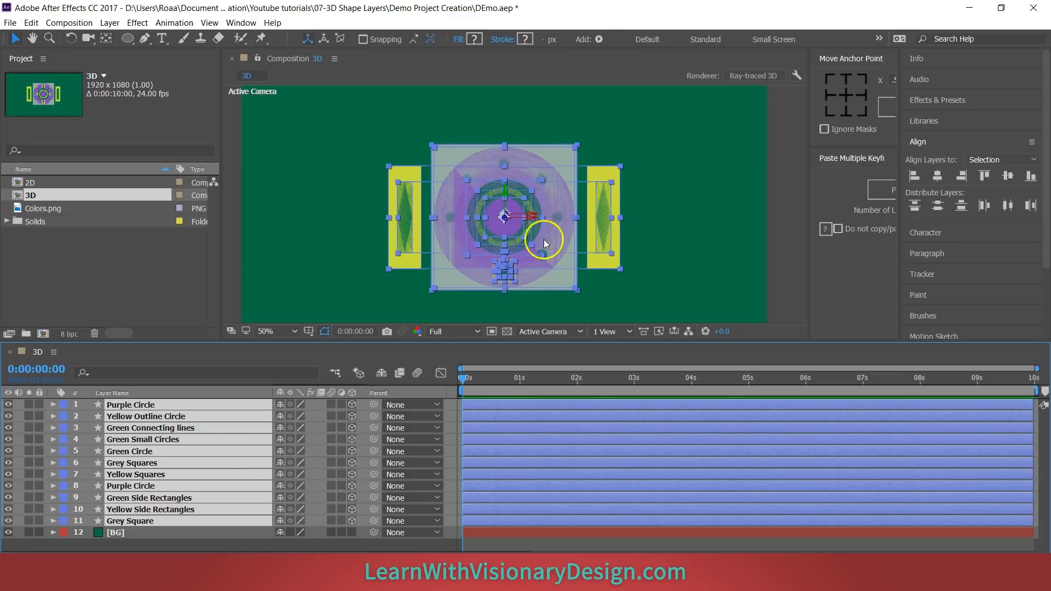
# Step: Set the 3D composition's renderer to Ray-traced 3D in its composition settings
pyautogui.click(765, 77)
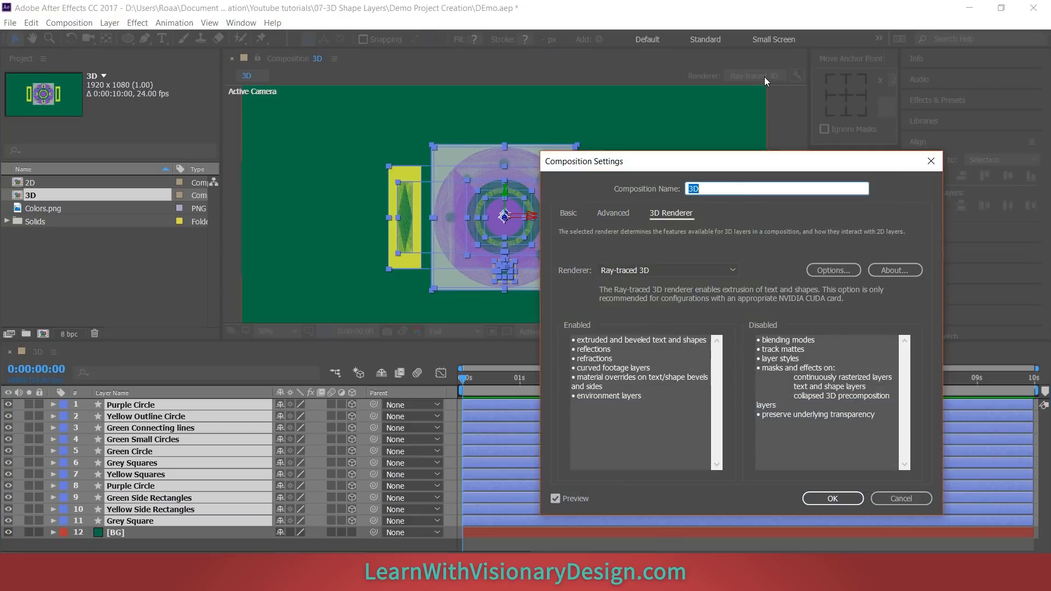
pyautogui.click(648, 267)
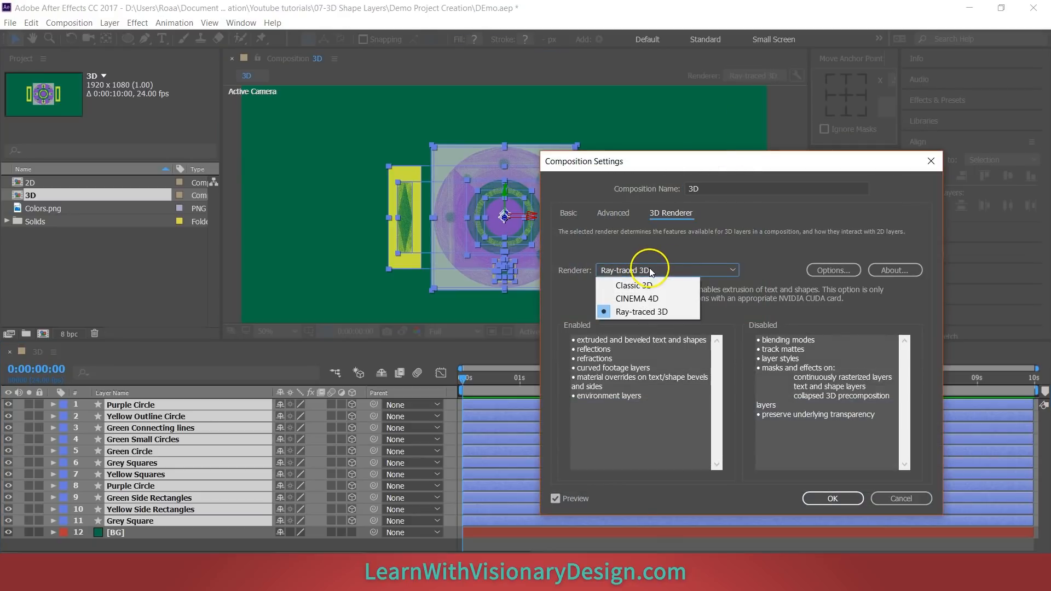
pyautogui.click(652, 312)
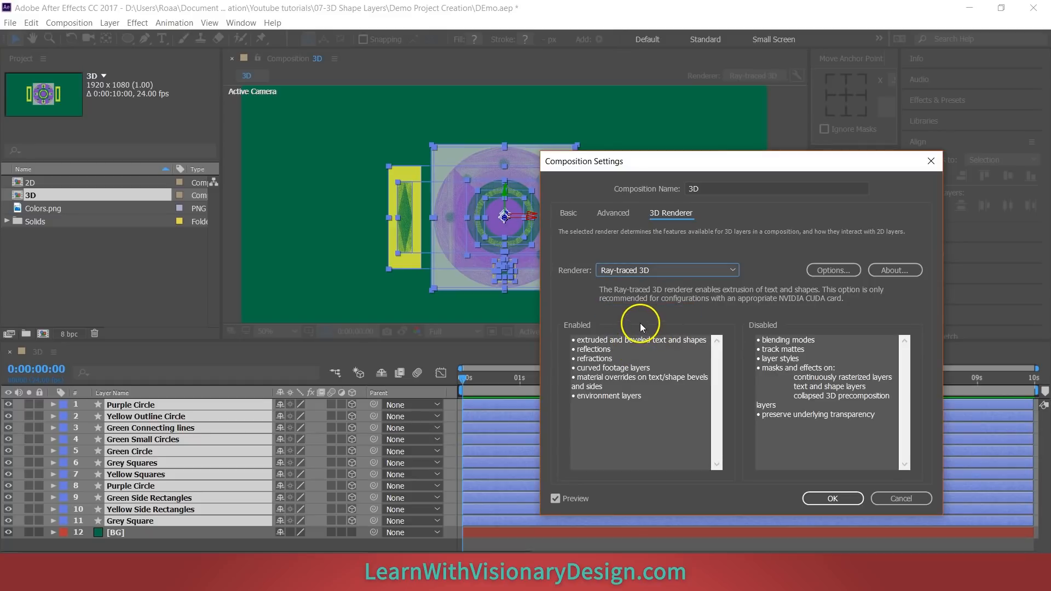
pyautogui.click(739, 274)
pyautogui.click(834, 499)
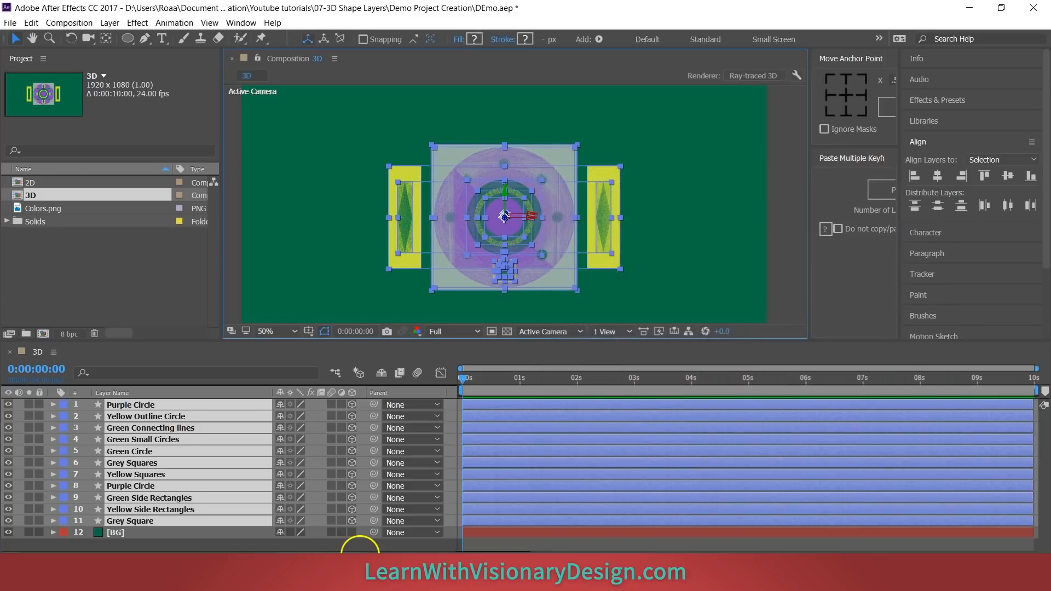
# Step: Add a new two-node camera layer named Camera 1 with the 50mm preset
pyautogui.click(363, 544)
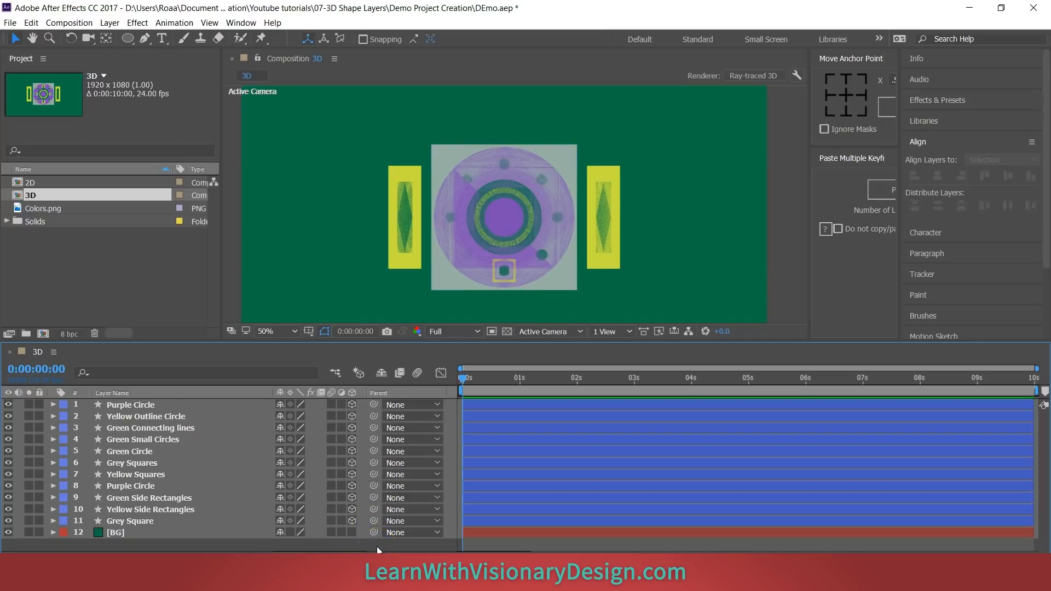
pyautogui.rightClick(376, 546)
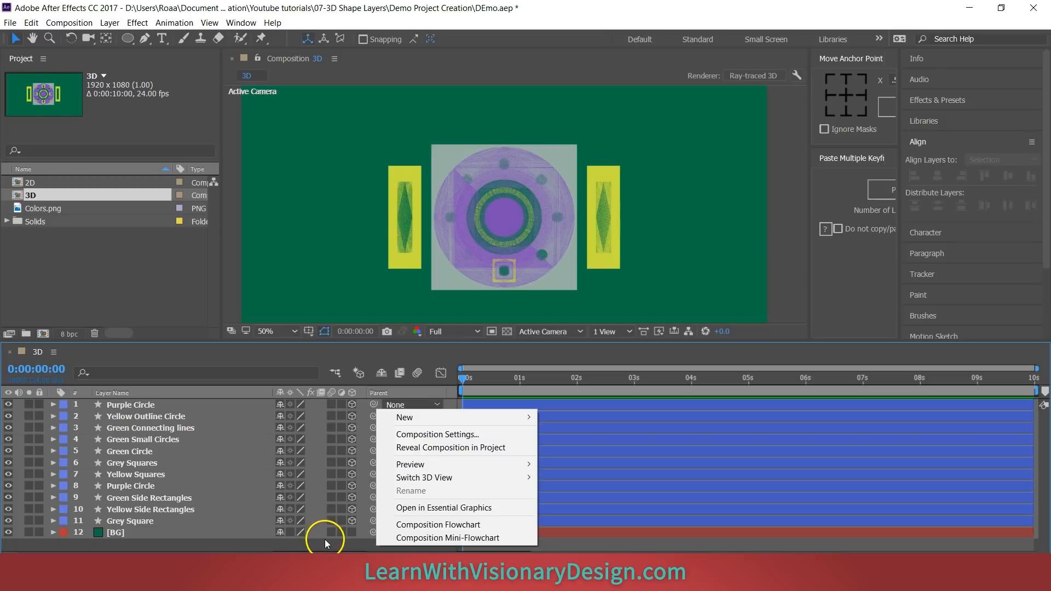
pyautogui.moveTo(432, 419)
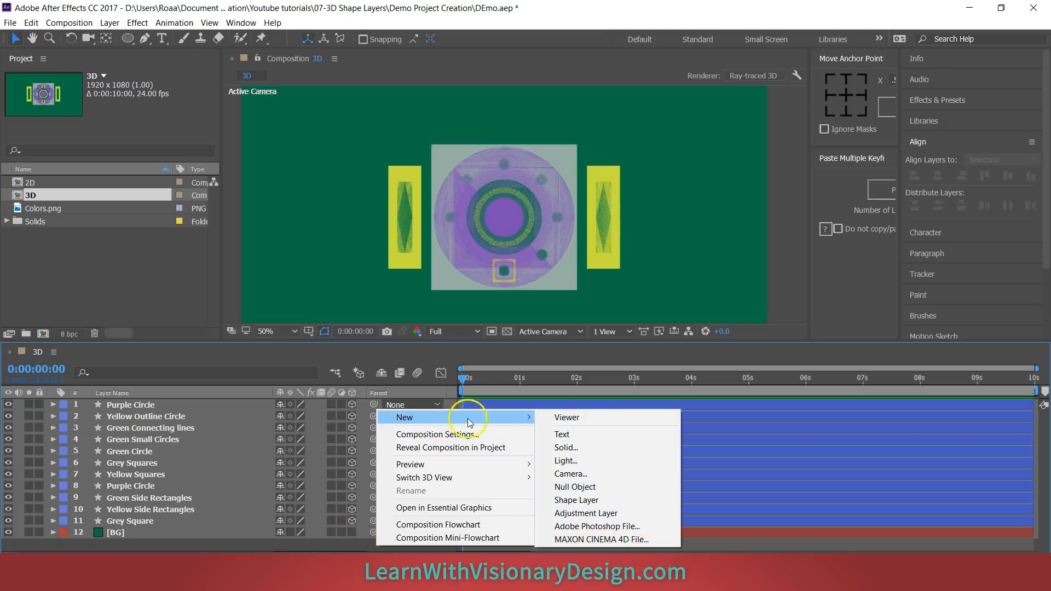
pyautogui.click(625, 474)
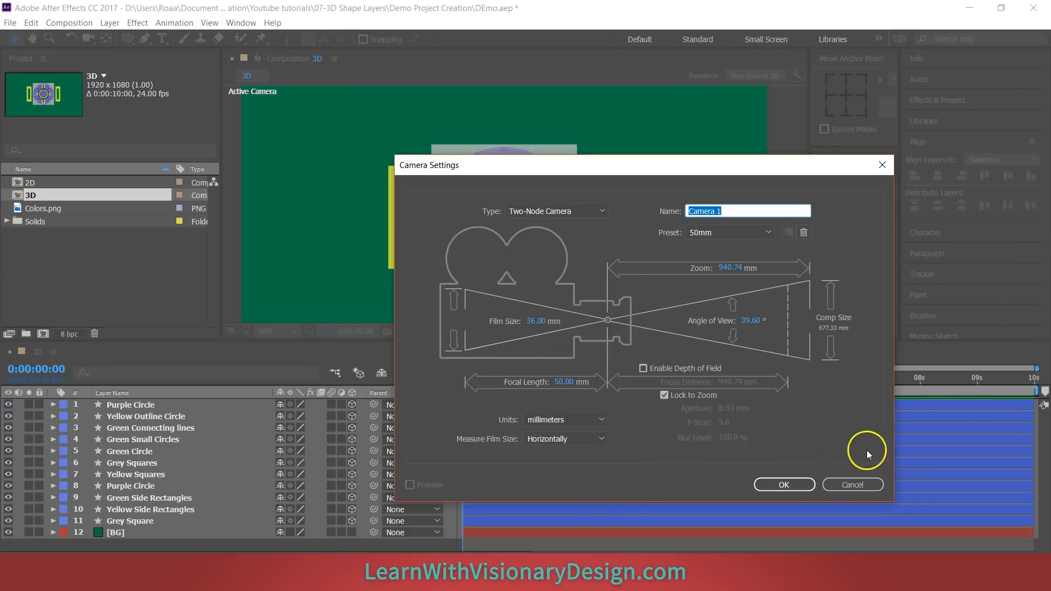
pyautogui.click(784, 485)
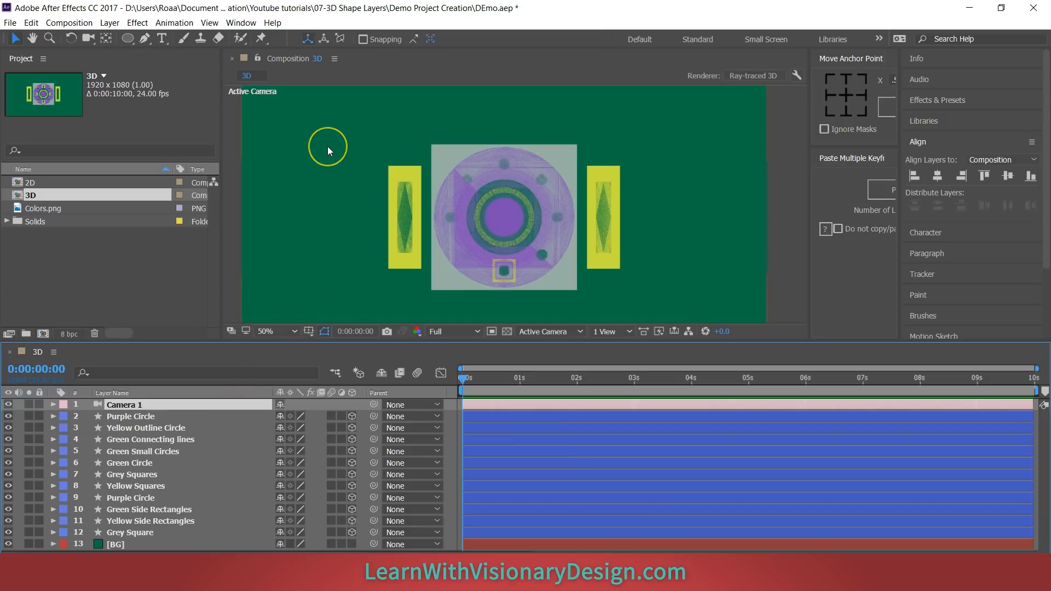
# Step: Orbit the camera around the artwork with the Camera tool to examine the shapes in perspective
pyautogui.press('c')
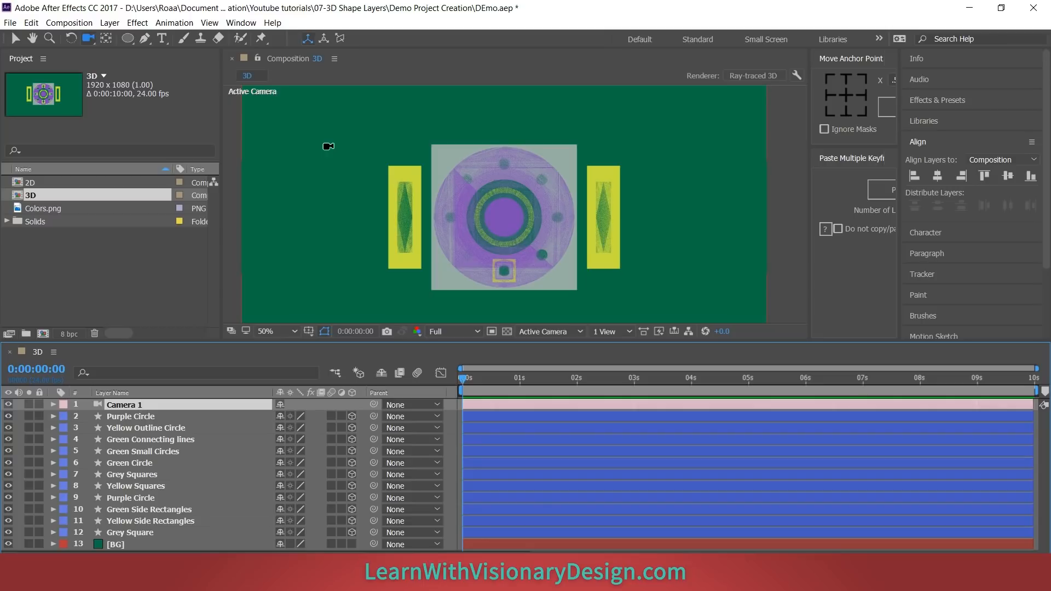
pyautogui.moveTo(534, 227)
pyautogui.mouseDown()
pyautogui.moveTo(526, 212)
pyautogui.moveTo(553, 199)
pyautogui.moveTo(566, 164)
pyautogui.moveTo(559, 113)
pyautogui.moveTo(530, 207)
pyautogui.moveTo(498, 178)
pyautogui.moveTo(485, 138)
pyautogui.moveTo(530, 159)
pyautogui.moveTo(554, 228)
pyautogui.moveTo(547, 219)
pyautogui.mouseUp()
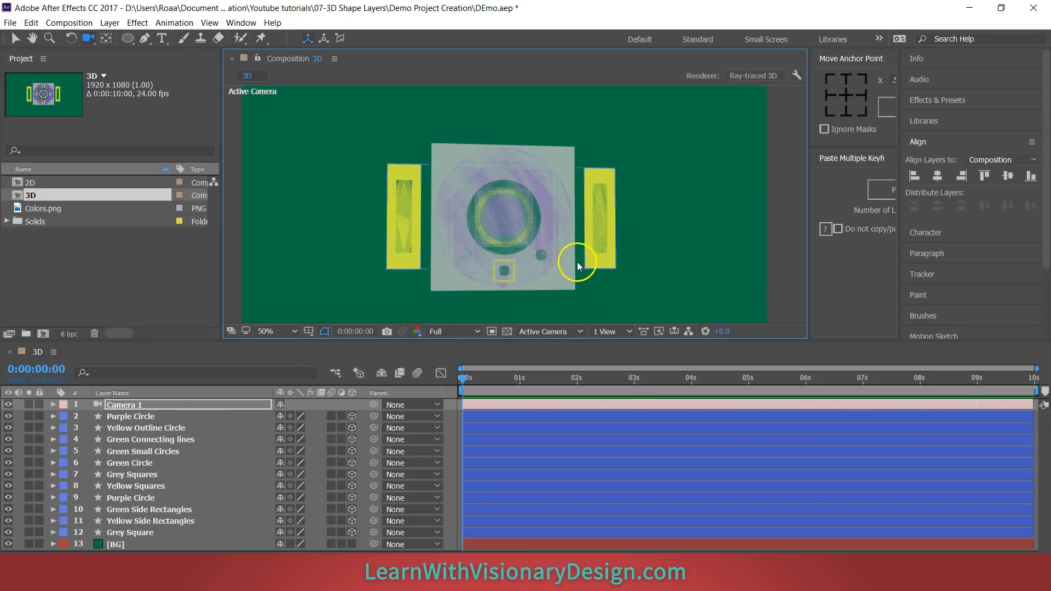
pyautogui.moveTo(570, 257); pyautogui.dragTo(484, 254)
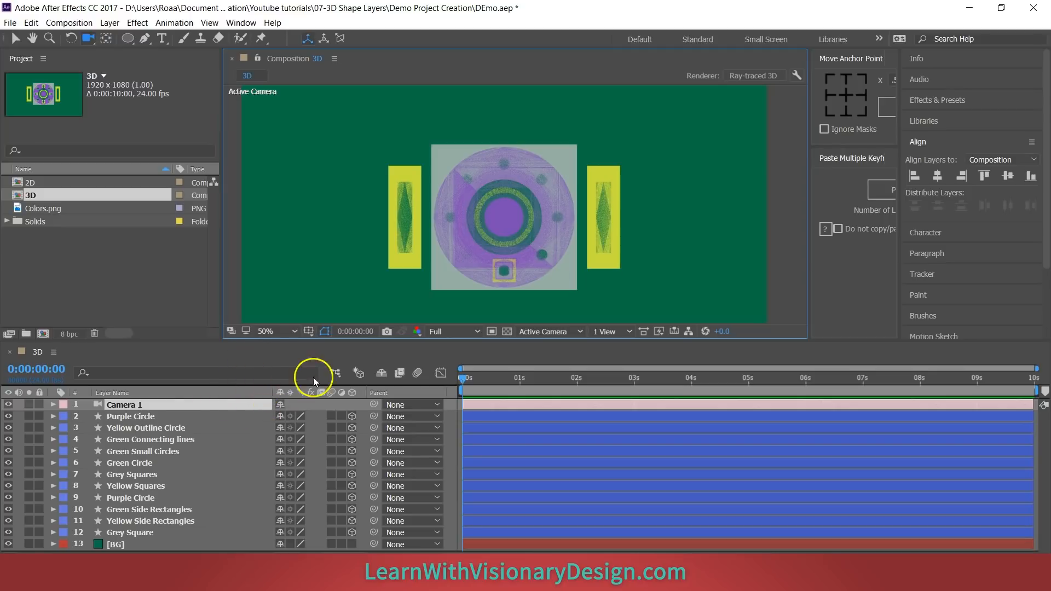
# Step: Set a Position keyframe for Camera 1 at 0:00:00:00
pyautogui.click(194, 402)
pyautogui.press('p')
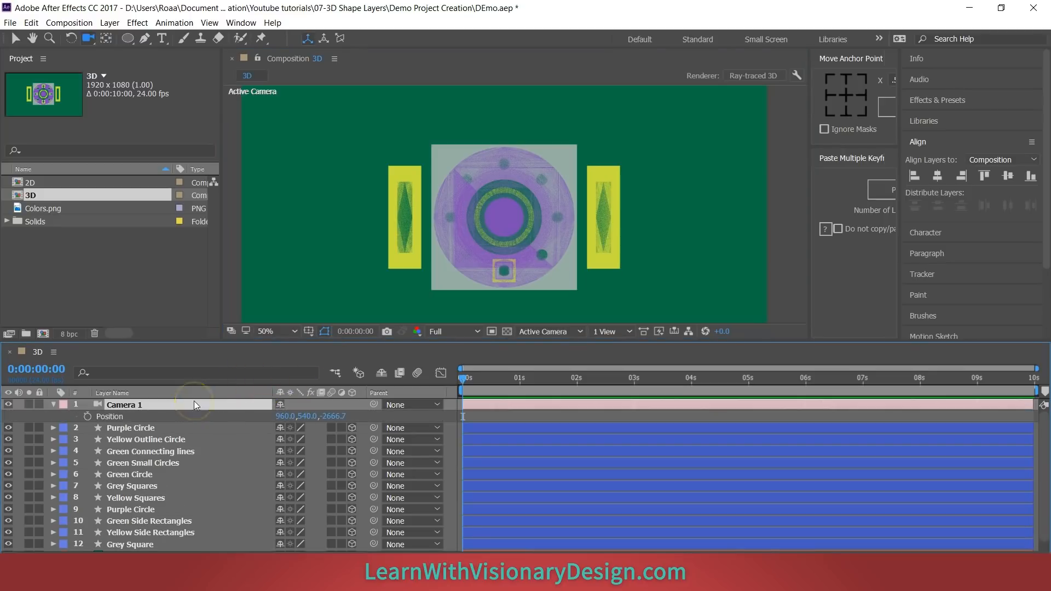
pyautogui.click(88, 416)
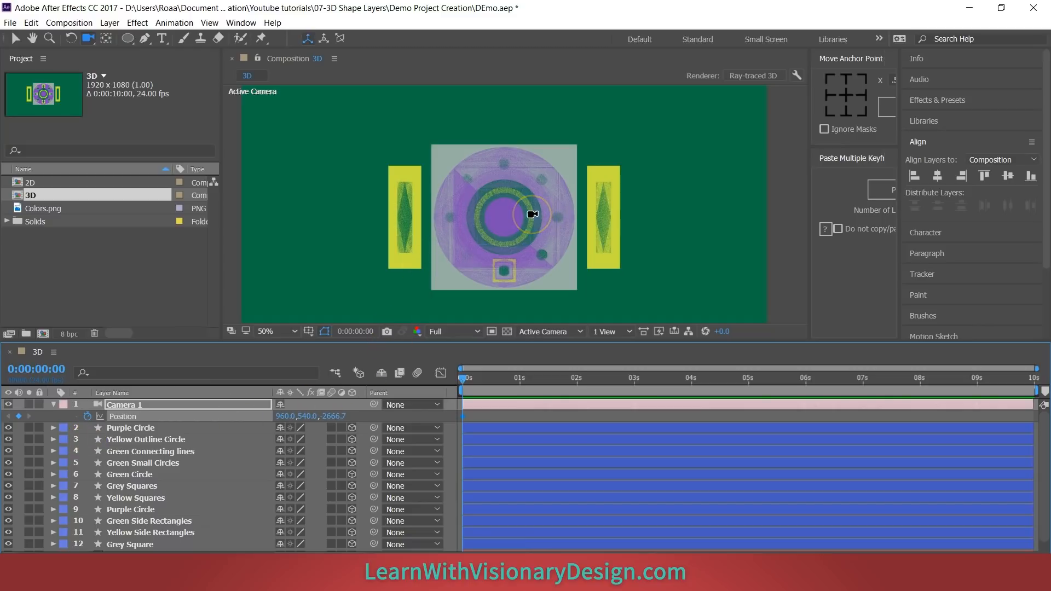
# Step: Try an orbited Camera 1 position at 1 second, and delete that Position keyframe
pyautogui.click(519, 376)
pyautogui.moveTo(561, 251); pyautogui.dragTo(599, 290)
pyautogui.moveTo(522, 381); pyautogui.dragTo(446, 381)
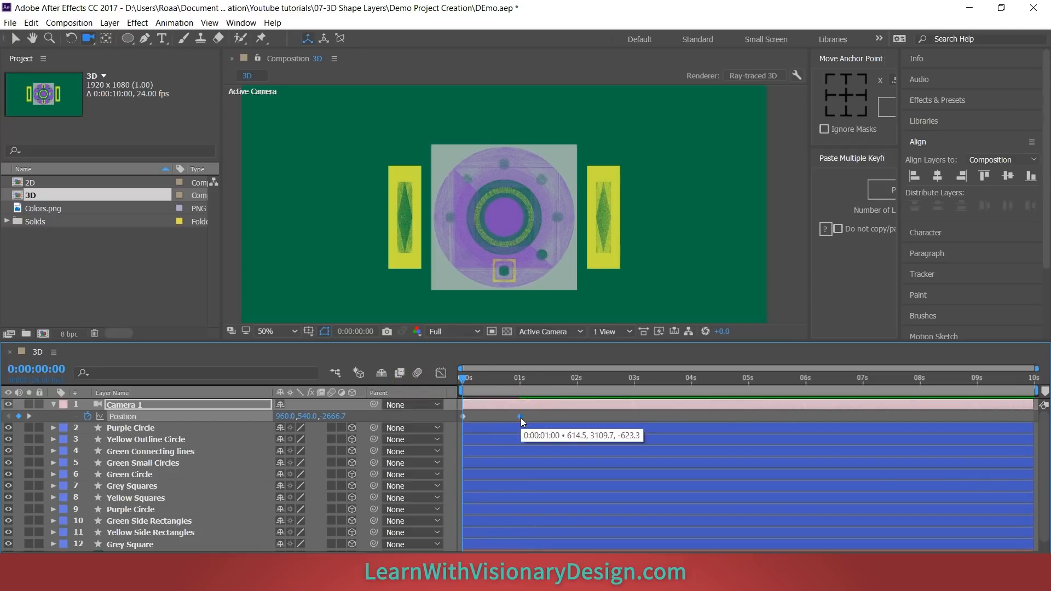
pyautogui.press('Delete')
pyautogui.hotkey('ctrl', 'z')
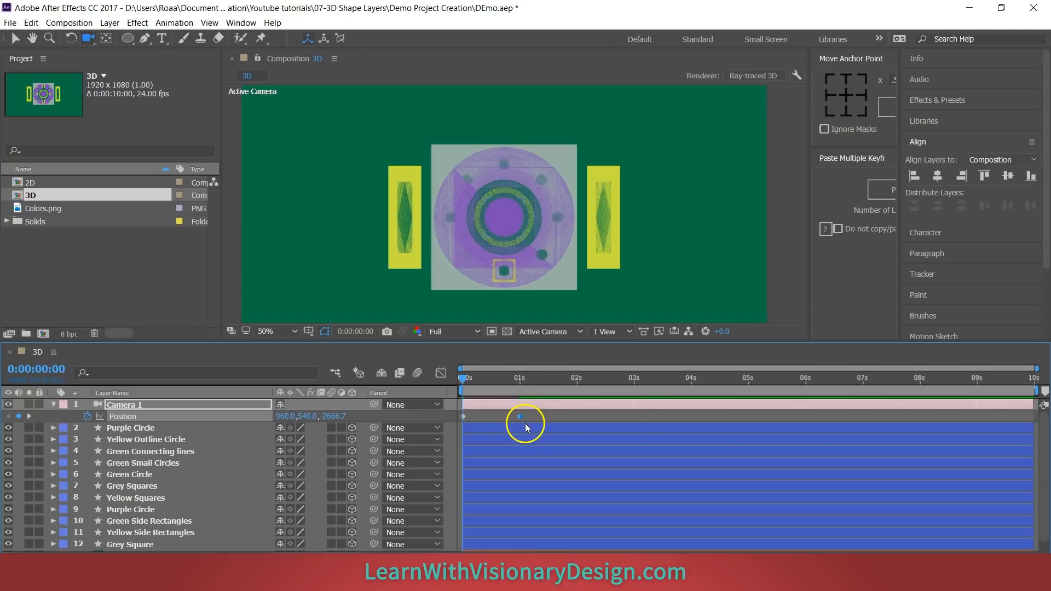
pyautogui.press('Delete')
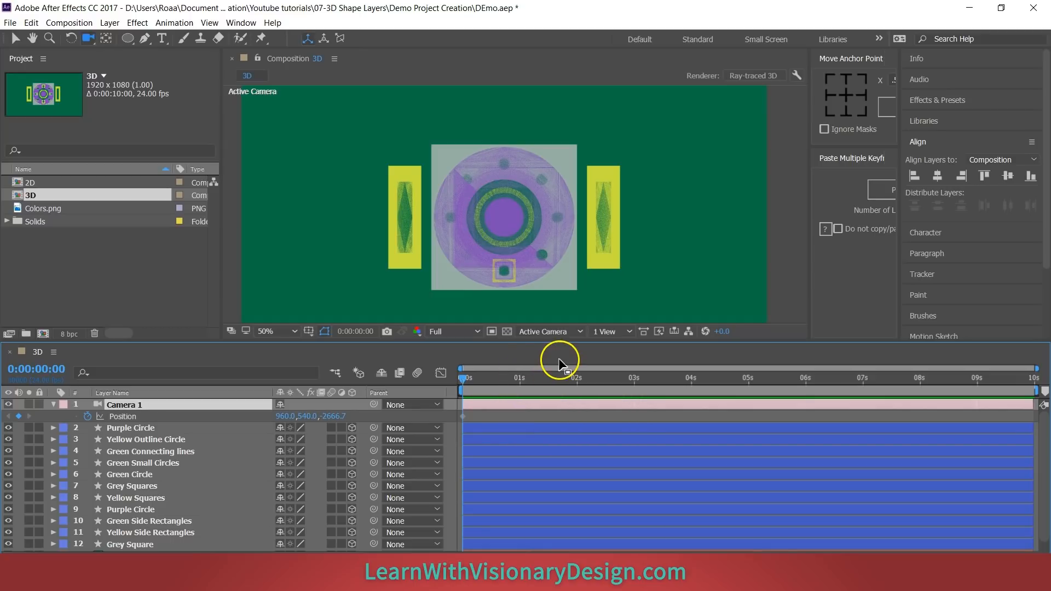
# Step: At 1 second, orbit Camera 1 to an angled view of the shapes to create a second Position keyframe
pyautogui.click(520, 378)
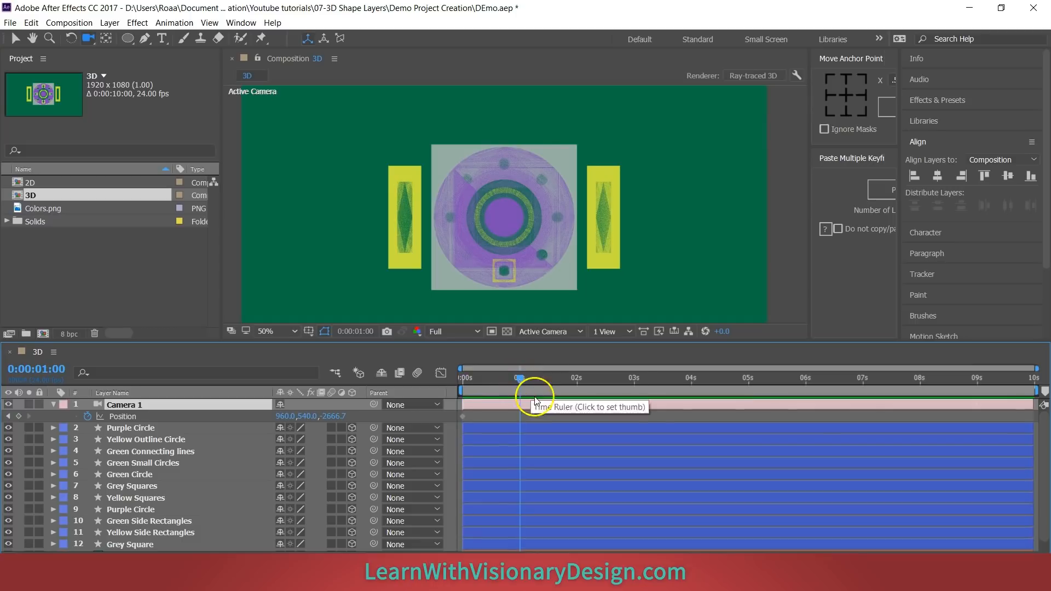
pyautogui.moveTo(557, 244); pyautogui.dragTo(571, 172)
pyautogui.hotkey('ctrl', 'z')
pyautogui.hotkey('ctrl', 'z')
pyautogui.hotkey('ctrl', 'z')
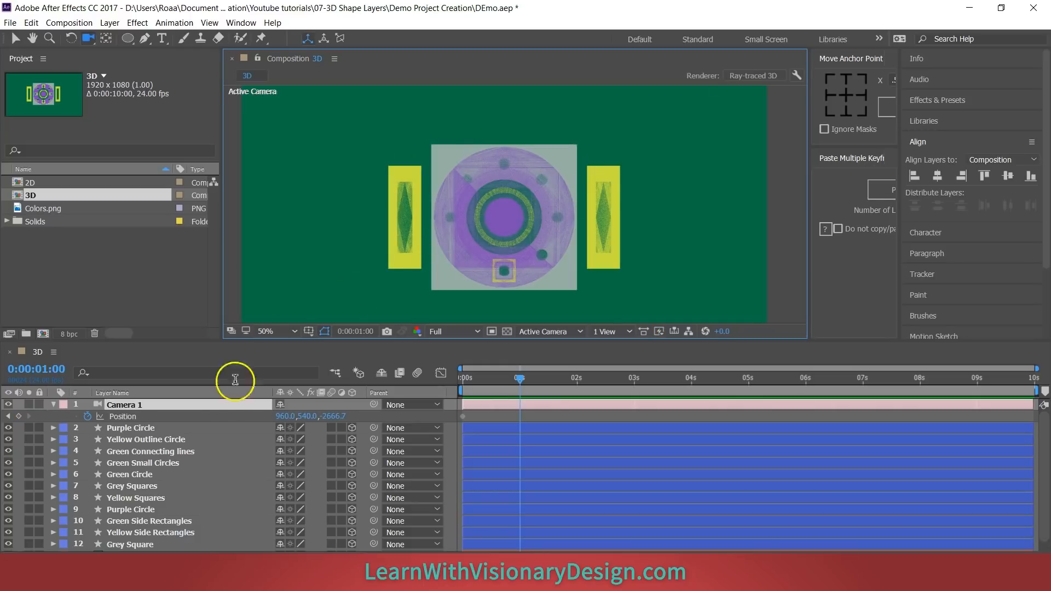
pyautogui.moveTo(524, 234)
pyautogui.mouseDown()
pyautogui.moveTo(523, 216)
pyautogui.moveTo(530, 225)
pyautogui.mouseUp()
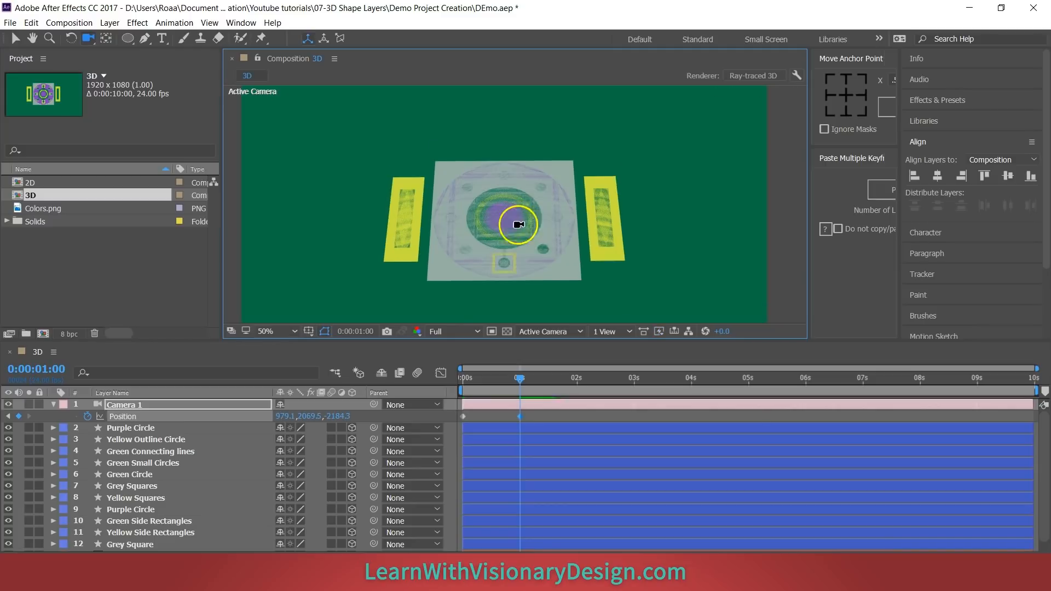
pyautogui.moveTo(539, 272); pyautogui.dragTo(554, 232)
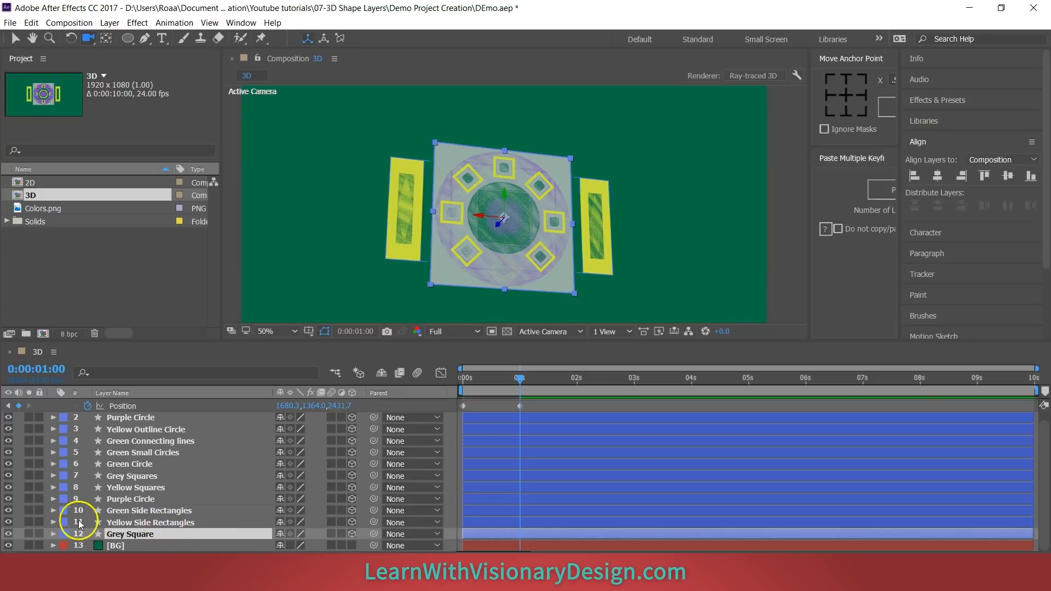
# Step: Reveal the Position property of all shape layers and orbit the camera to a nearly edge-on view of them
pyautogui.click(52, 535)
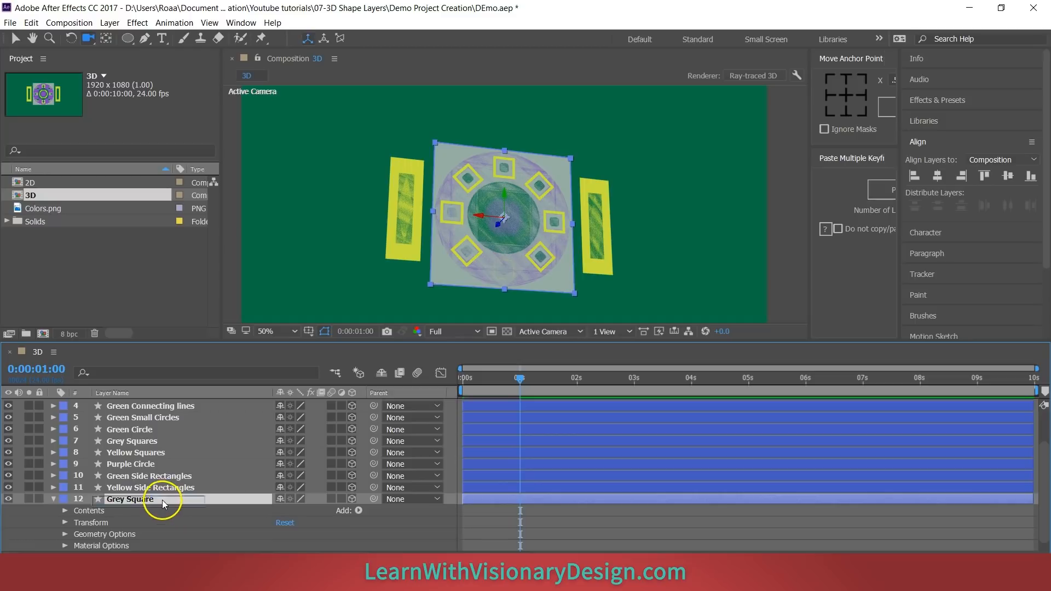
pyautogui.scroll(3, 190, 491)
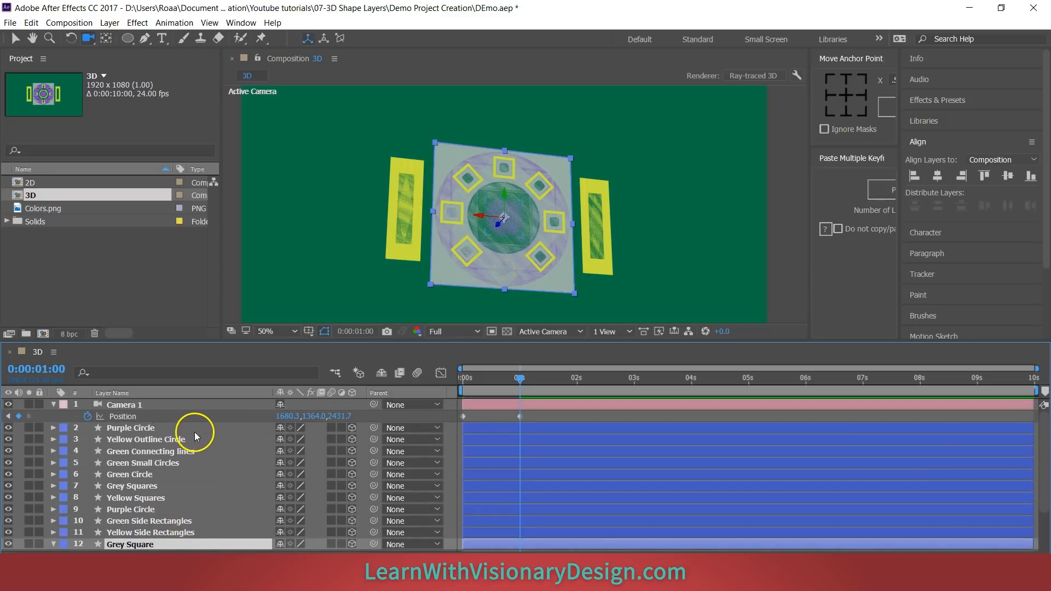
pyautogui.hotkey('ctrl', 'a')
pyautogui.press('p')
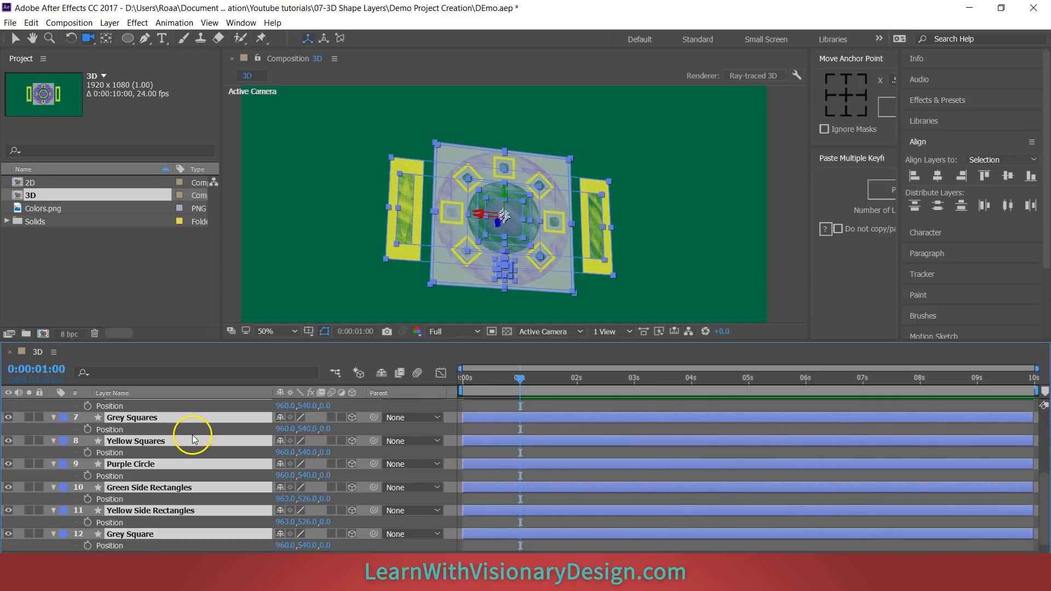
pyautogui.click(386, 428)
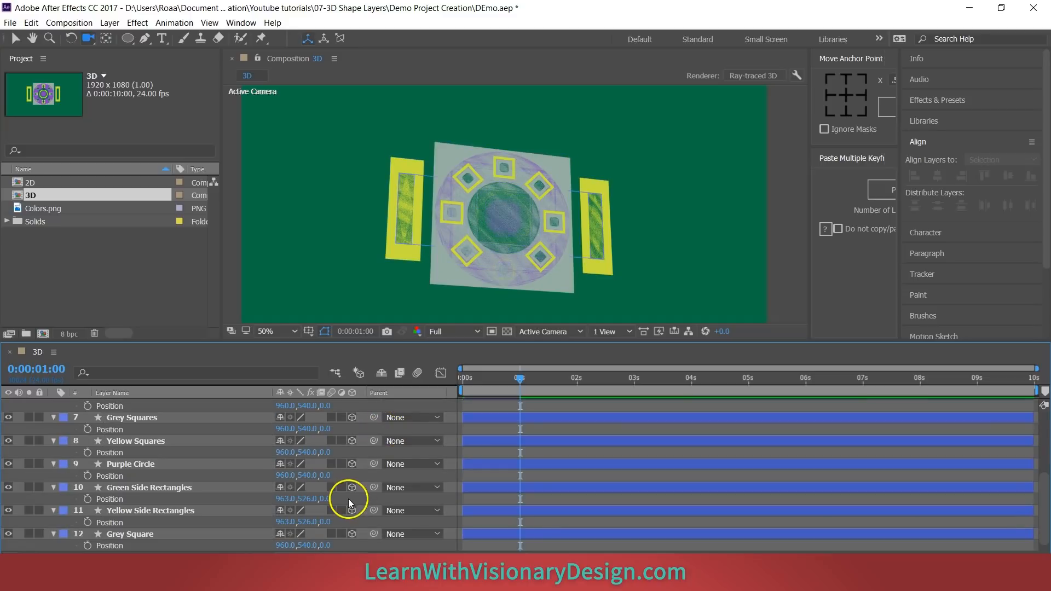
pyautogui.scroll(-1, 231, 465)
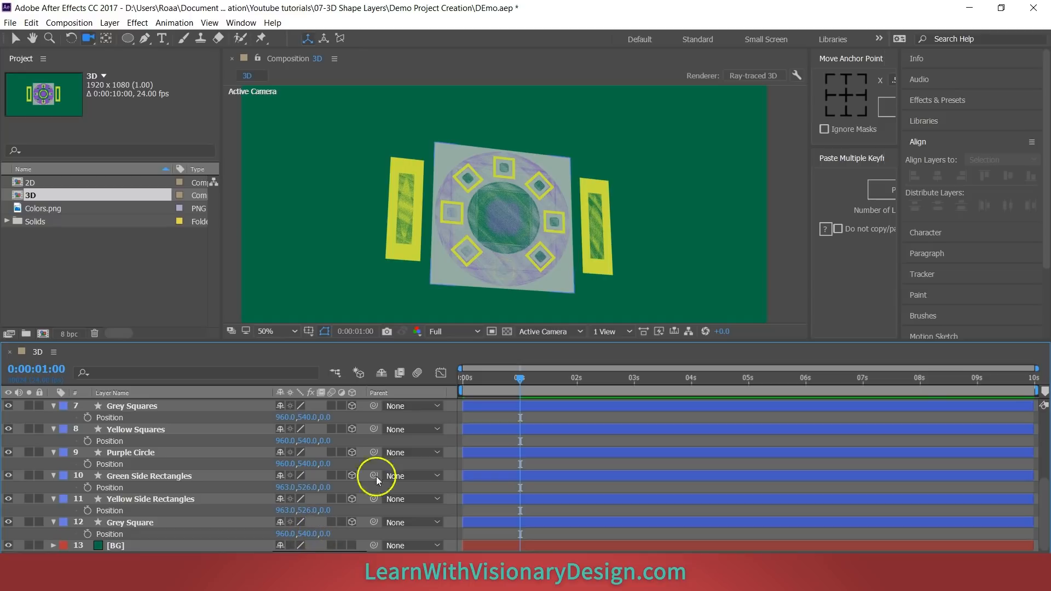
pyautogui.moveTo(563, 228); pyautogui.dragTo(564, 152)
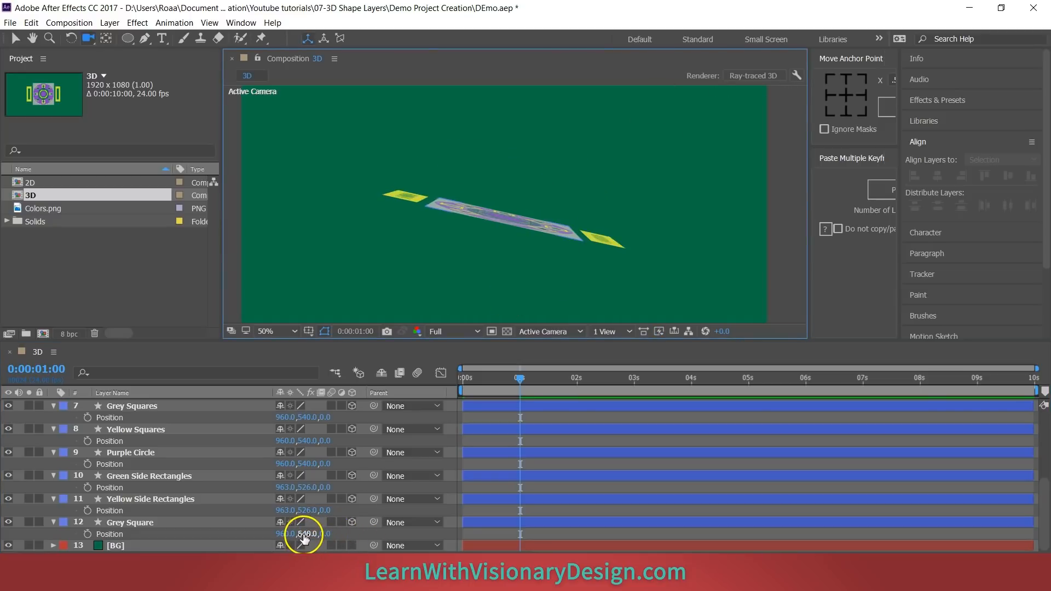
# Step: Try moving the Grey Square layer along Y to 354 and along X to 1065, undoing each move
pyautogui.moveTo(304, 536); pyautogui.dragTo(212, 519)
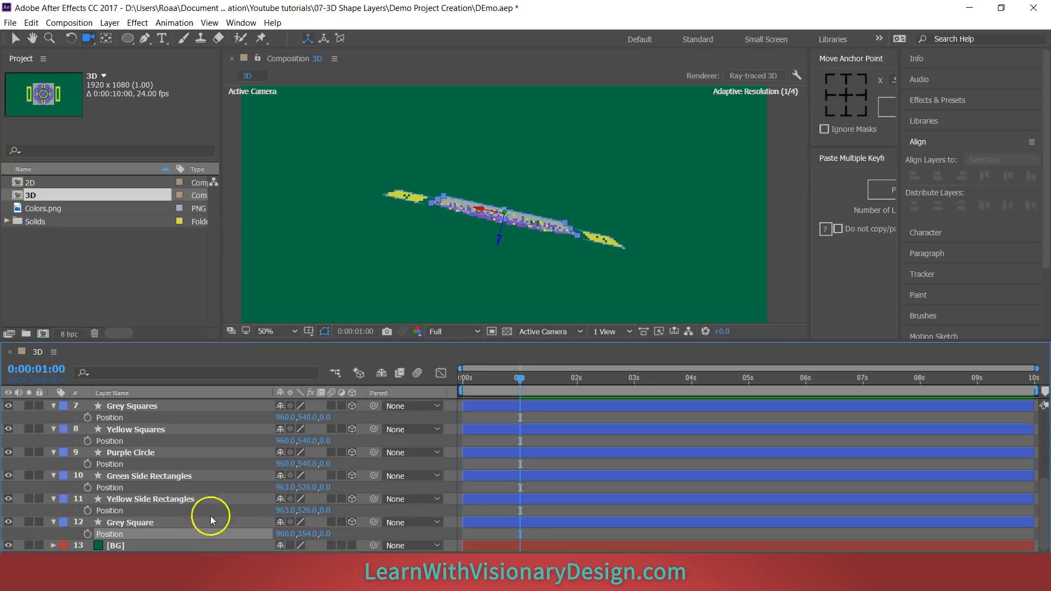
pyautogui.hotkey('ctrl', 'z')
pyautogui.moveTo(285, 535); pyautogui.dragTo(402, 541)
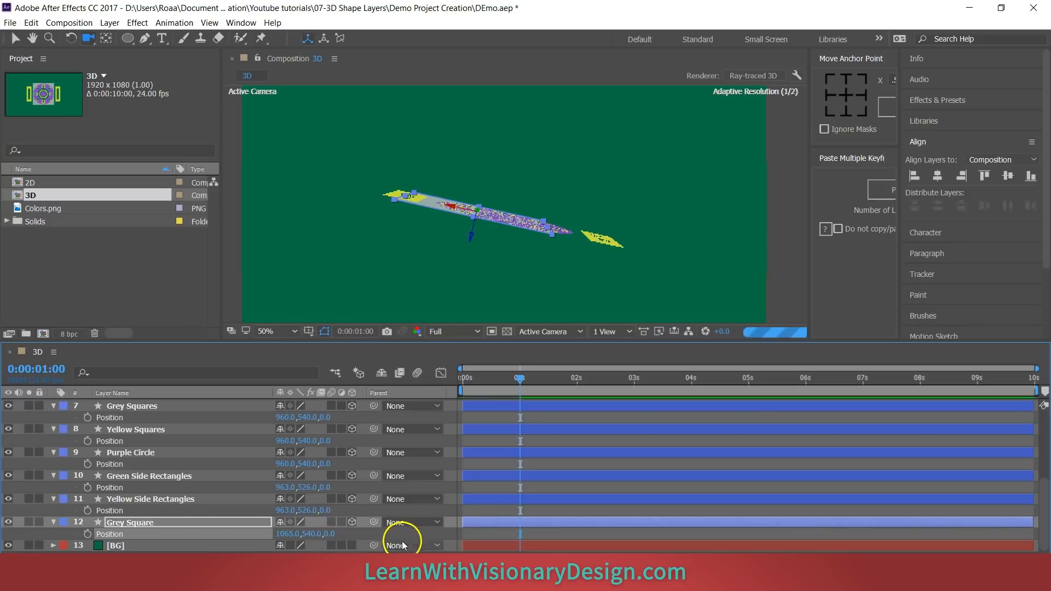
pyautogui.hotkey('ctrl', 'z')
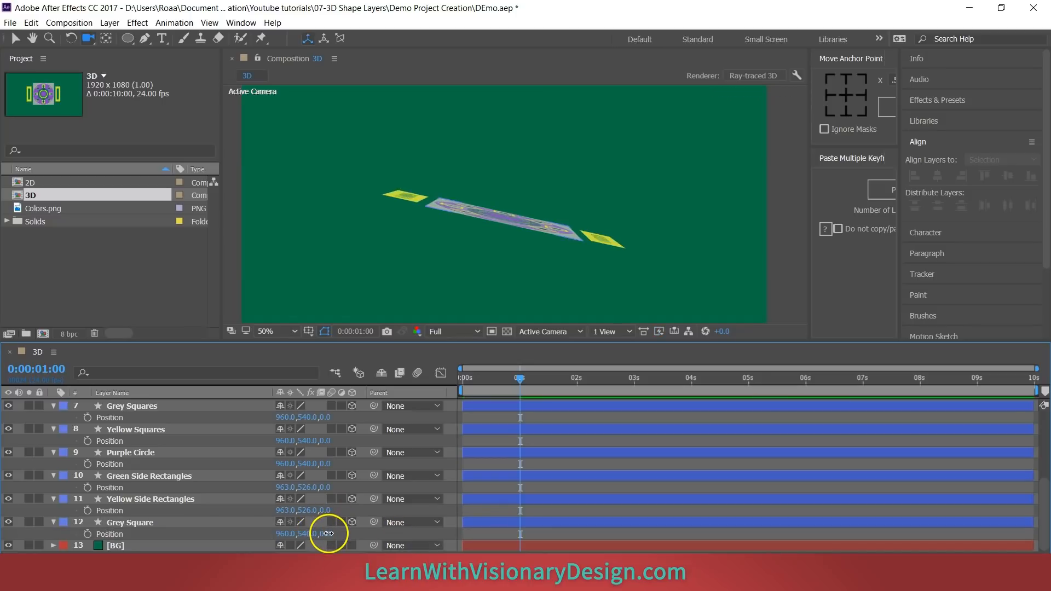
# Step: Try moving the Grey Square layer in depth to a Z position of -211, and undo the move
pyautogui.moveTo(328, 533); pyautogui.dragTo(365, 539)
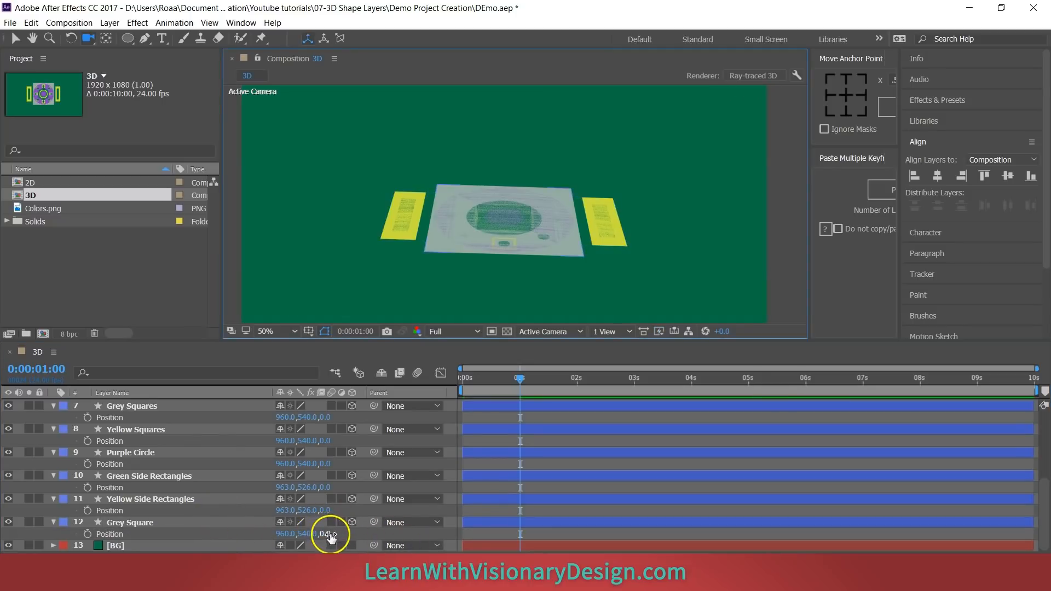
pyautogui.moveTo(328, 534); pyautogui.dragTo(171, 520)
pyautogui.click(173, 523)
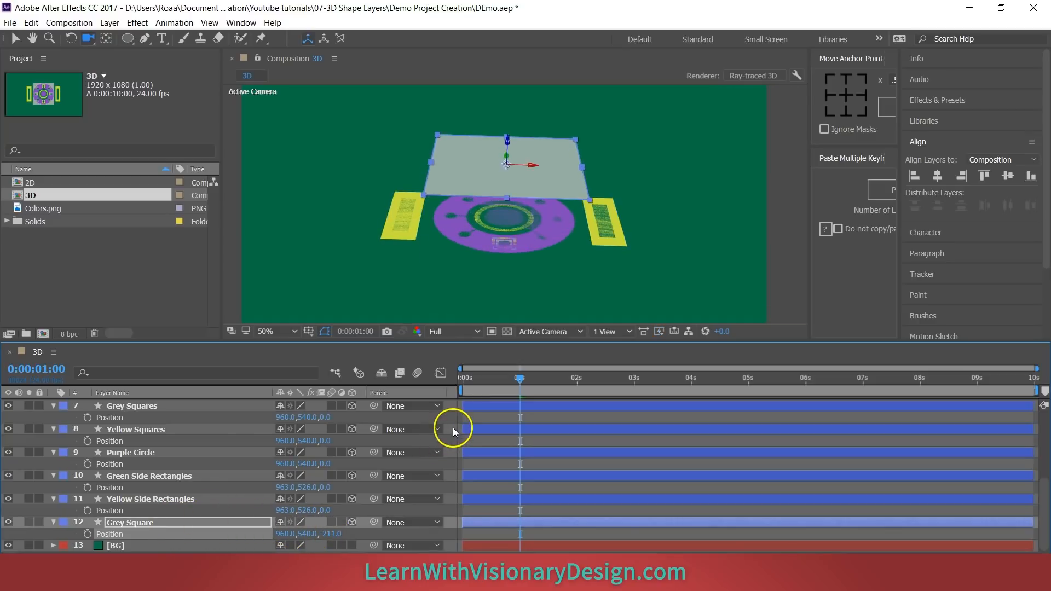
pyautogui.hotkey('ctrl', 'z')
# Step: At 0:00:00:00, set the Z position of Grey Square to 20 and of Green Side Rectangles to -70
pyautogui.moveTo(520, 384); pyautogui.dragTo(422, 384)
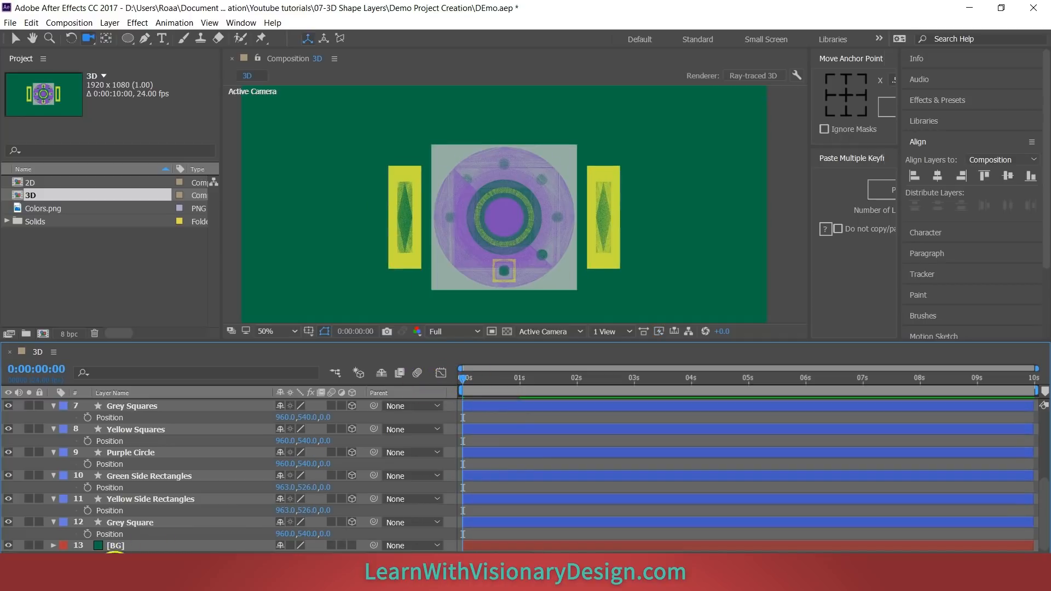
pyautogui.click(327, 530)
pyautogui.press('Return')
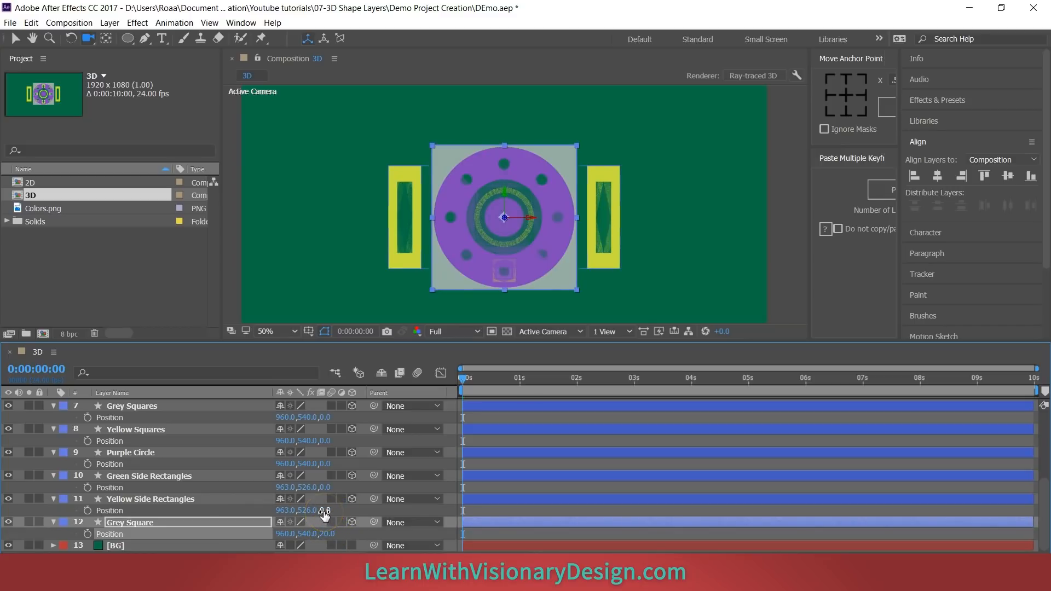
pyautogui.click(326, 510)
pyautogui.click(323, 487)
pyautogui.write('-20')
pyautogui.press('Return')
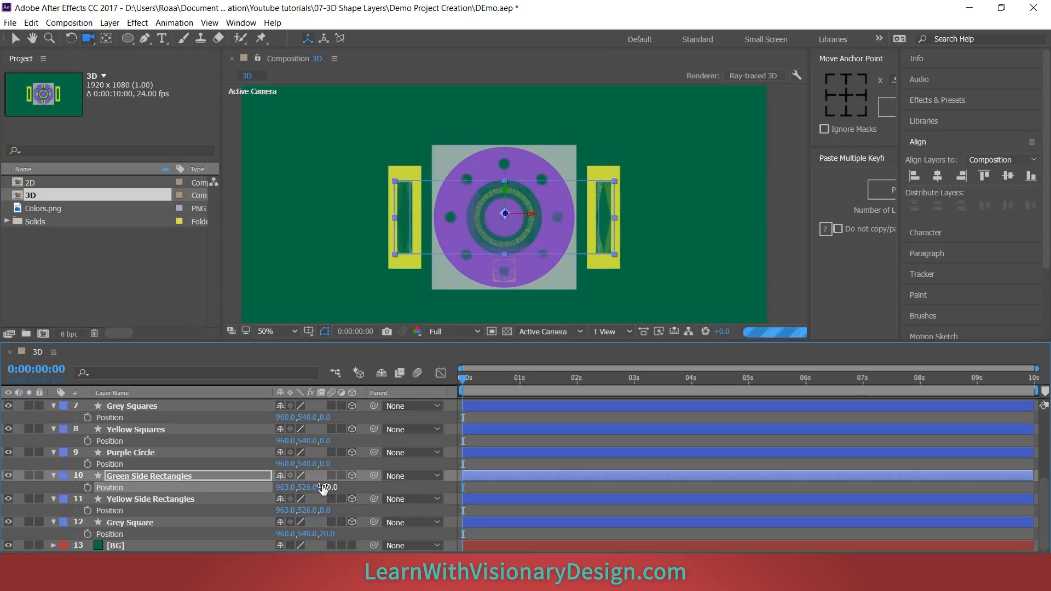
# Step: Set the Z position of the large Purple Circle (layer 9) to -50 and of Yellow Squares to -70
pyautogui.moveTo(334, 472); pyautogui.dragTo(327, 463)
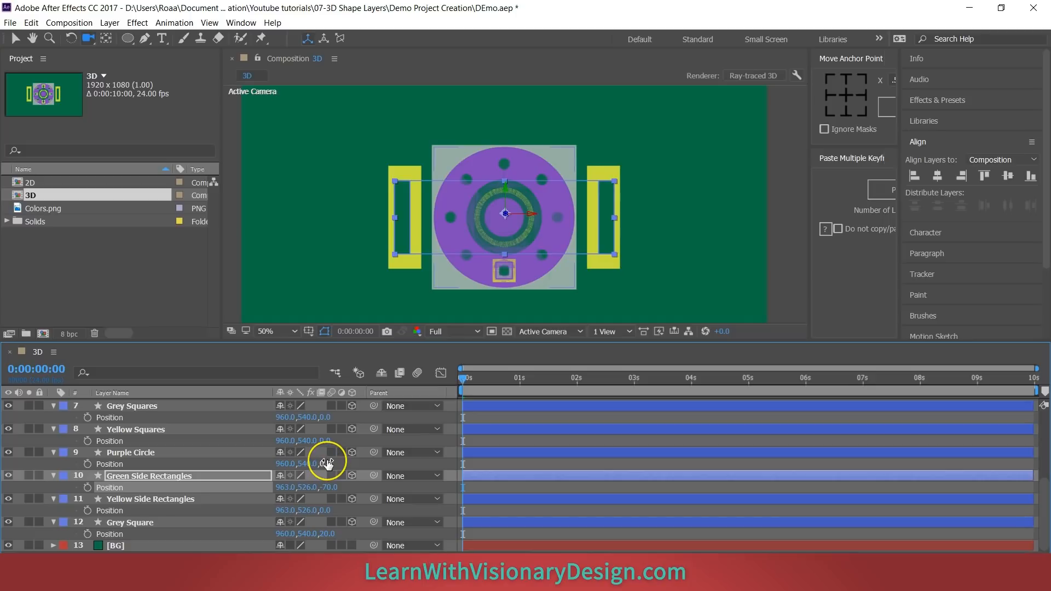
pyautogui.click(327, 463)
pyautogui.press('Return')
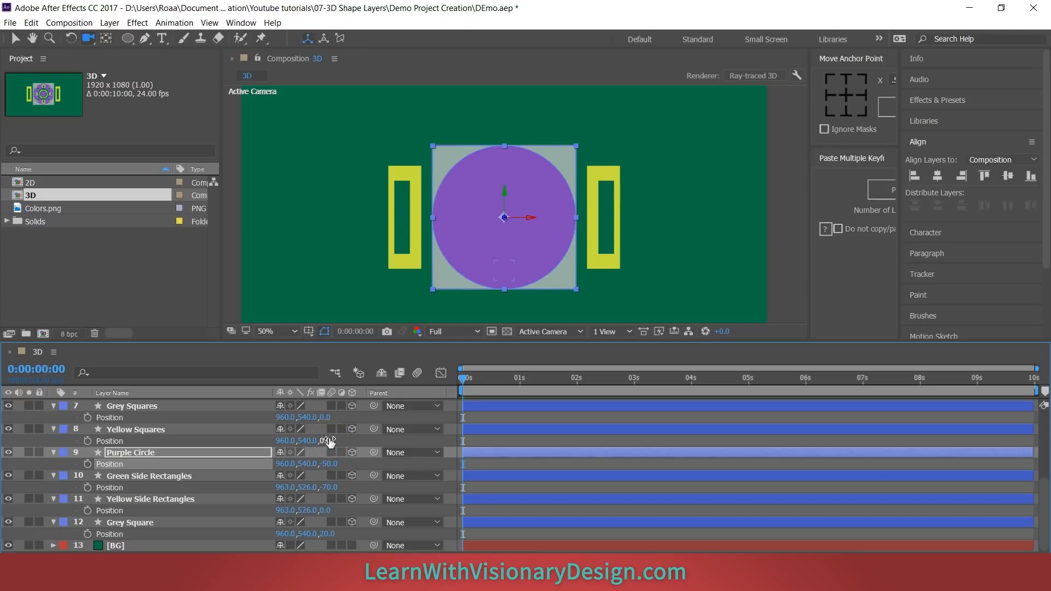
pyautogui.click(329, 440)
pyautogui.write('-7')
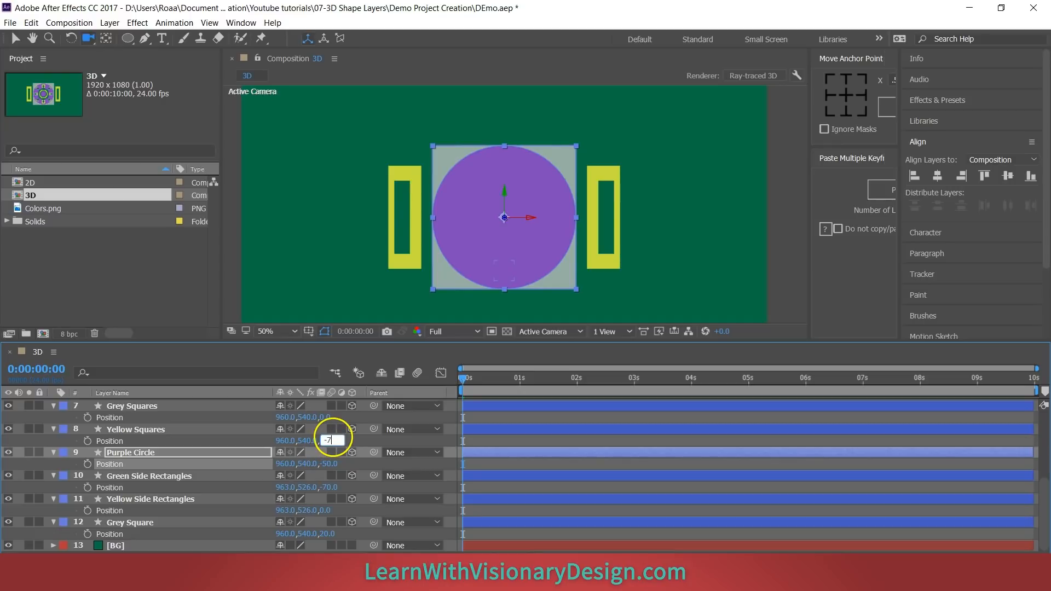
pyautogui.write('0')
pyautogui.press('Return')
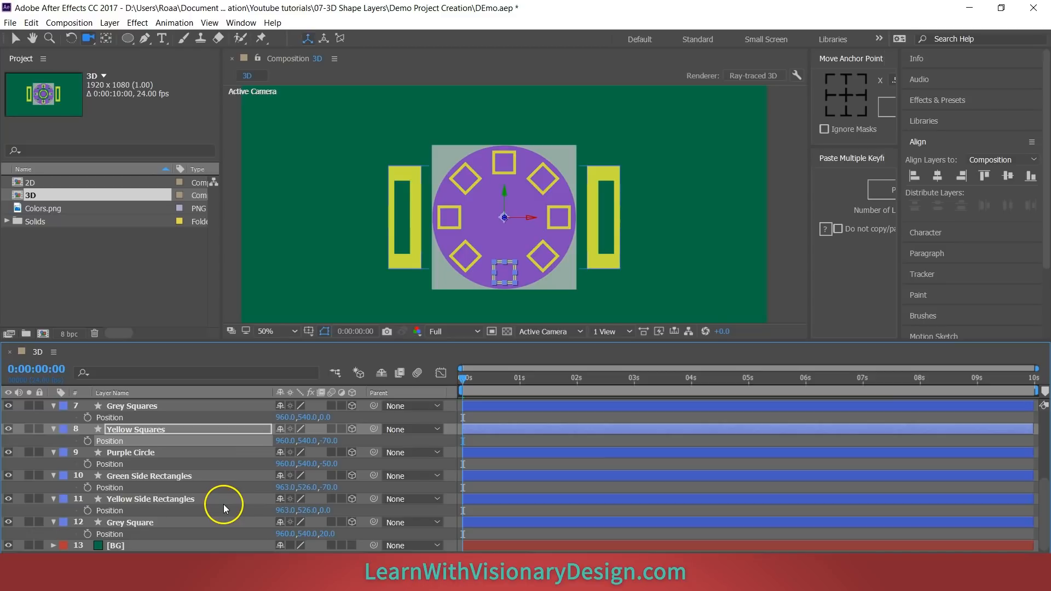
# Step: Set the Z position of Grey Squares to -90 and of Green Circle to -110
pyautogui.scroll(2, 223, 504)
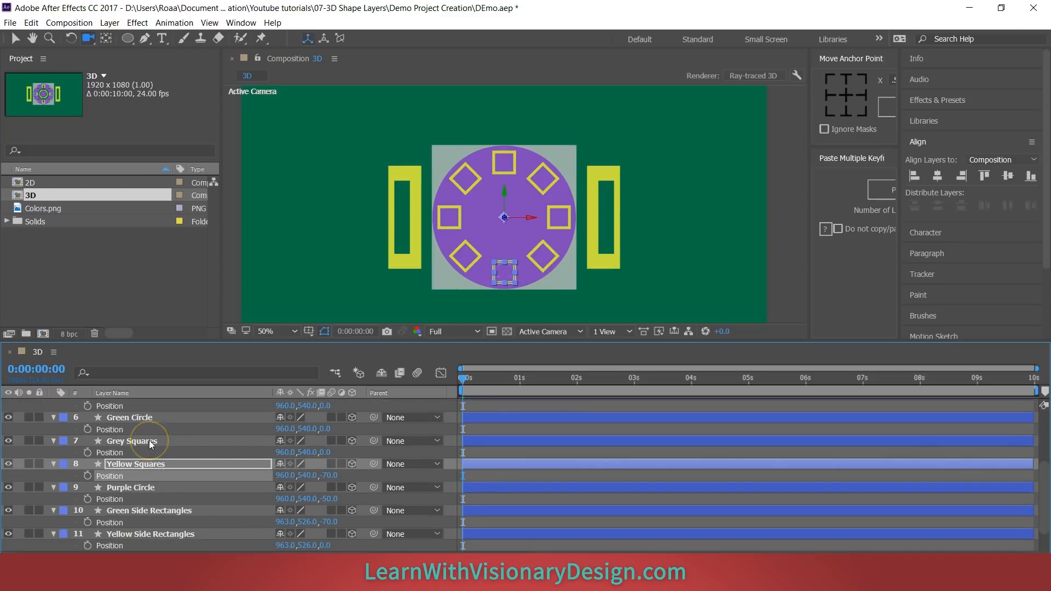
pyautogui.click(149, 440)
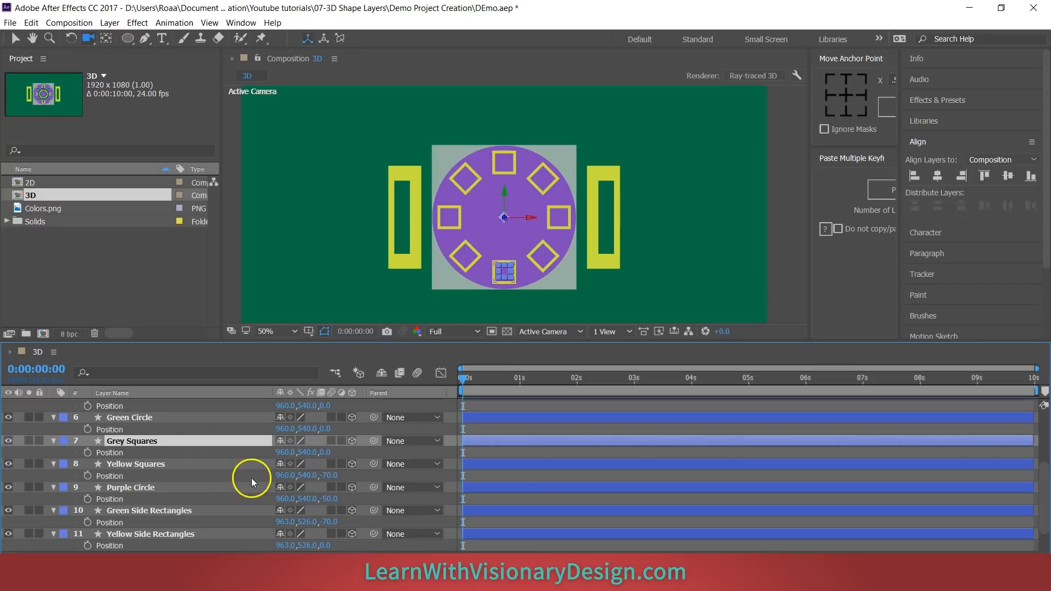
pyautogui.click(325, 452)
pyautogui.write('-90')
pyautogui.press('Return')
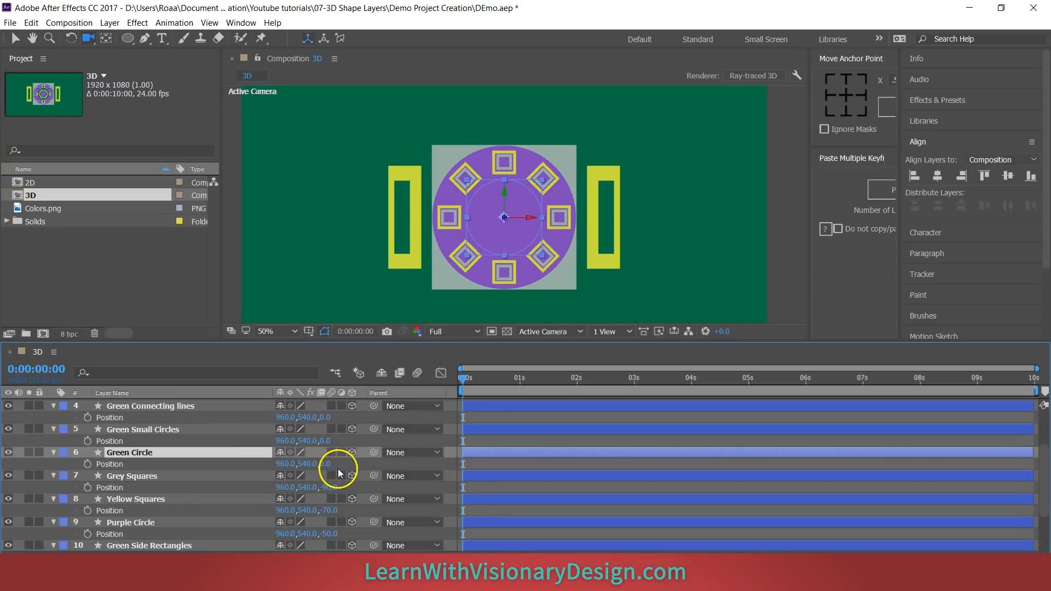
pyautogui.click(326, 465)
pyautogui.press('Return')
# Step: Set the Z position of Green Connecting lines and Green Small Circles together to -110
pyautogui.click(246, 430)
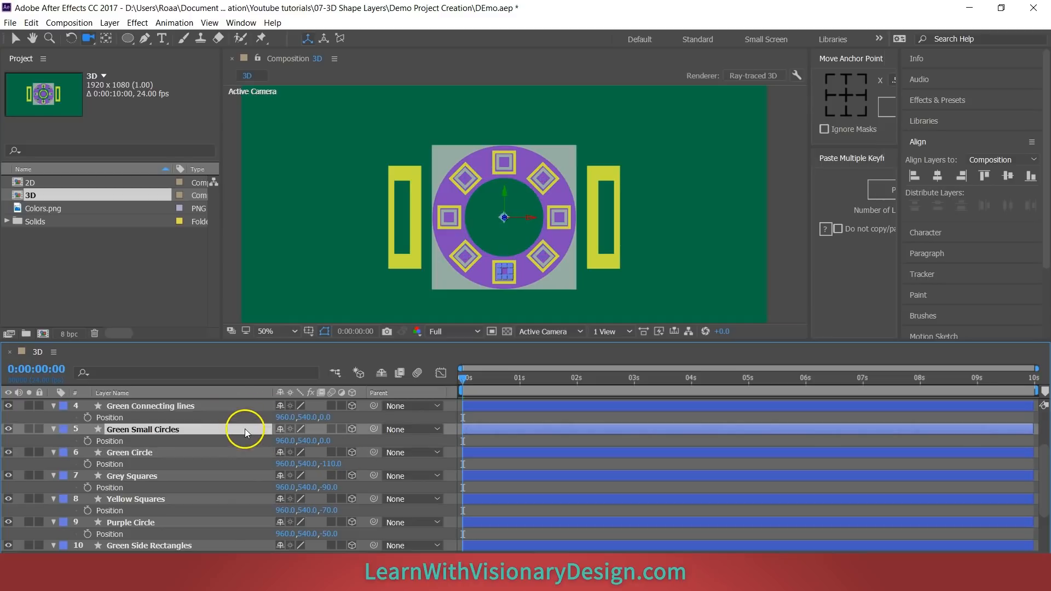
pyautogui.click(231, 405)
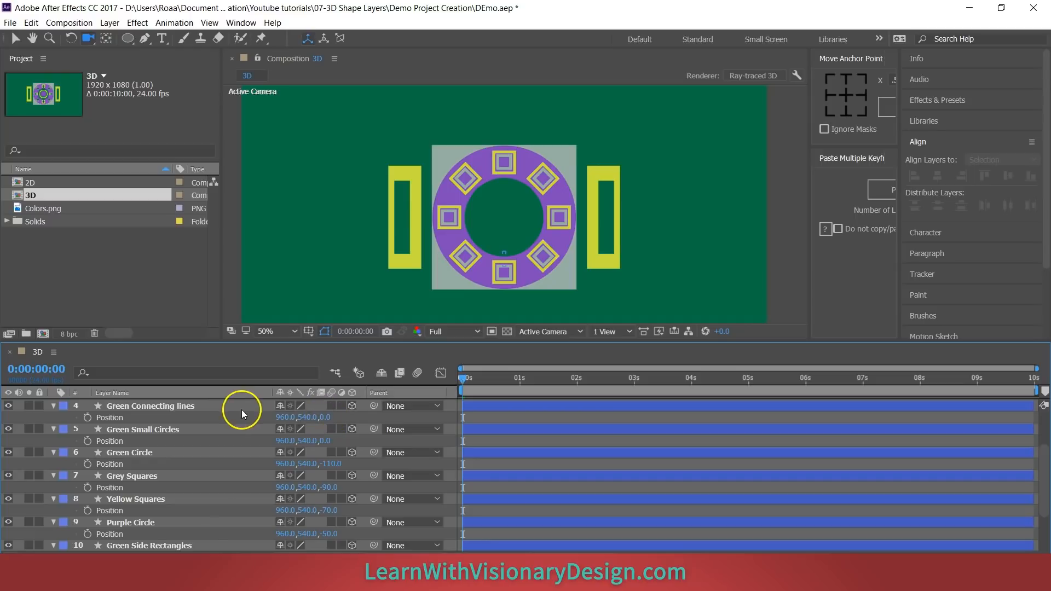
pyautogui.keyDown('ctrl'); pyautogui.click(235, 432); pyautogui.keyUp('ctrl')
pyautogui.click(326, 417)
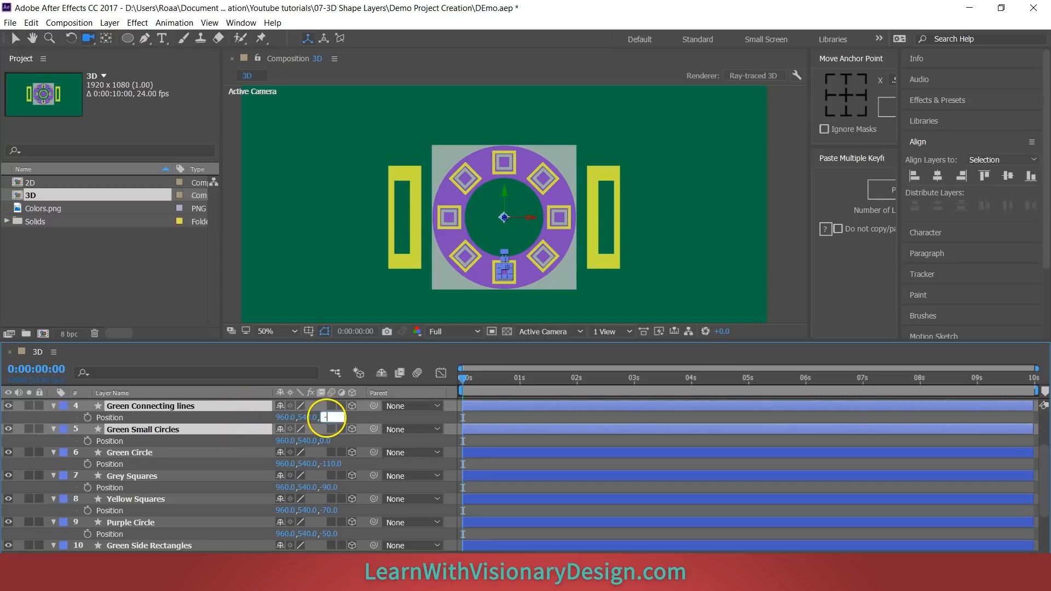
pyautogui.press('Return')
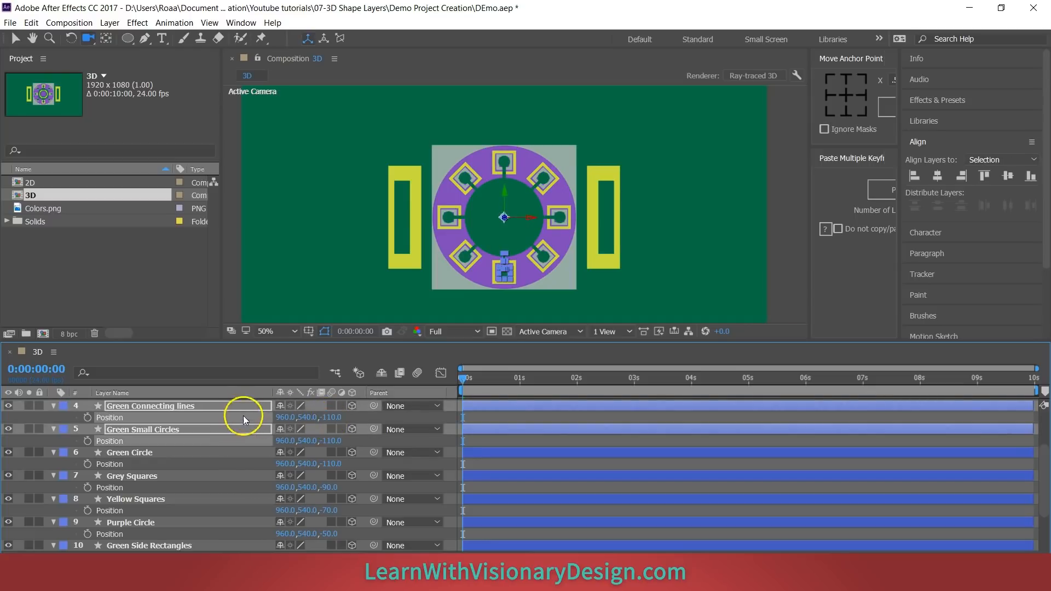
pyautogui.click(434, 417)
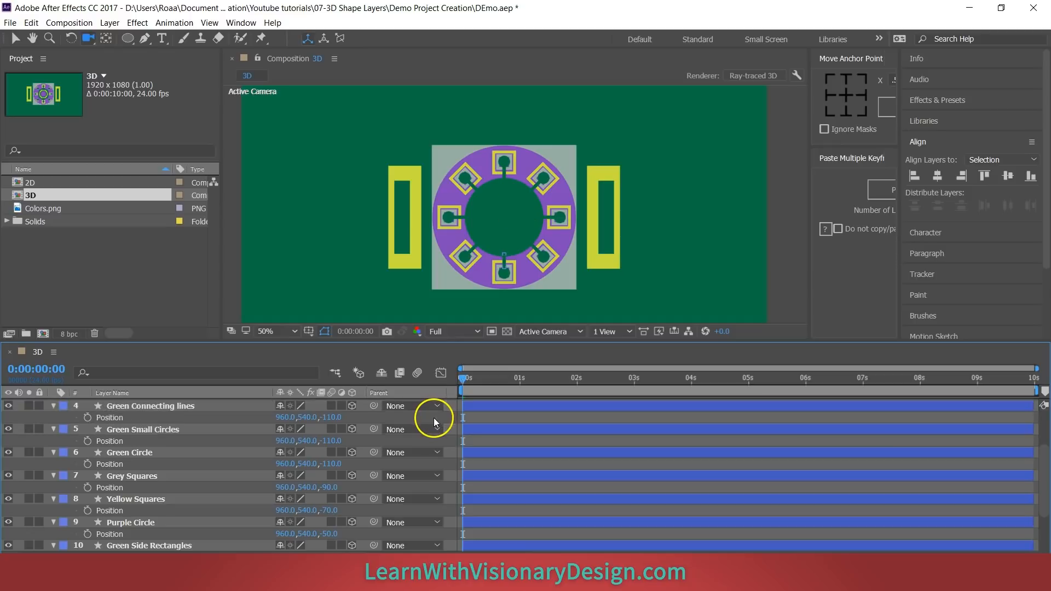
# Step: Set the Z position of the Yellow Outline Circle layer to -150
pyautogui.click(222, 410)
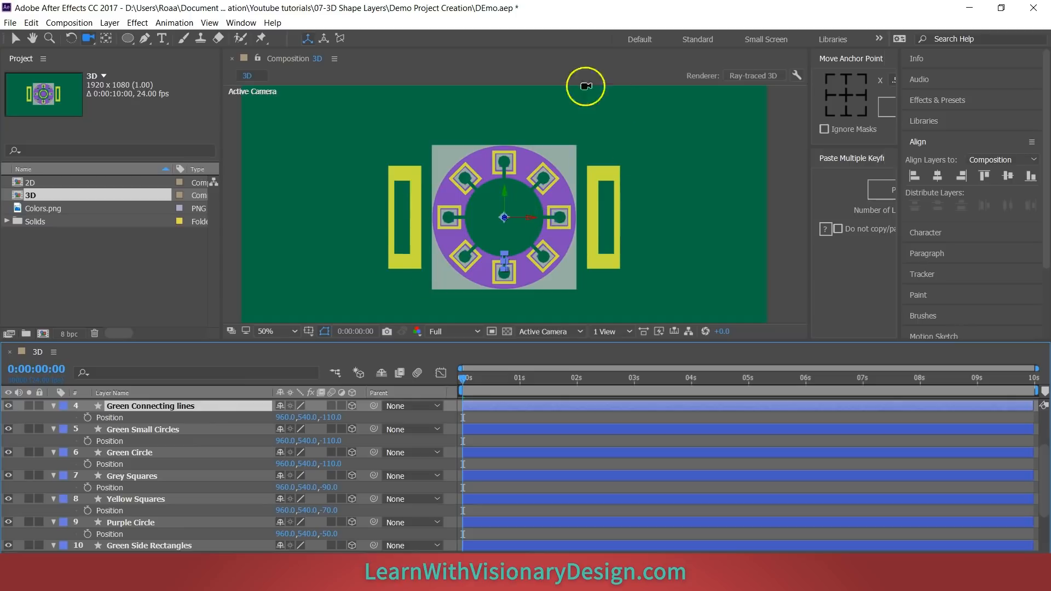
pyautogui.scroll(3, 217, 450)
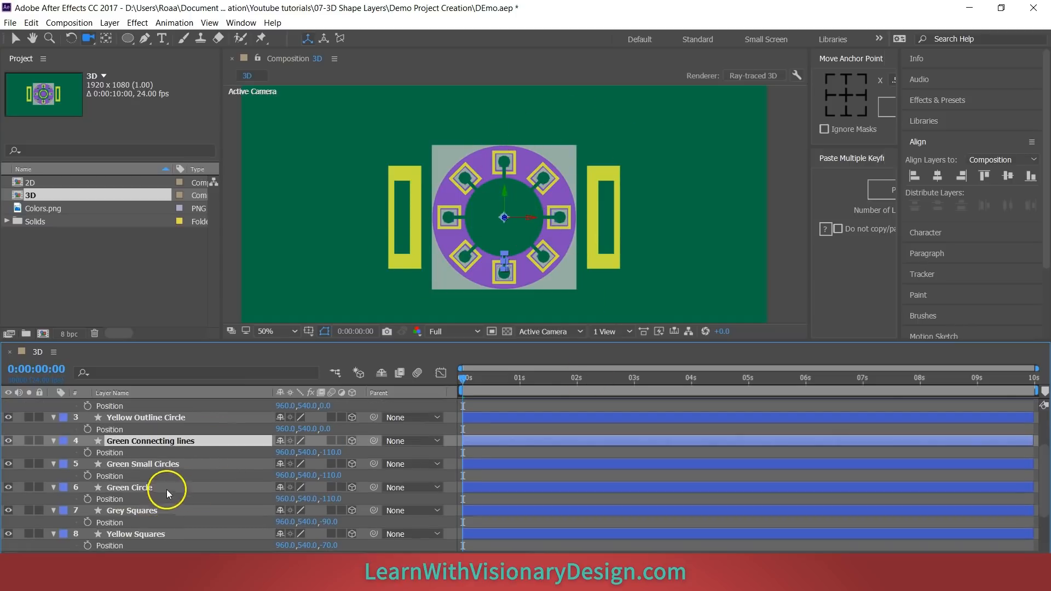
pyautogui.click(200, 417)
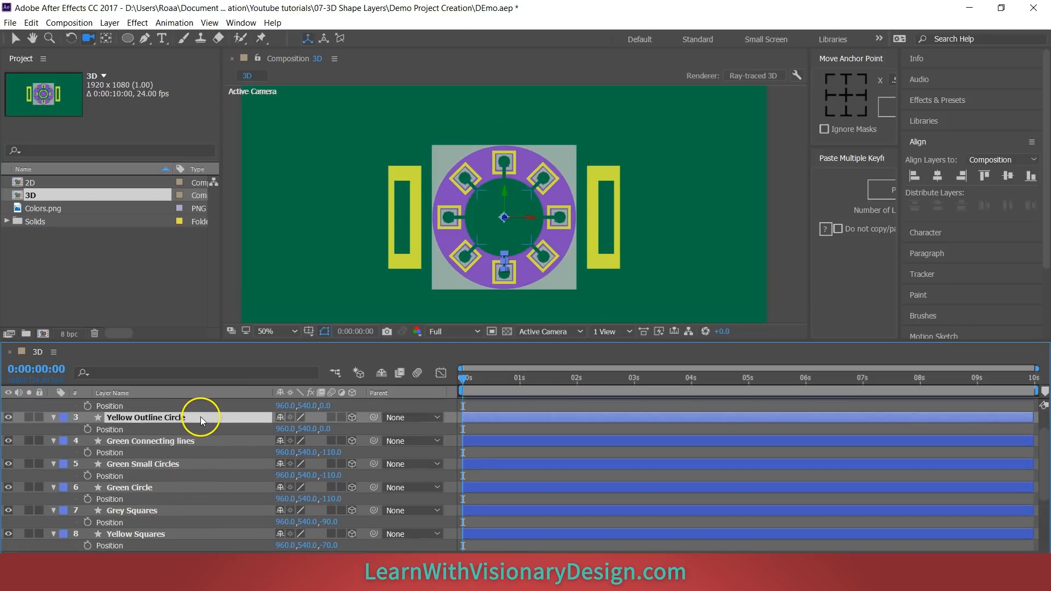
pyautogui.scroll(3, 209, 451)
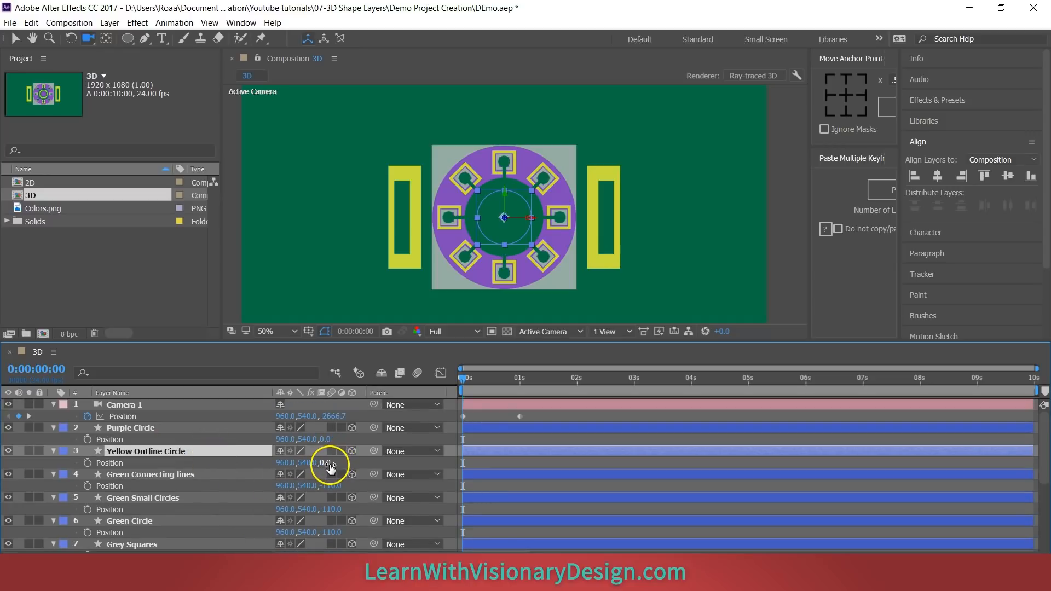
pyautogui.click(327, 464)
pyautogui.press('Return')
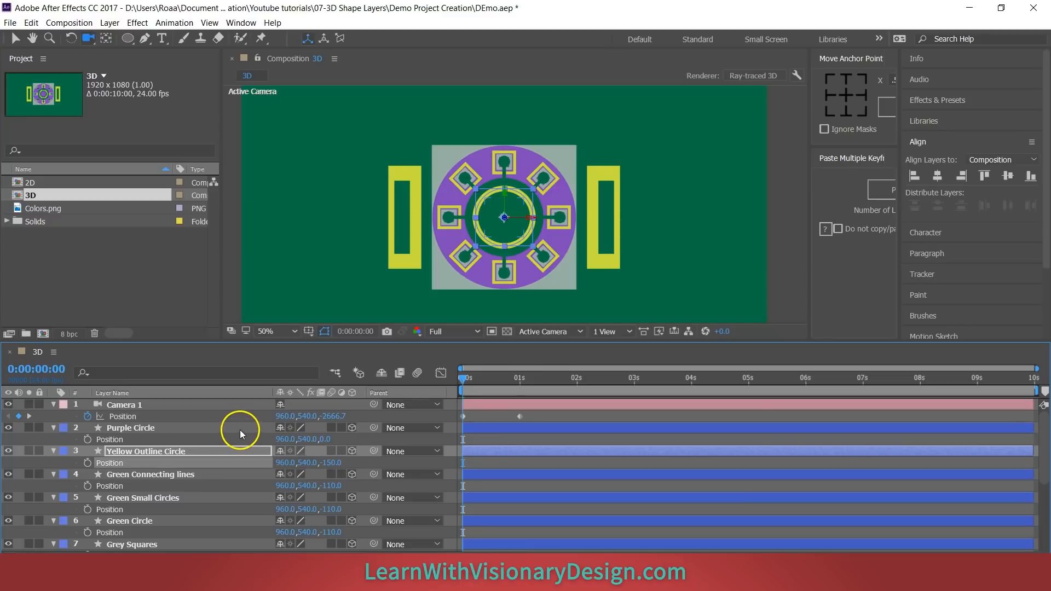
# Step: Set the Z position of the small central Purple Circle (layer 2) to -160
pyautogui.click(240, 430)
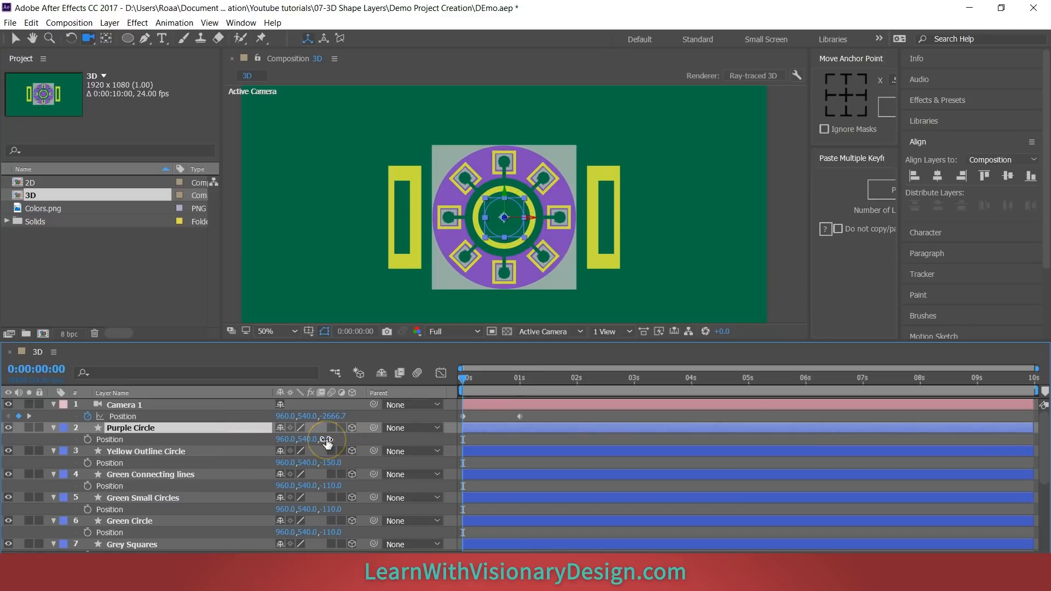
pyautogui.click(328, 439)
pyautogui.press('Return')
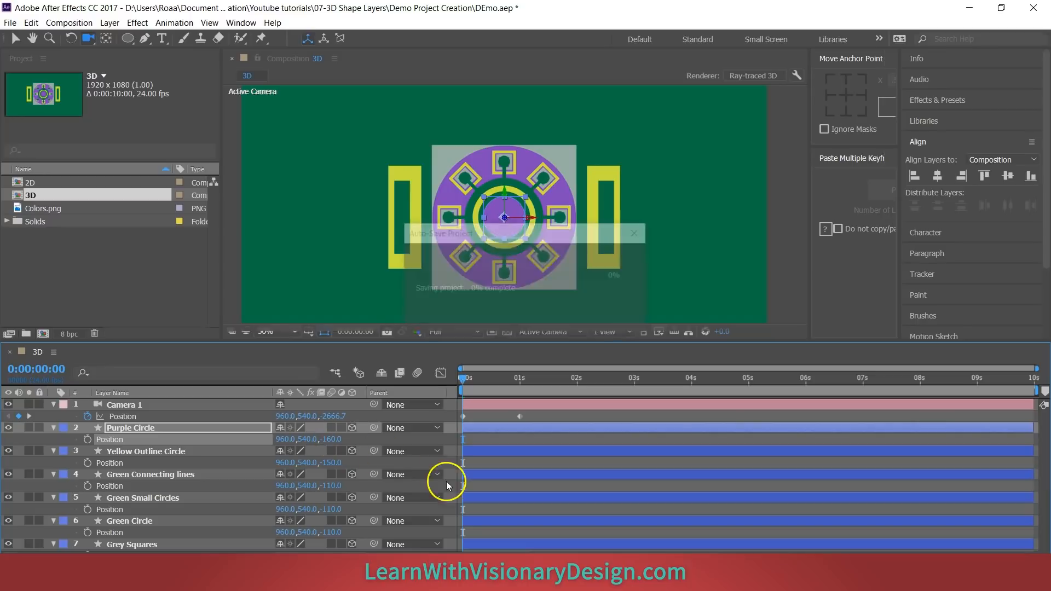
pyautogui.click(430, 467)
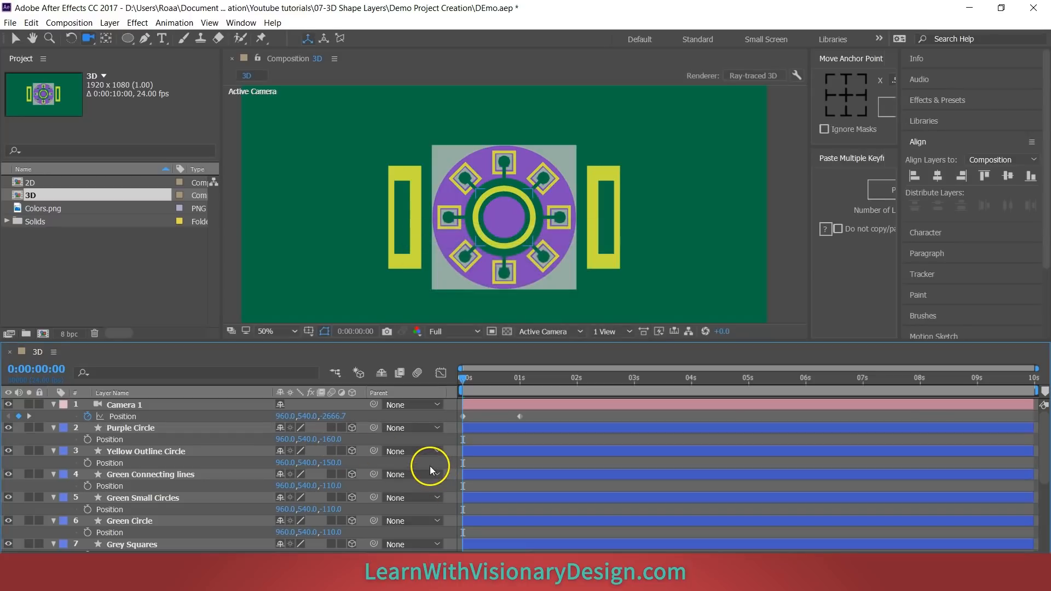
# Step: Unlink the Scale of the Green Side Rectangles layer and reduce only its X scale to 98%
pyautogui.press('v')
pyautogui.click(609, 215)
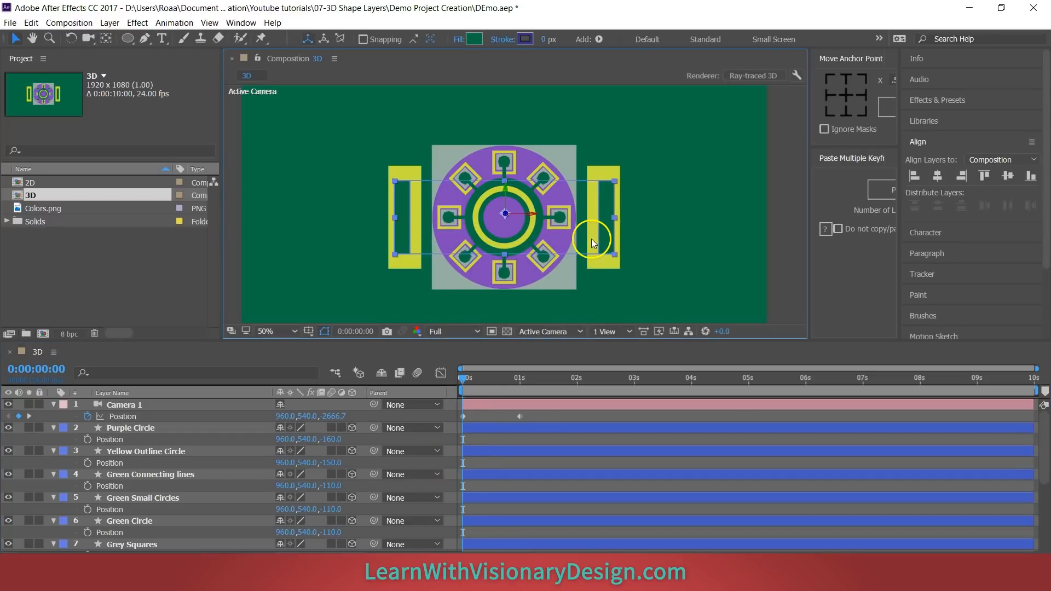
pyautogui.scroll(-5, 175, 498)
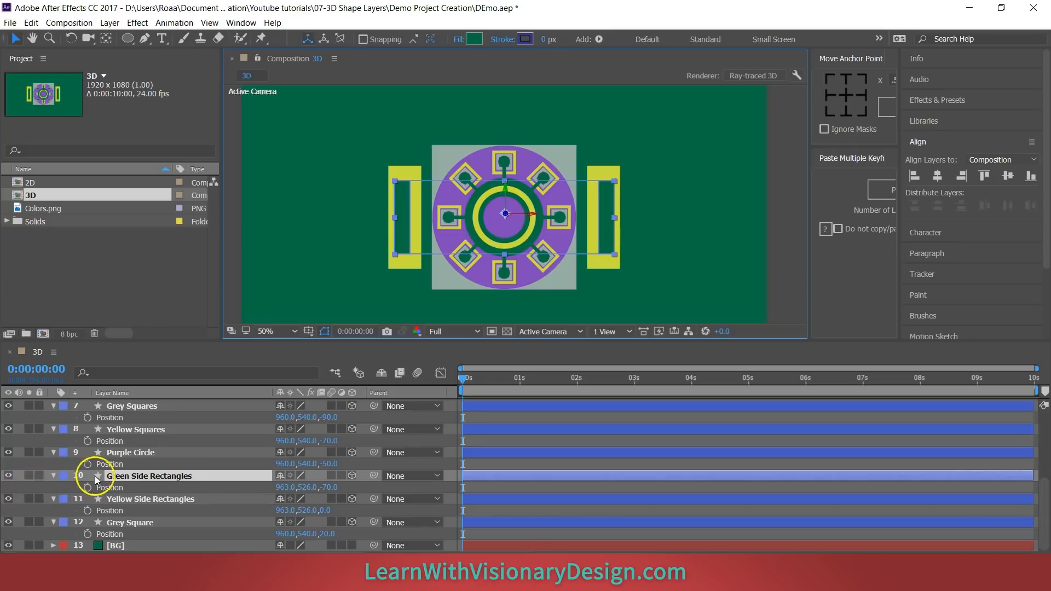
pyautogui.press('s')
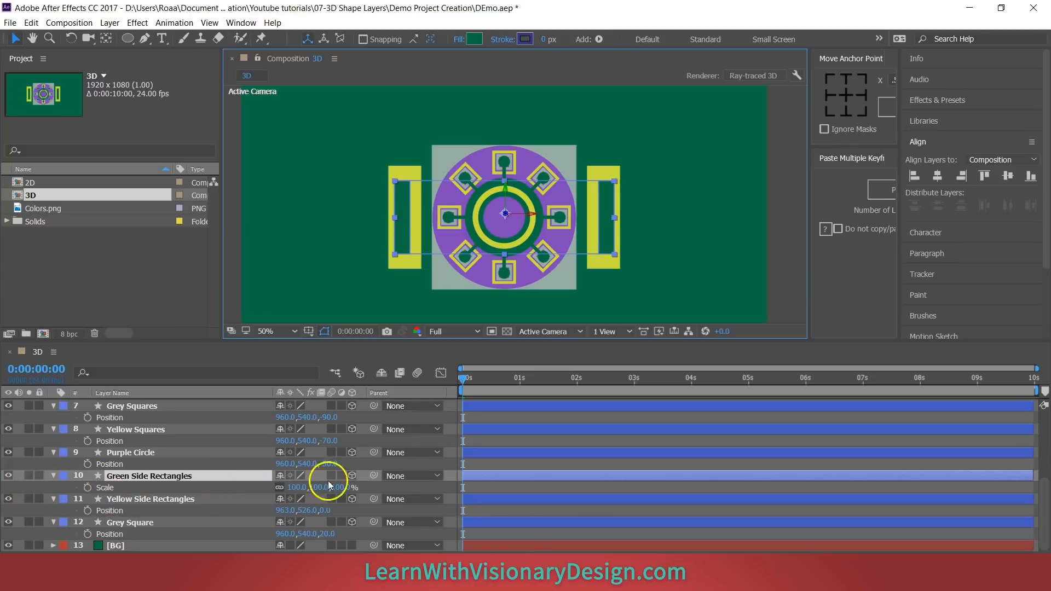
pyautogui.click(280, 487)
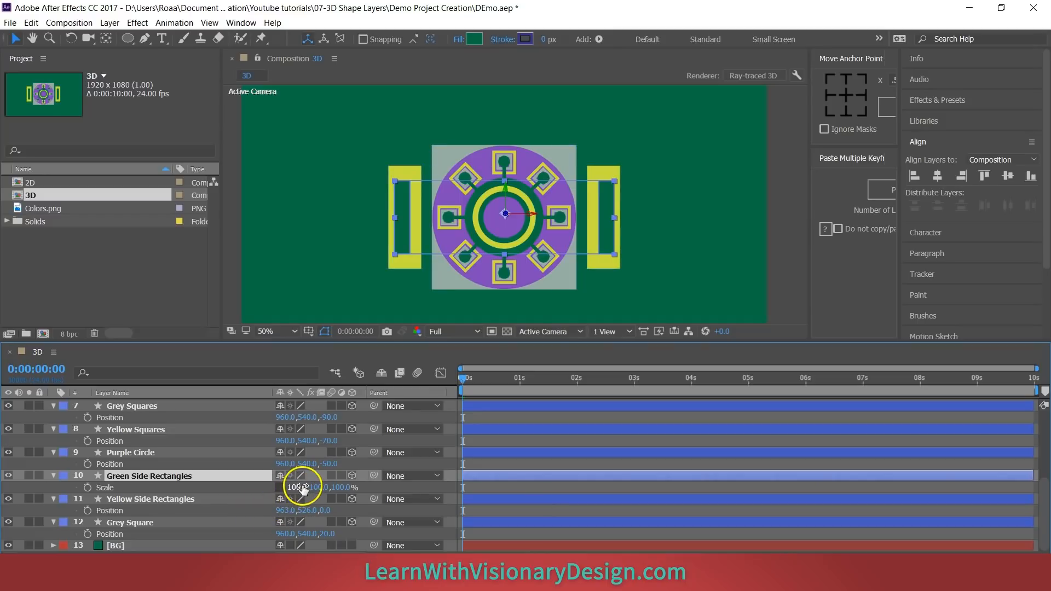
pyautogui.moveTo(301, 487); pyautogui.dragTo(302, 488)
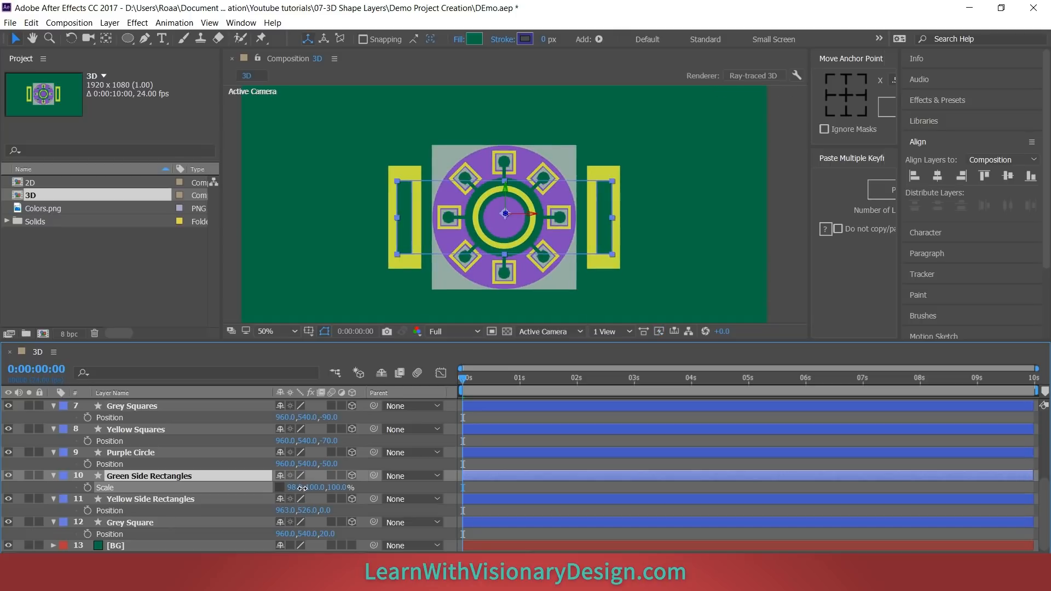
pyautogui.click(441, 497)
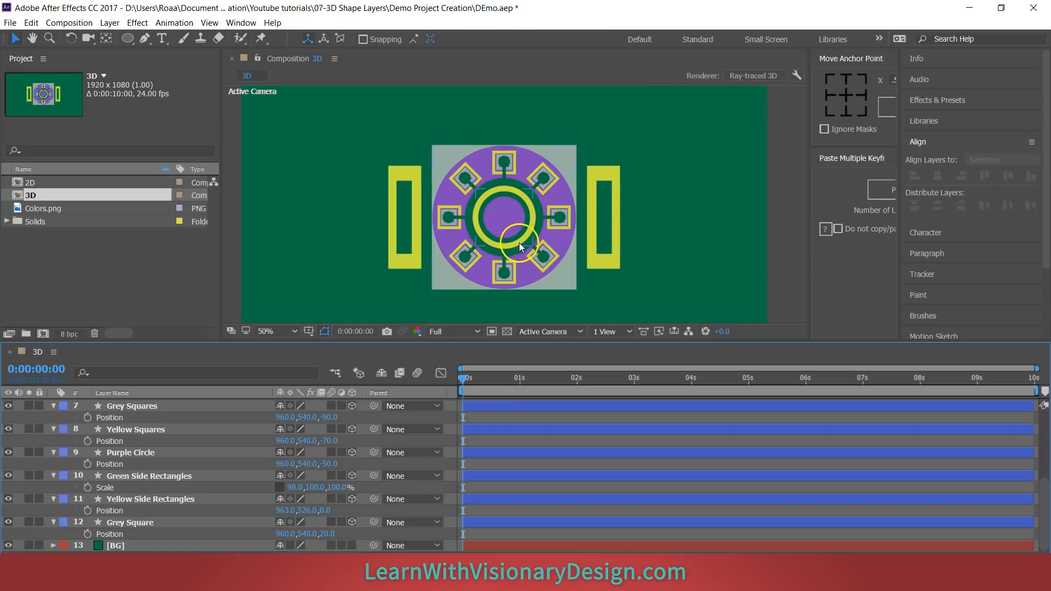
# Step: Go to 0:00:01:00 and examine the layers' depth spacing from the angled camera view
pyautogui.moveTo(466, 378); pyautogui.dragTo(520, 375)
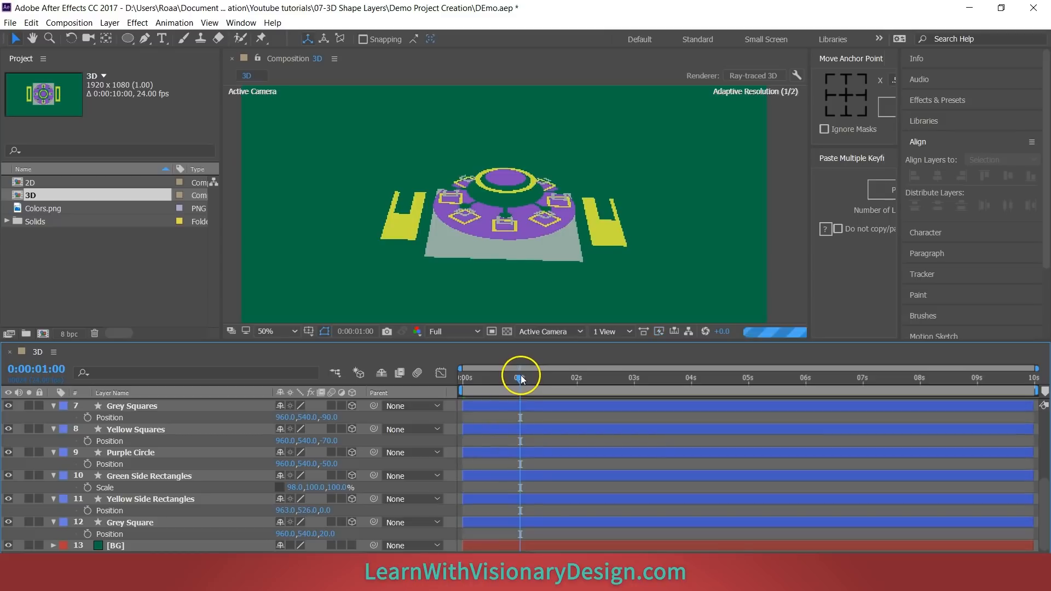
# Step: Orbit the camera at 0:00:01:00 so the scene is seen from a more sideways, tilted angle
pyautogui.click(364, 206)
pyautogui.click(419, 284)
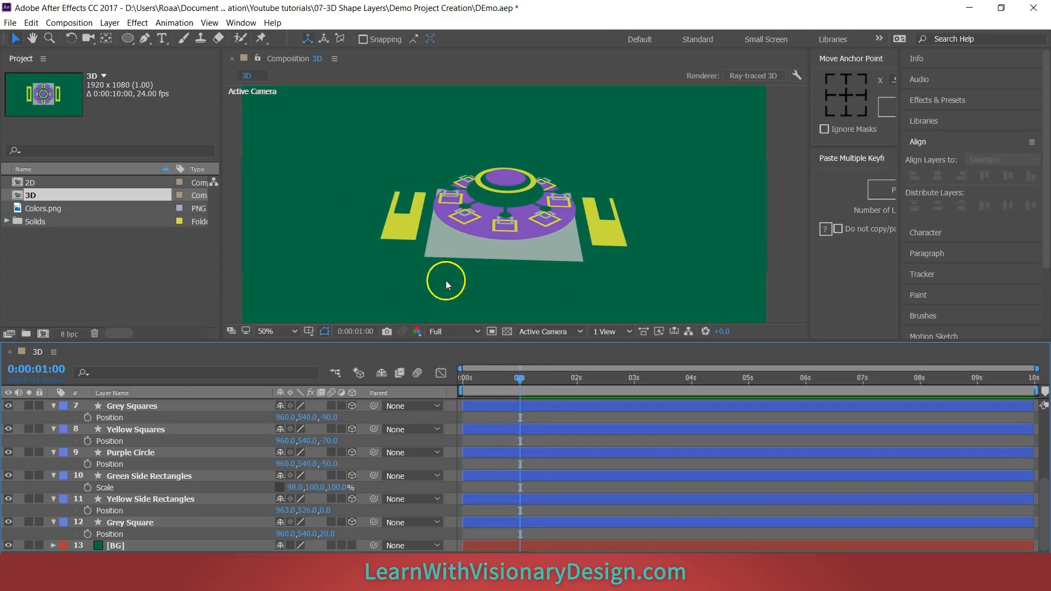
pyautogui.press('c')
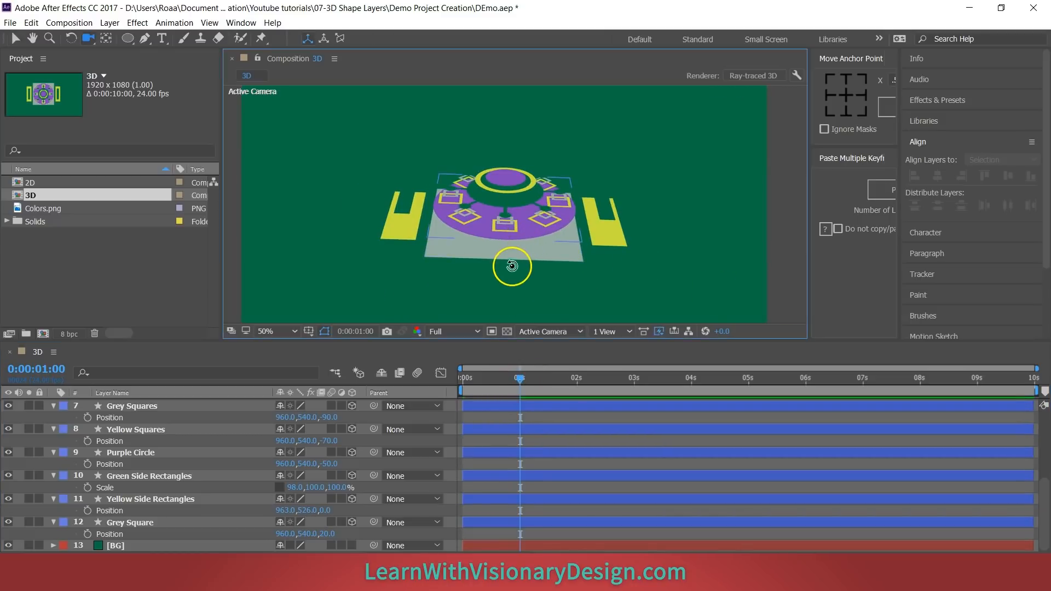
pyautogui.moveTo(510, 263)
pyautogui.mouseDown()
pyautogui.moveTo(512, 235)
pyautogui.moveTo(516, 245)
pyautogui.moveTo(525, 237)
pyautogui.moveTo(542, 278)
pyautogui.moveTo(544, 244)
pyautogui.moveTo(521, 244)
pyautogui.moveTo(547, 286)
pyautogui.moveTo(551, 265)
pyautogui.moveTo(540, 276)
pyautogui.moveTo(521, 254)
pyautogui.moveTo(526, 264)
pyautogui.mouseUp()
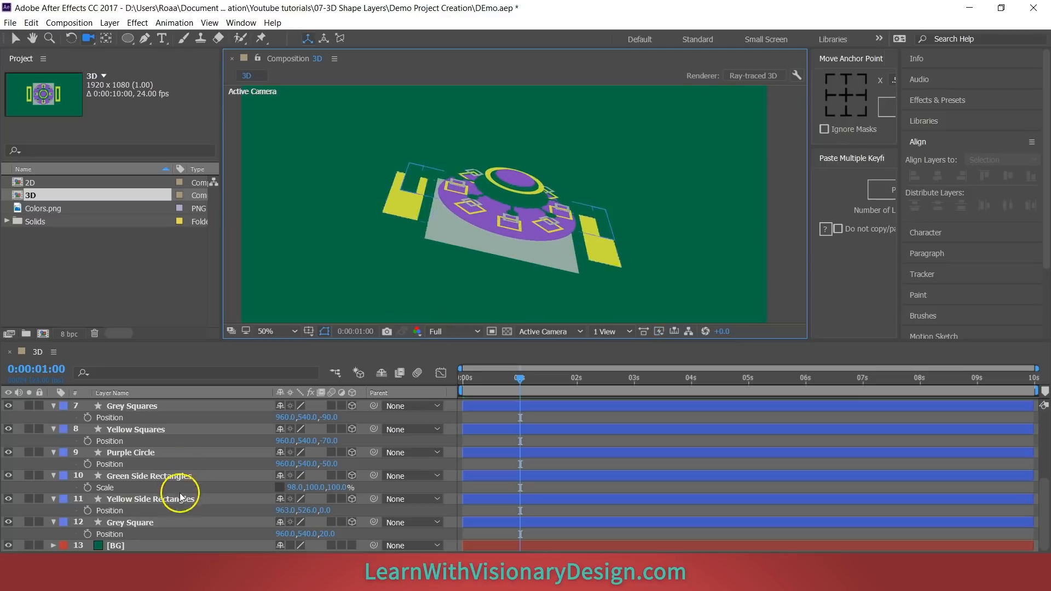
# Step: Select all shape layers from Grey Square up to the central Purple Circle (layers 12 to 2) and expand their full property groups
pyautogui.click(192, 523)
pyautogui.scroll(5, 181, 476)
pyautogui.keyDown('shift'); pyautogui.click(170, 430); pyautogui.keyUp('shift')
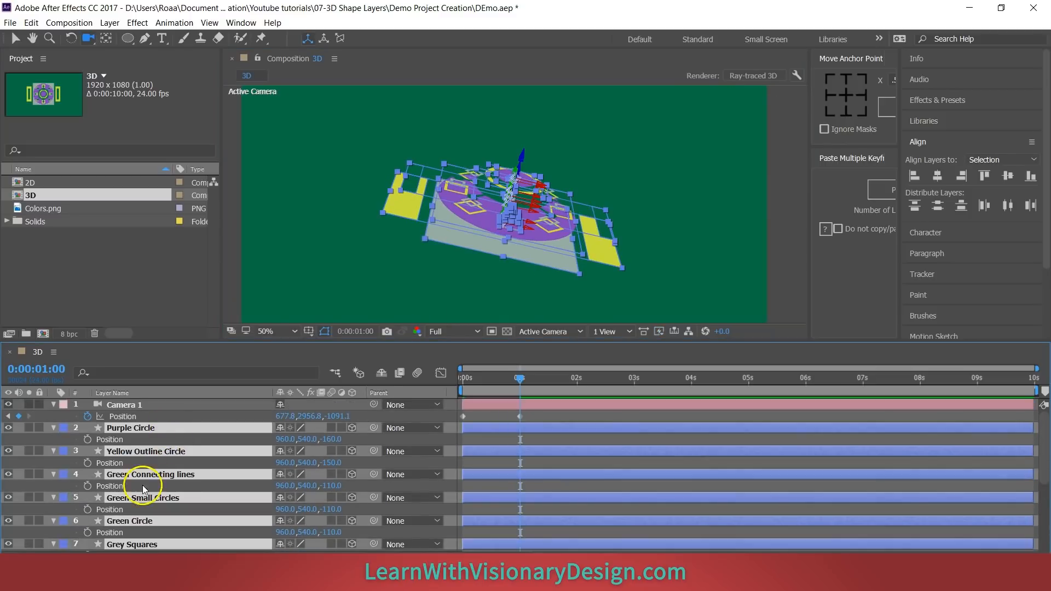
pyautogui.scroll(-5, 141, 486)
pyautogui.click(54, 522)
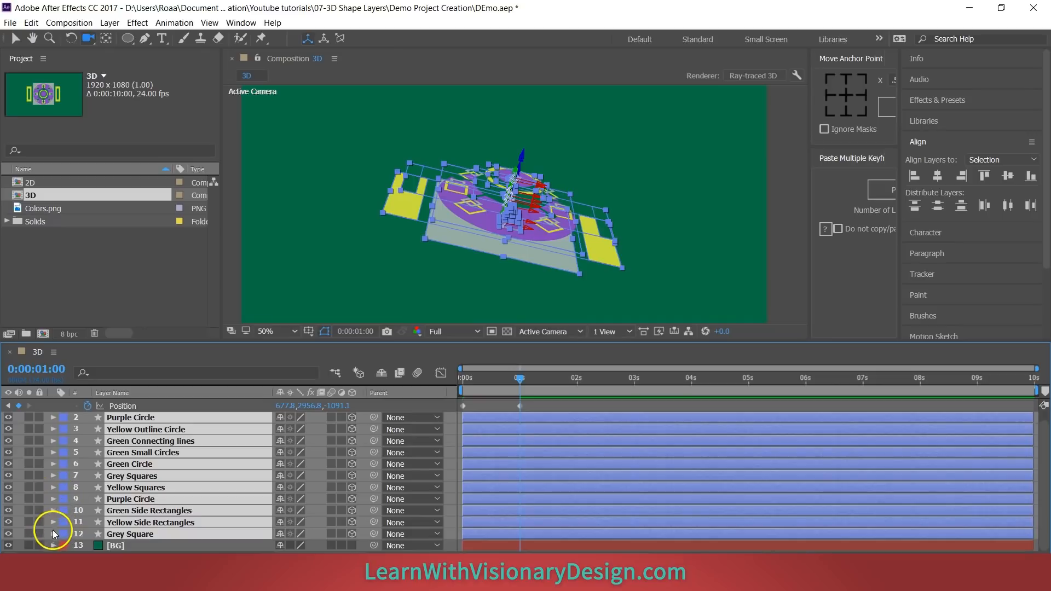
pyautogui.click(53, 533)
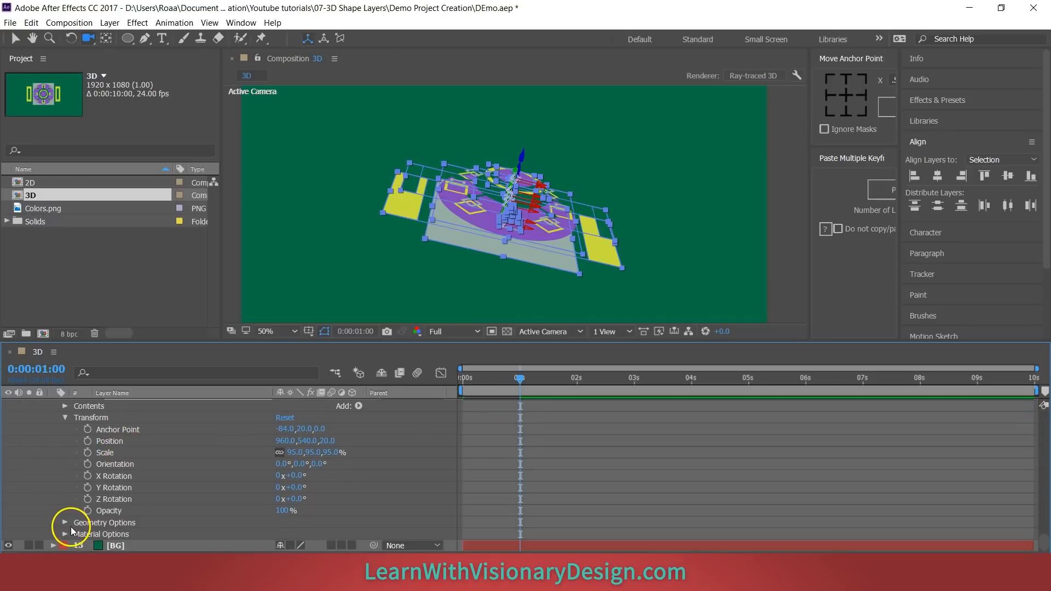
# Step: Open the Grey Square layer's Geometry Options and examine its bevel and extrusion settings
pyautogui.click(101, 523)
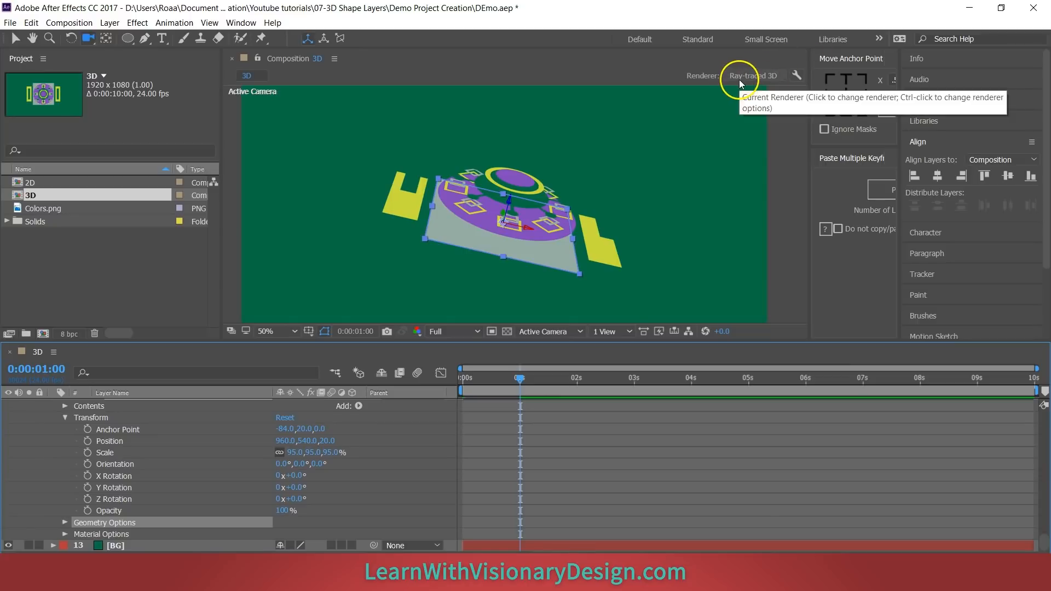
pyautogui.click(65, 523)
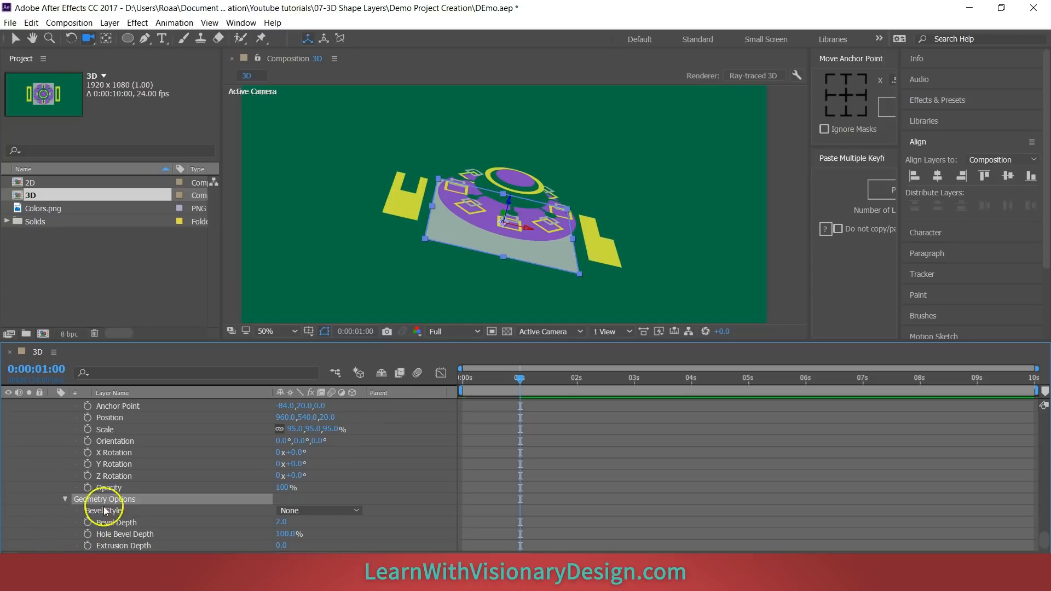
pyautogui.scroll(-2, 143, 515)
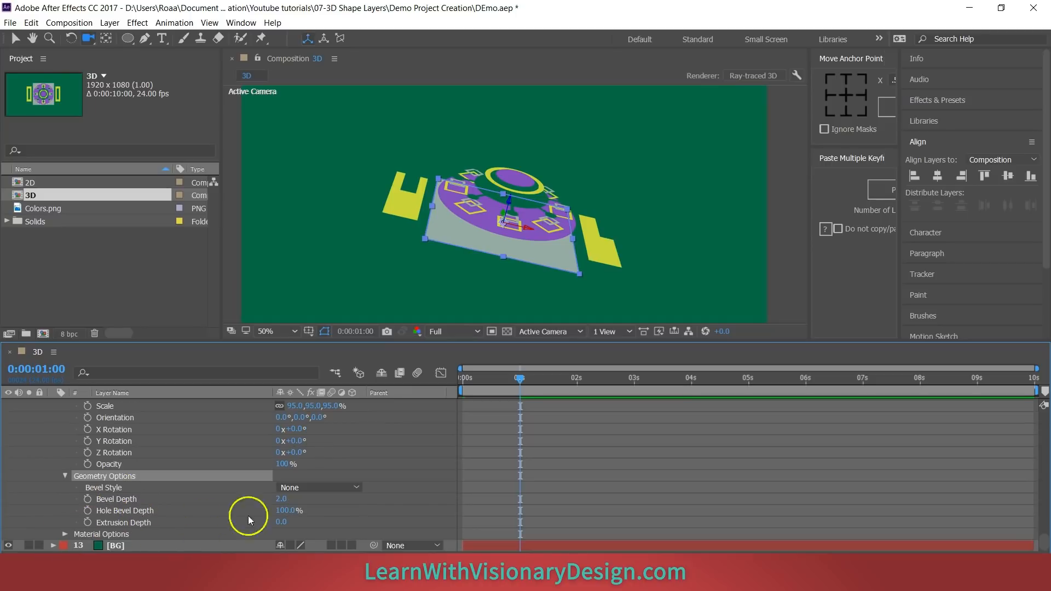
pyautogui.click(376, 534)
pyautogui.click(147, 524)
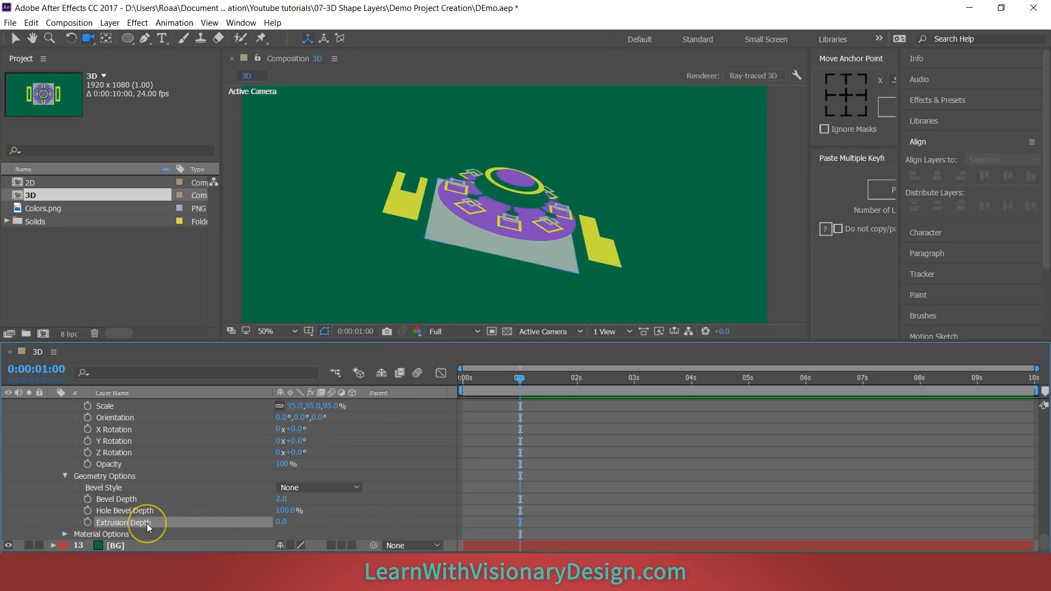
pyautogui.click(160, 500)
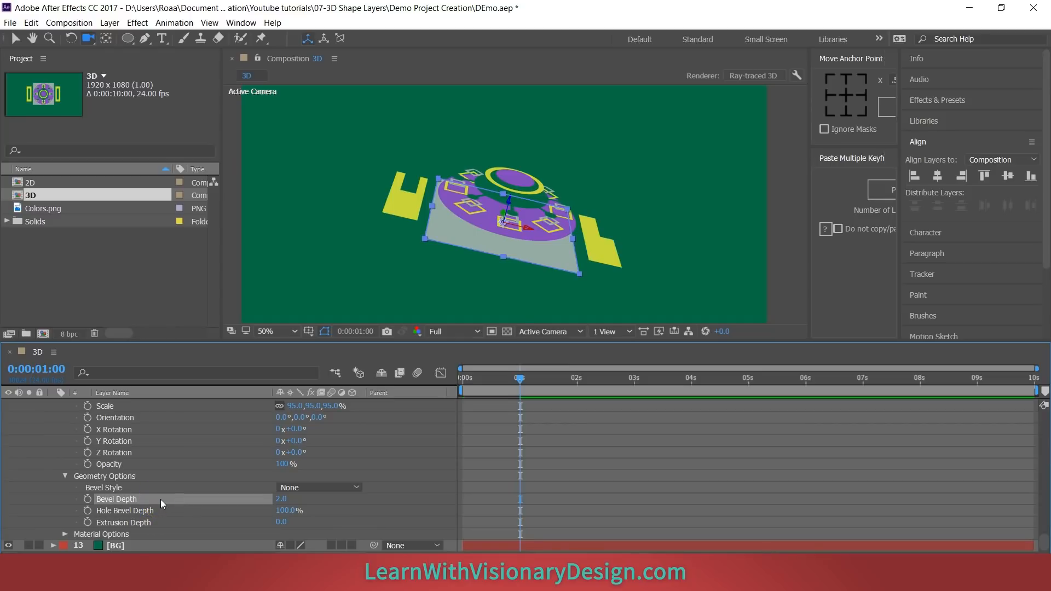
pyautogui.click(169, 475)
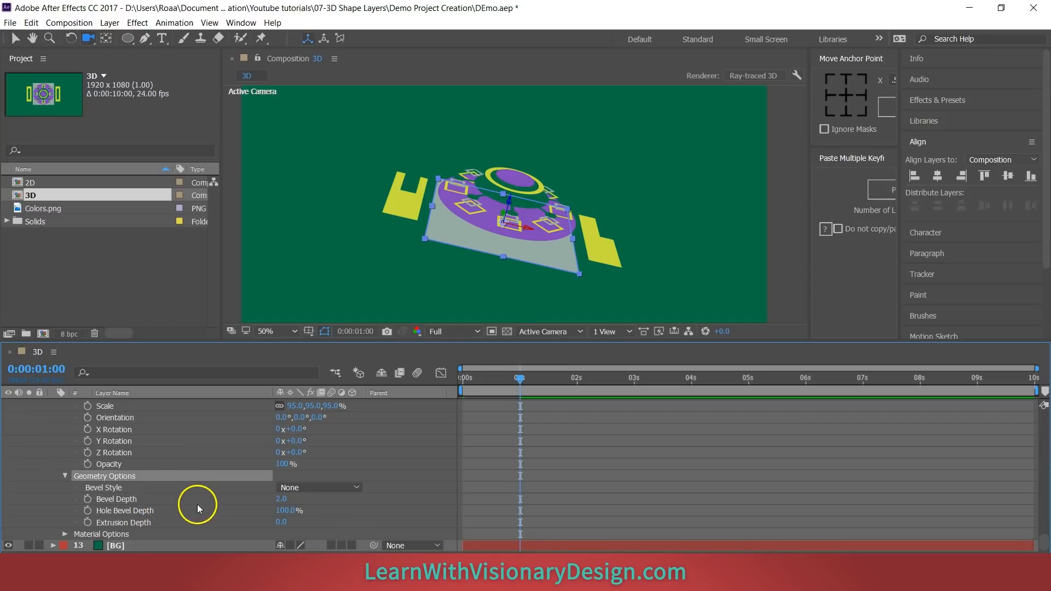
pyautogui.scroll(1, 164, 498)
pyautogui.scroll(4, 167, 498)
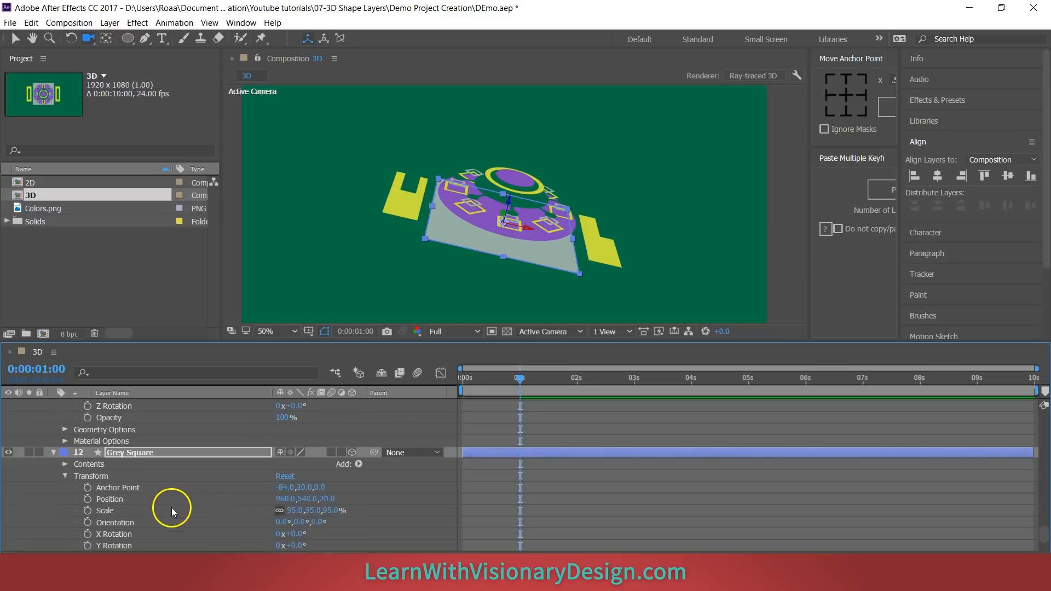
pyautogui.scroll(10, 189, 521)
pyautogui.scroll(-8, 196, 519)
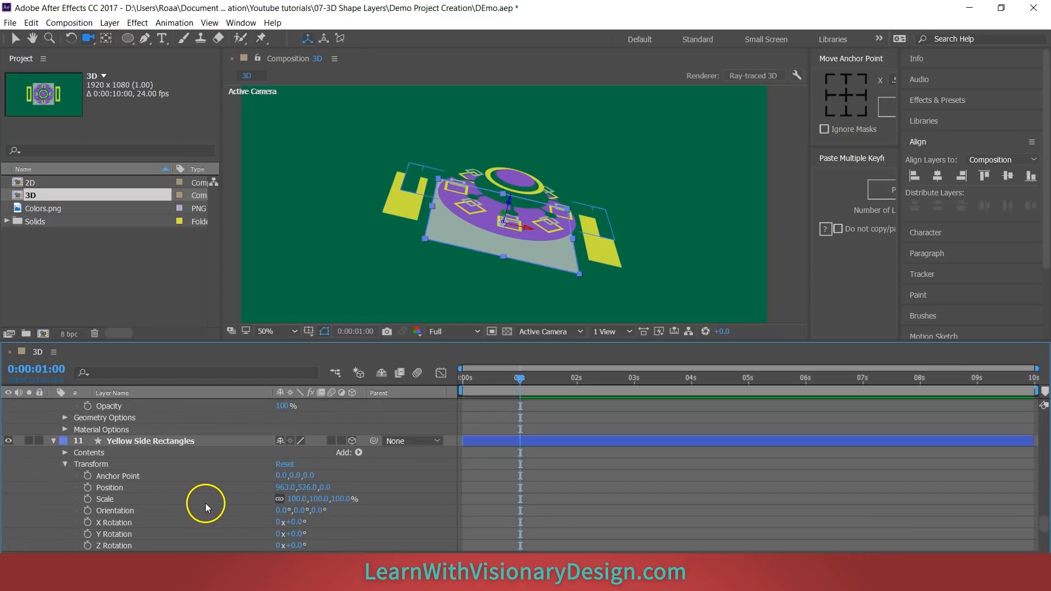
pyautogui.scroll(15, 192, 503)
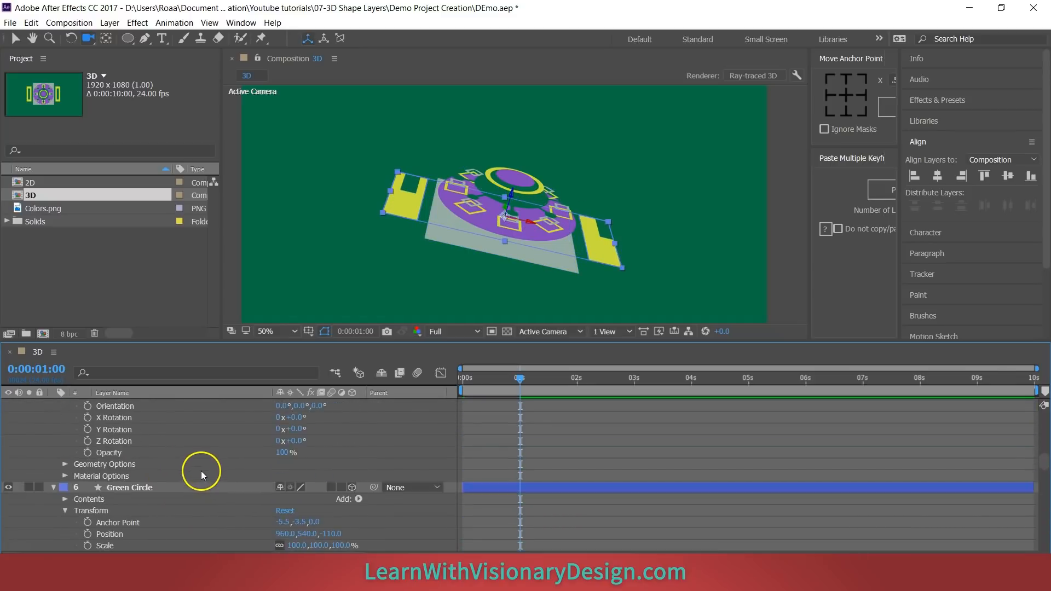
pyautogui.scroll(2, 199, 457)
pyautogui.keyDown('shift'); pyautogui.click(195, 429); pyautogui.keyUp('shift')
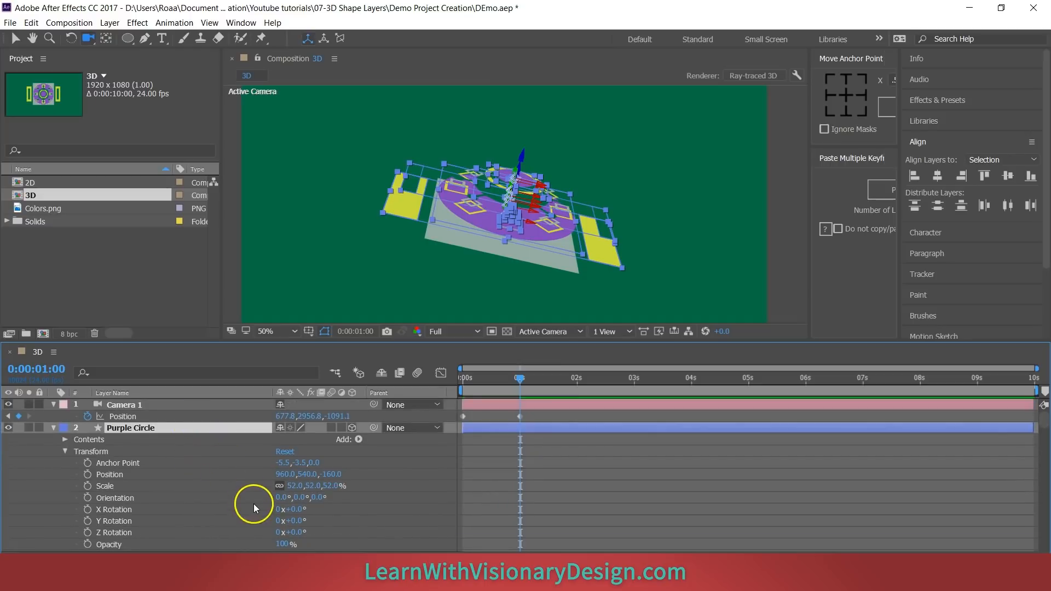
pyautogui.scroll(-8, 249, 492)
pyautogui.scroll(-10, 241, 479)
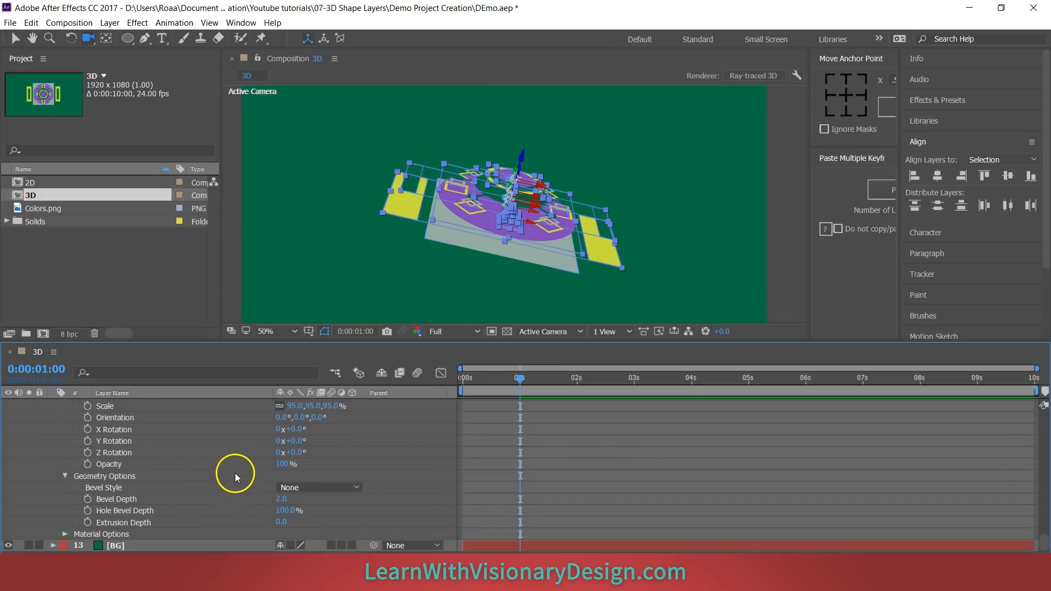
# Step: Set the Grey Square layer's Bevel Style to Convex and its Bevel Depth to 3
pyautogui.click(308, 489)
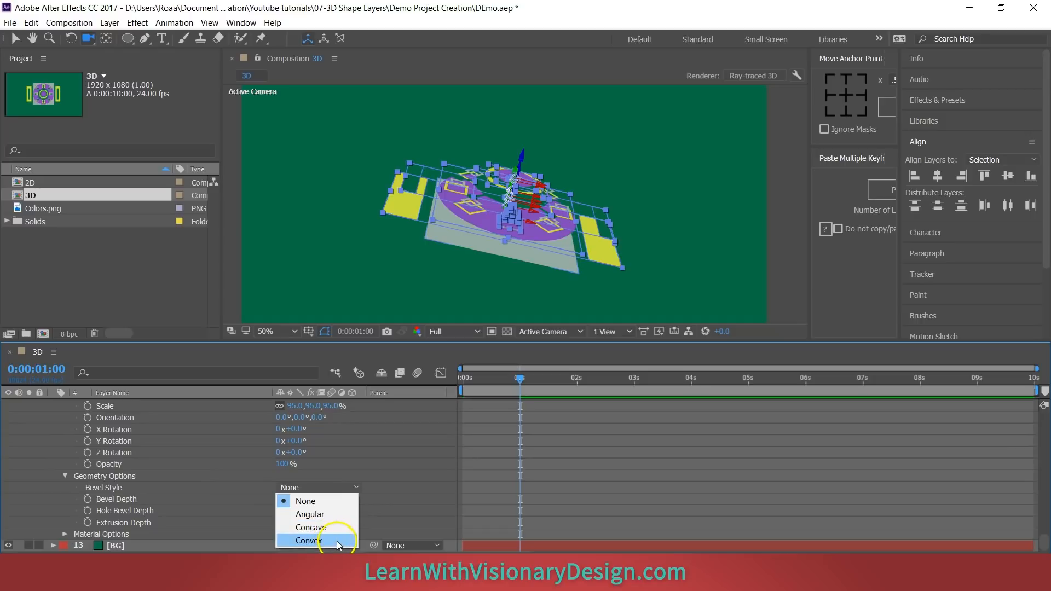
pyautogui.click(338, 544)
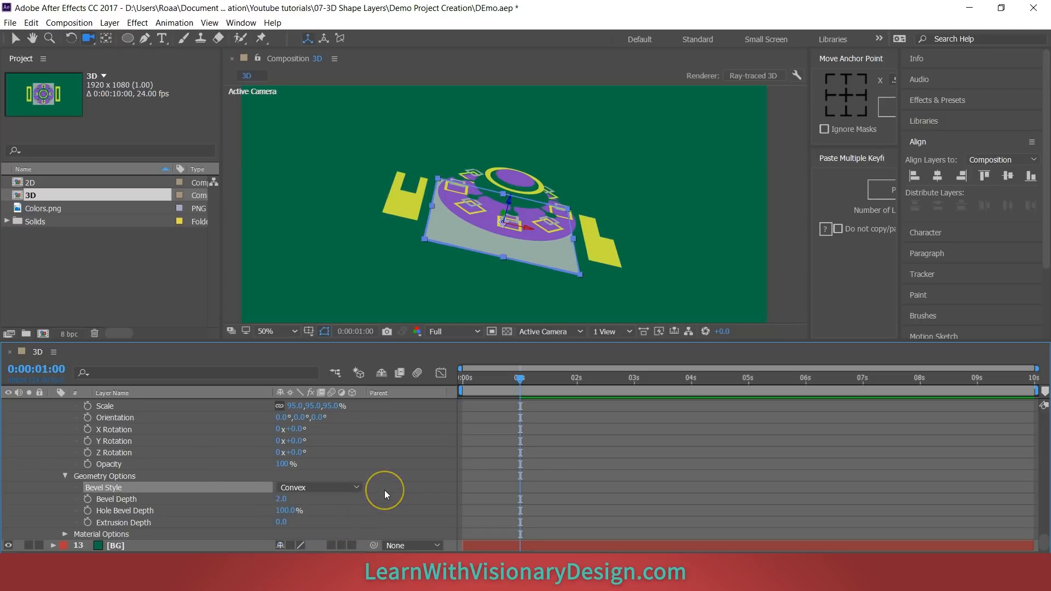
pyautogui.click(283, 499)
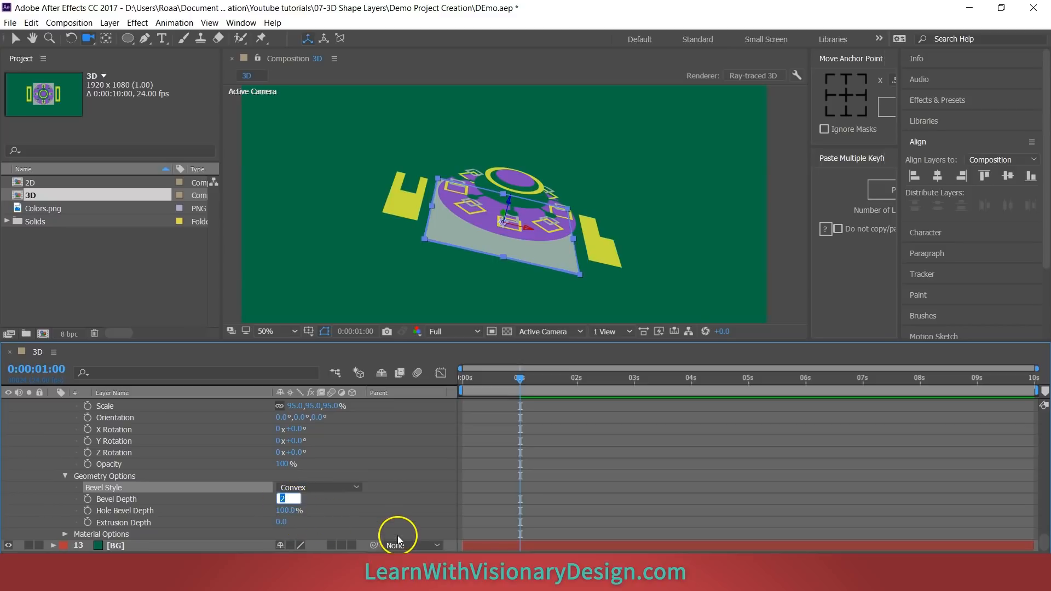
pyautogui.write('3')
pyautogui.press('Return')
pyautogui.click(412, 516)
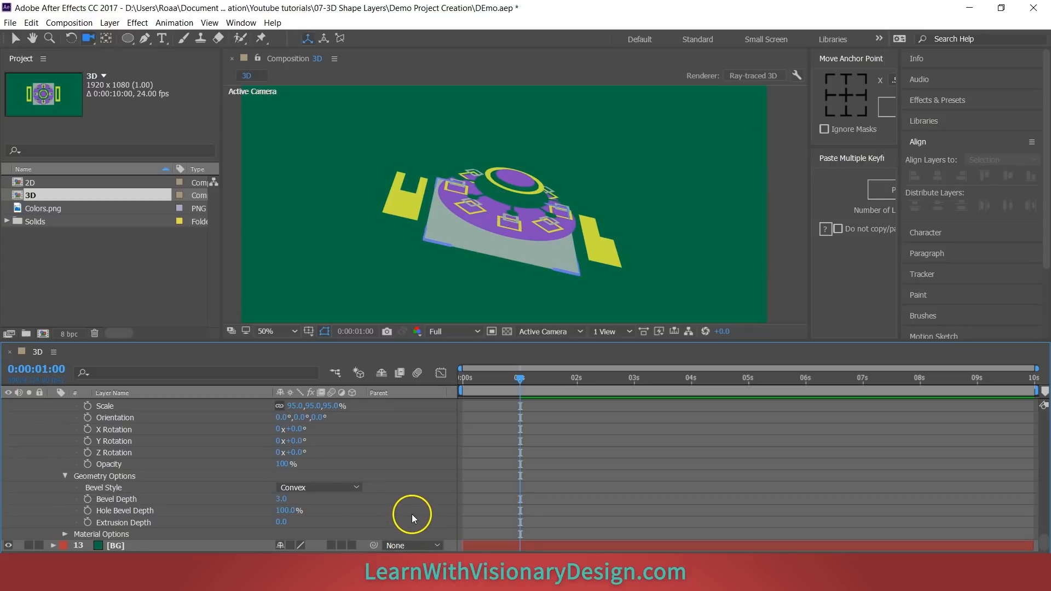
# Step: Expand the Yellow Side Rectangles layer's Geometry Options and select all shape layers from it up to the central Purple Circle (layers 11 to 2)
pyautogui.scroll(5, 305, 495)
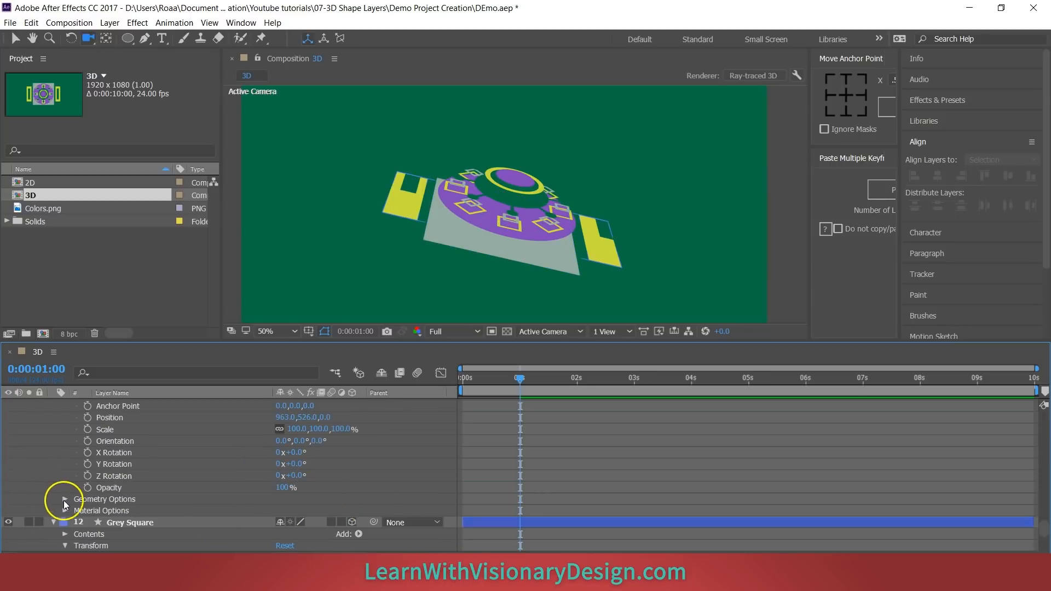
pyautogui.click(65, 499)
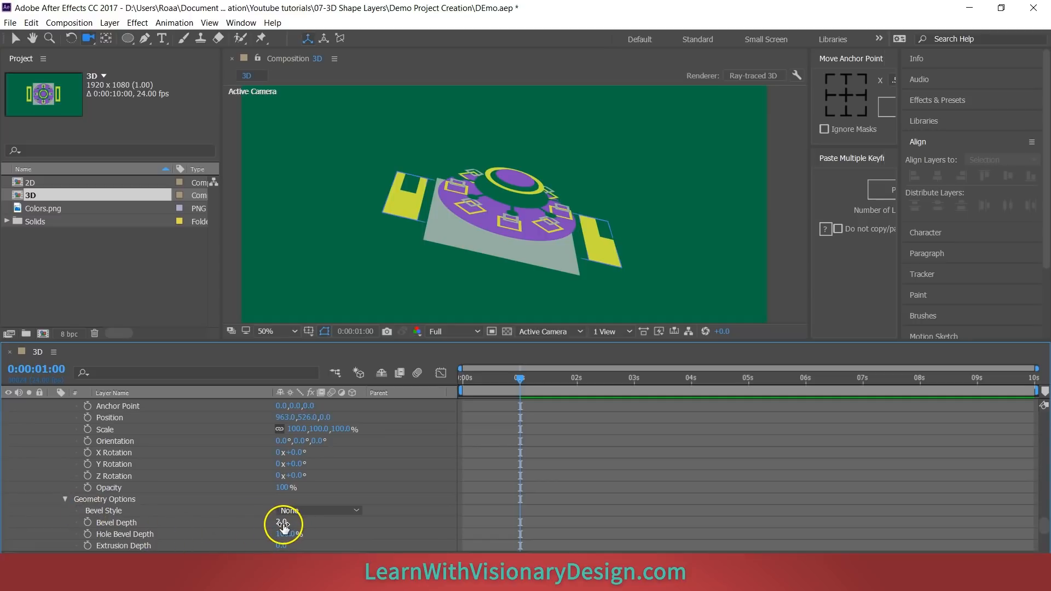
pyautogui.scroll(3, 157, 499)
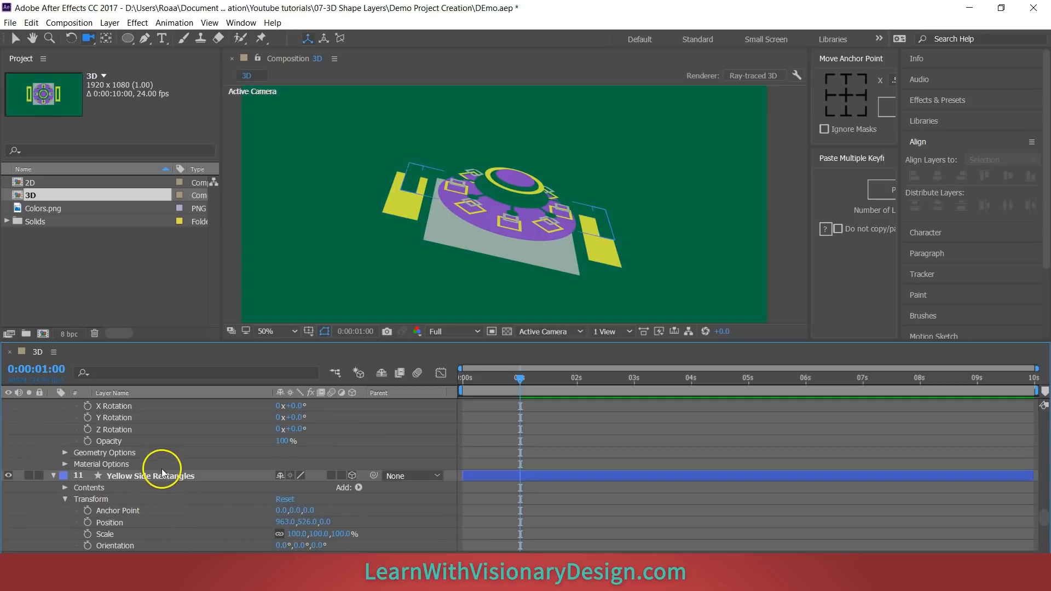
pyautogui.click(179, 480)
pyautogui.scroll(8, 178, 481)
pyautogui.scroll(6, 179, 481)
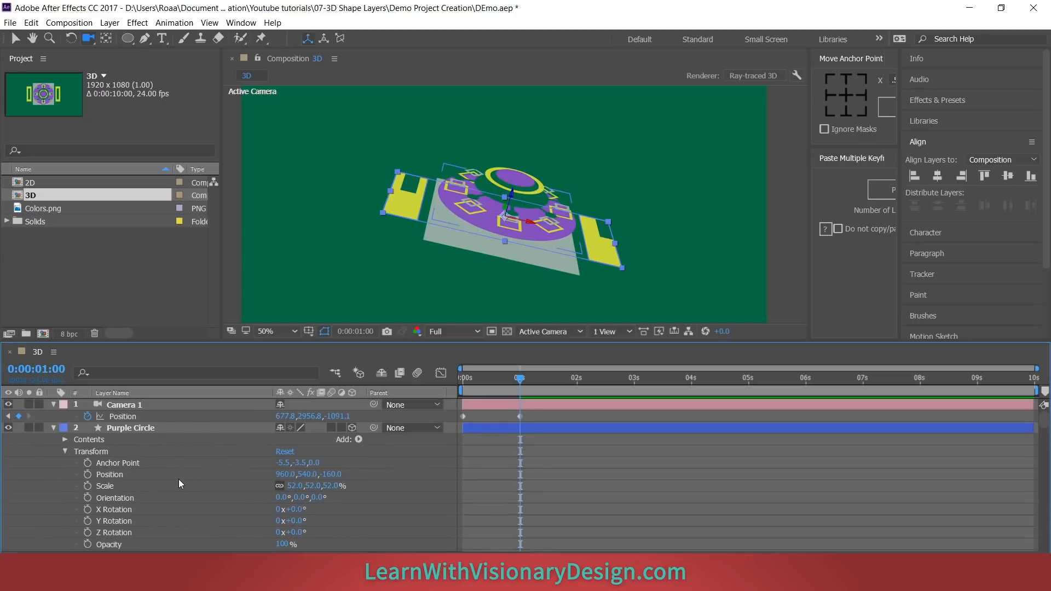
pyautogui.keyDown('shift'); pyautogui.click(183, 428); pyautogui.keyUp('shift')
pyautogui.scroll(-4, 143, 478)
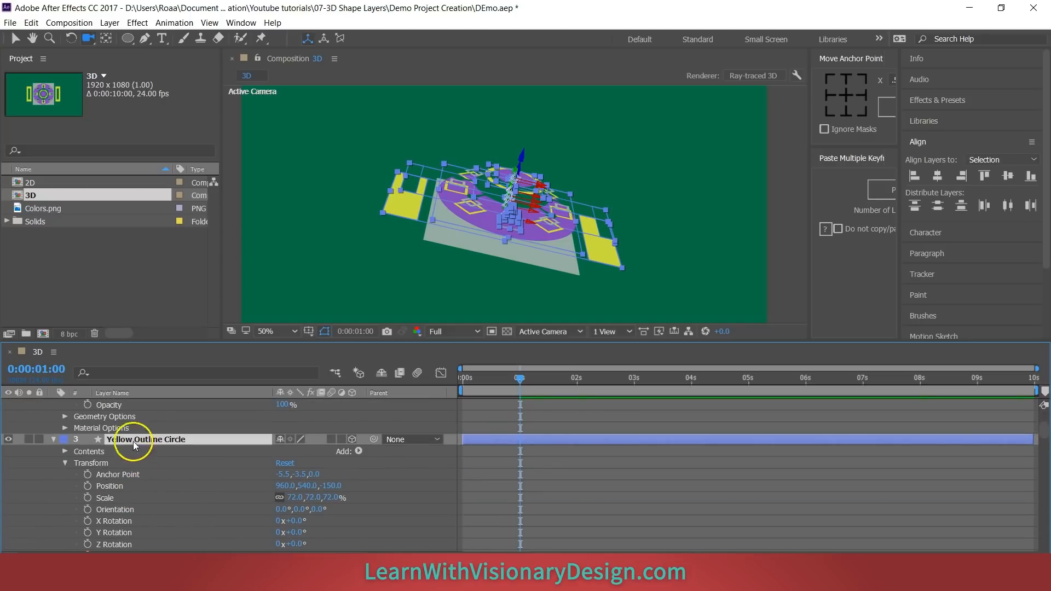
# Step: Give the selected shape layers (2 to 11) a Bevel Depth of 3 and a Convex Bevel Style through the Purple Circle's Geometry Options
pyautogui.click(65, 417)
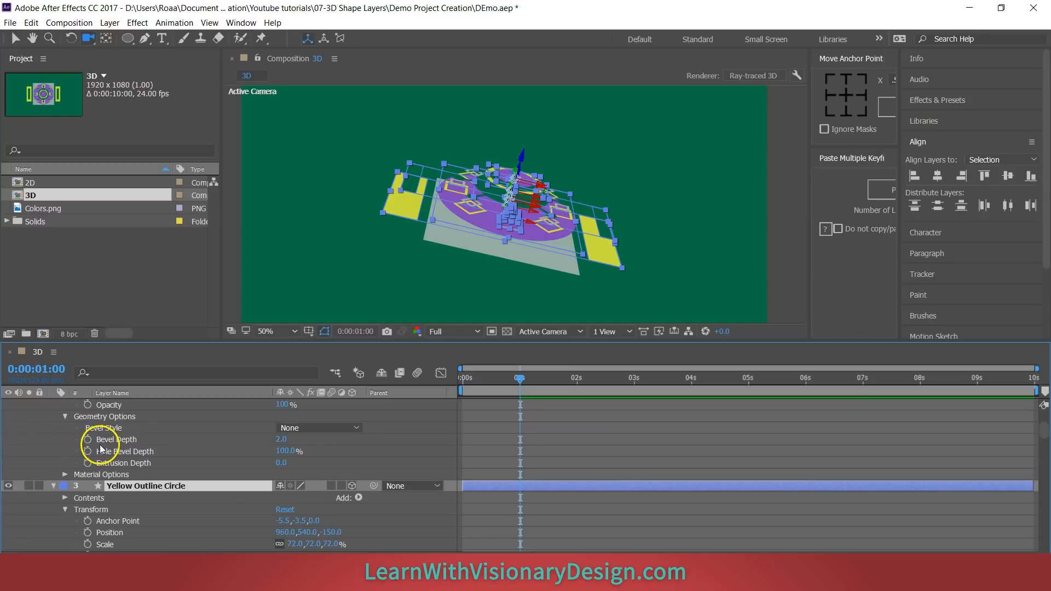
pyautogui.click(284, 440)
pyautogui.write('3')
pyautogui.press('Return')
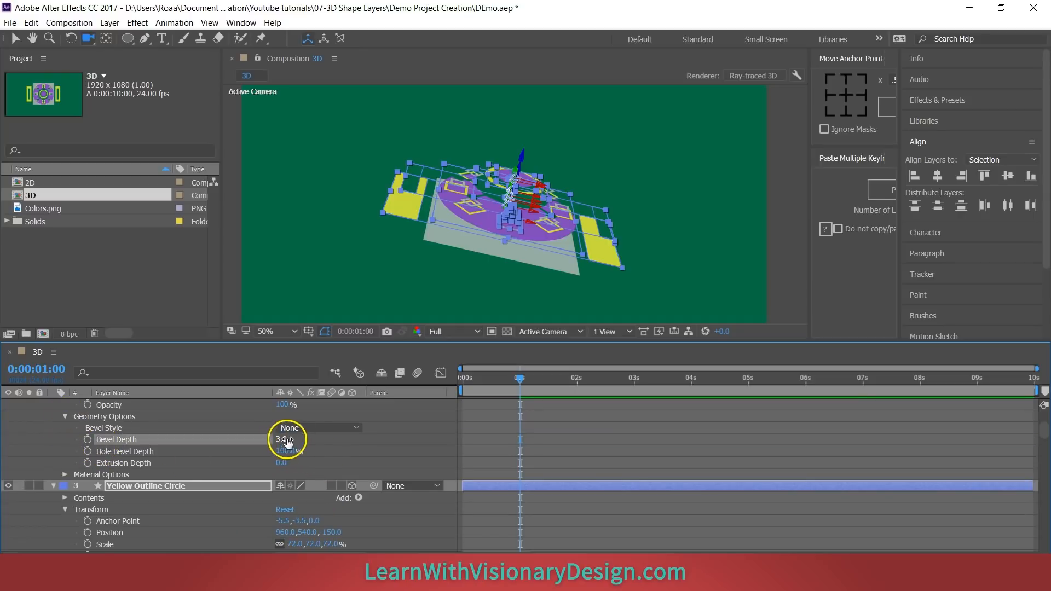
pyautogui.click(322, 428)
pyautogui.click(336, 470)
# Step: Check the bevel settings of the other shape layers, including the Geometry Options of Green Side Rectangles
pyautogui.scroll(-5, 376, 439)
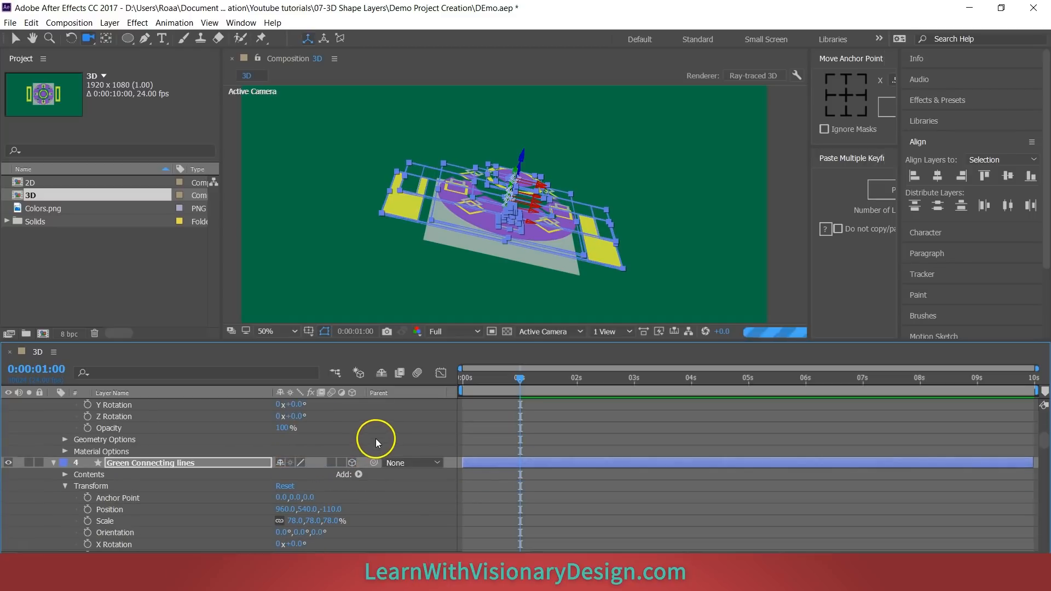
pyautogui.scroll(-8, 367, 451)
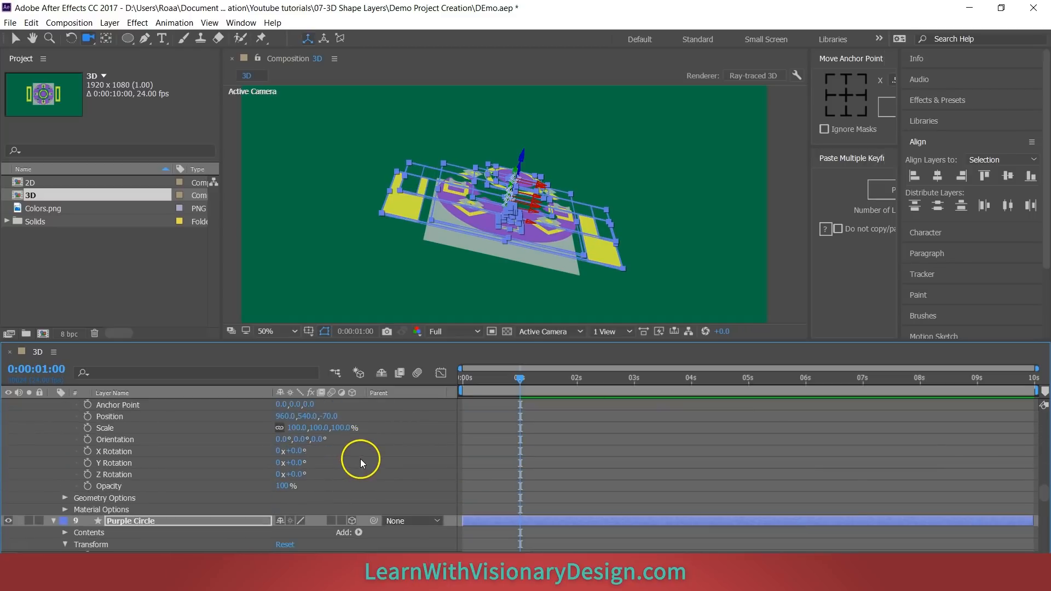
pyautogui.scroll(-6, 375, 479)
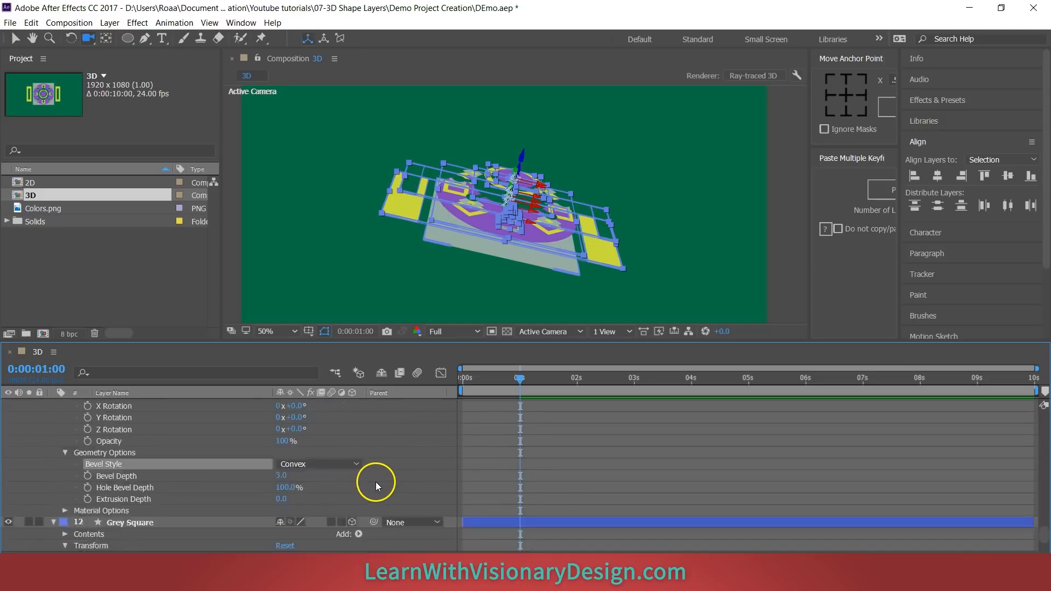
pyautogui.scroll(6, 375, 483)
pyautogui.scroll(-3, 377, 477)
pyautogui.scroll(4, 376, 476)
pyautogui.scroll(-1, 376, 477)
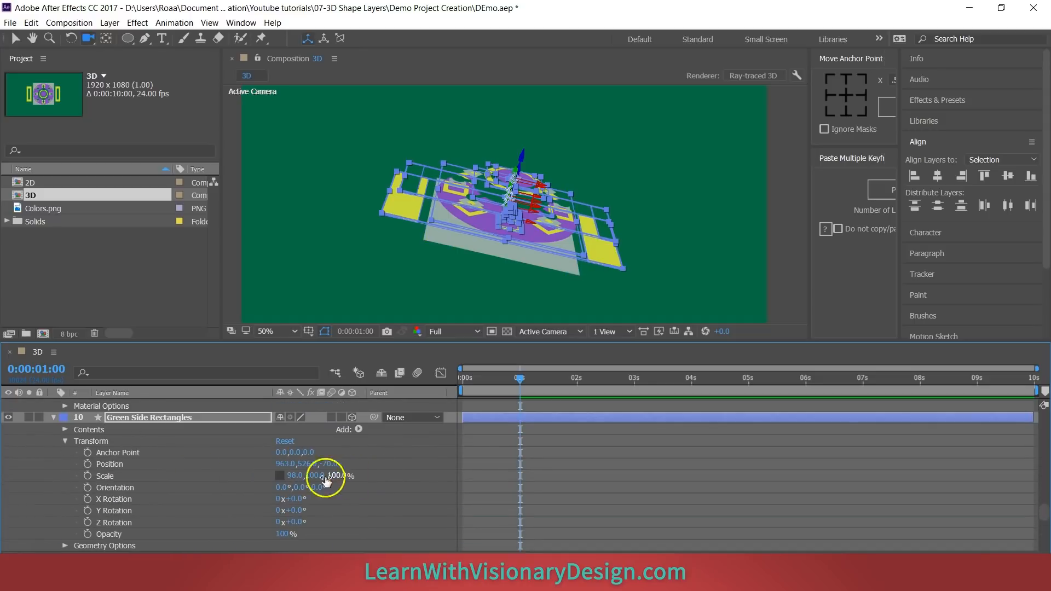
pyautogui.click(65, 546)
pyautogui.scroll(-3, 48, 474)
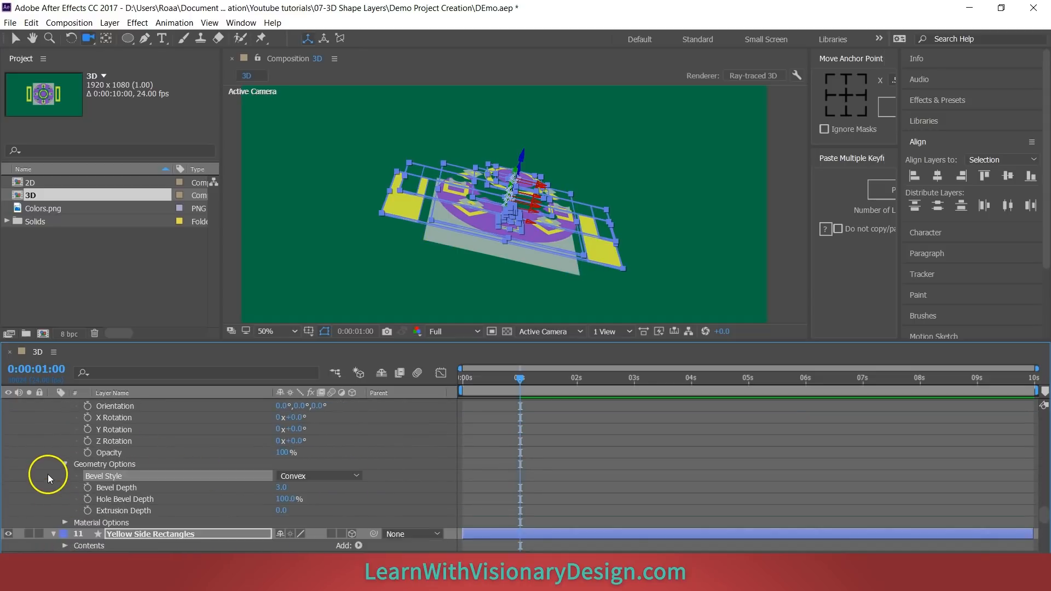
# Step: Deselect the layers and orbit the camera slightly back toward a frontal angle to view the beveled shapes
pyautogui.click(407, 498)
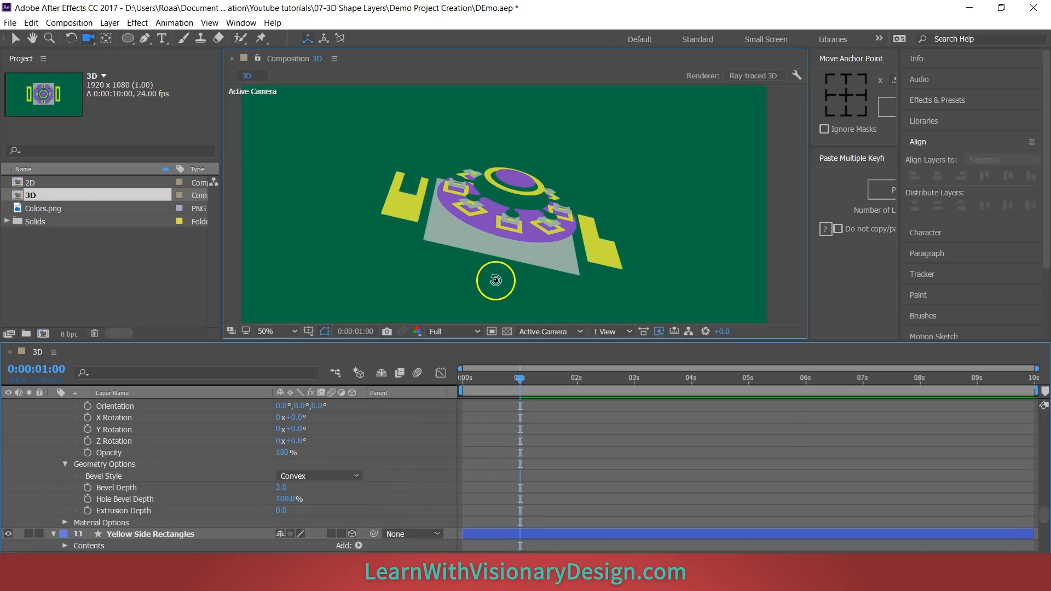
pyautogui.moveTo(495, 277)
pyautogui.mouseDown()
pyautogui.moveTo(488, 255)
pyautogui.moveTo(499, 302)
pyautogui.moveTo(488, 275)
pyautogui.mouseUp()
pyautogui.scroll(-3, 297, 505)
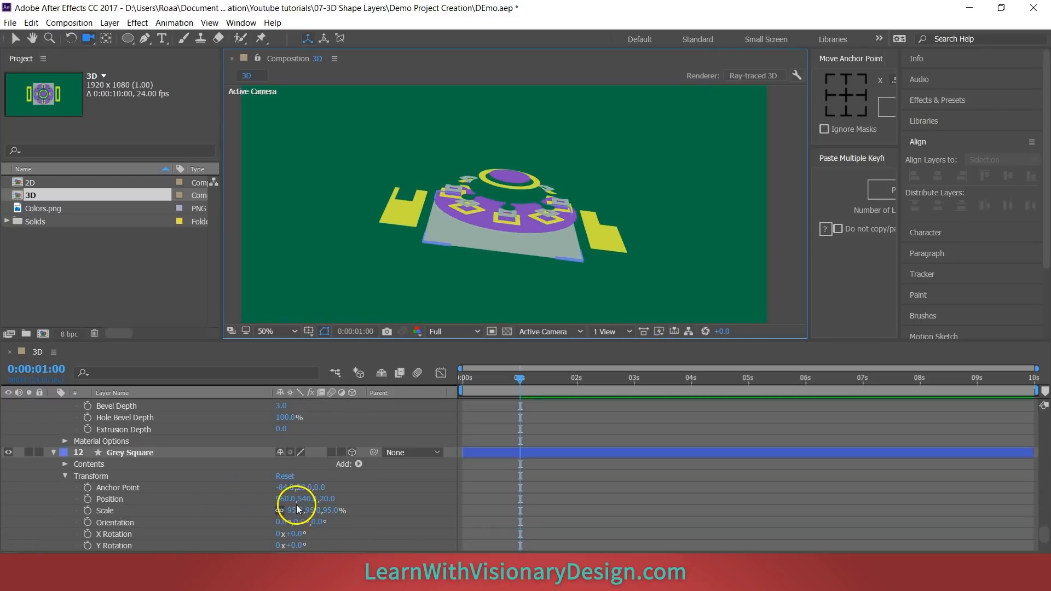
# Step: Set the Grey Square's Extrusion Depth to 30 and orbit the camera to a lower angle to view its thickness
pyautogui.scroll(-3, 193, 469)
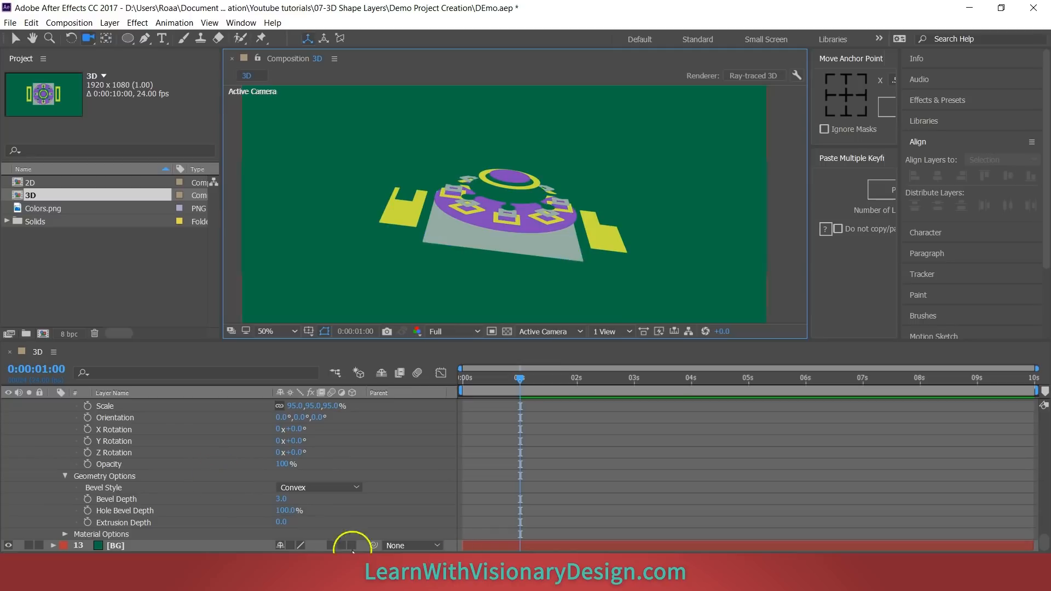
pyautogui.click(280, 522)
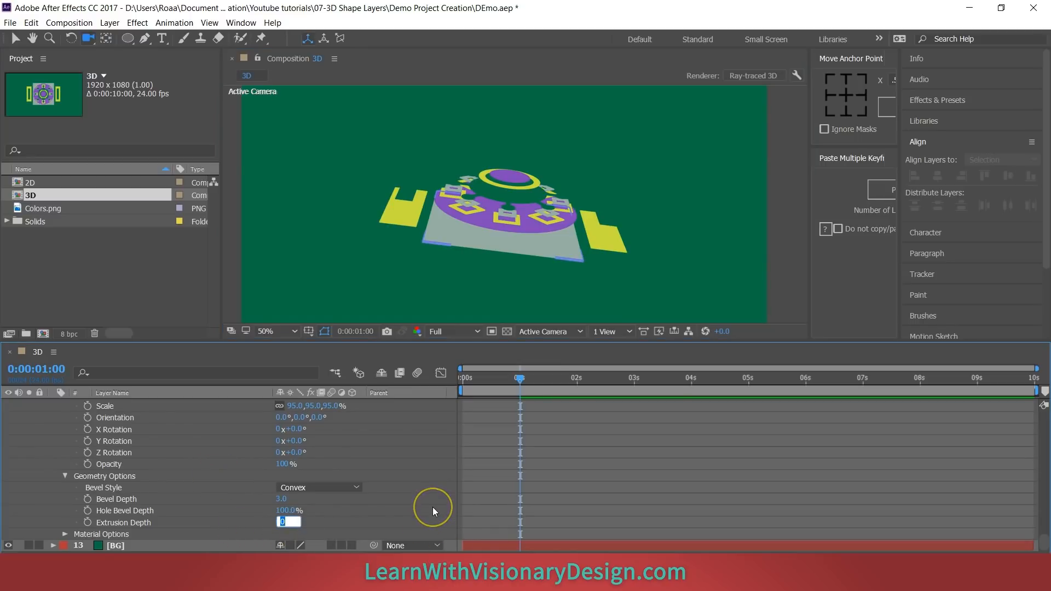
pyautogui.scroll(3, 432, 507)
pyautogui.click(386, 502)
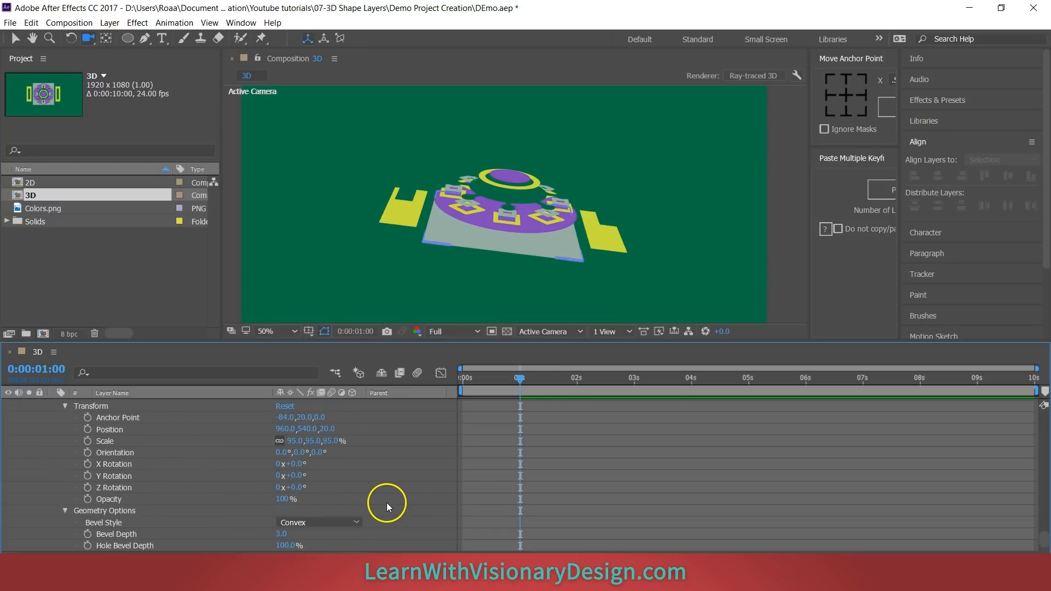
pyautogui.scroll(-5, 387, 501)
pyautogui.scroll(-3, 389, 500)
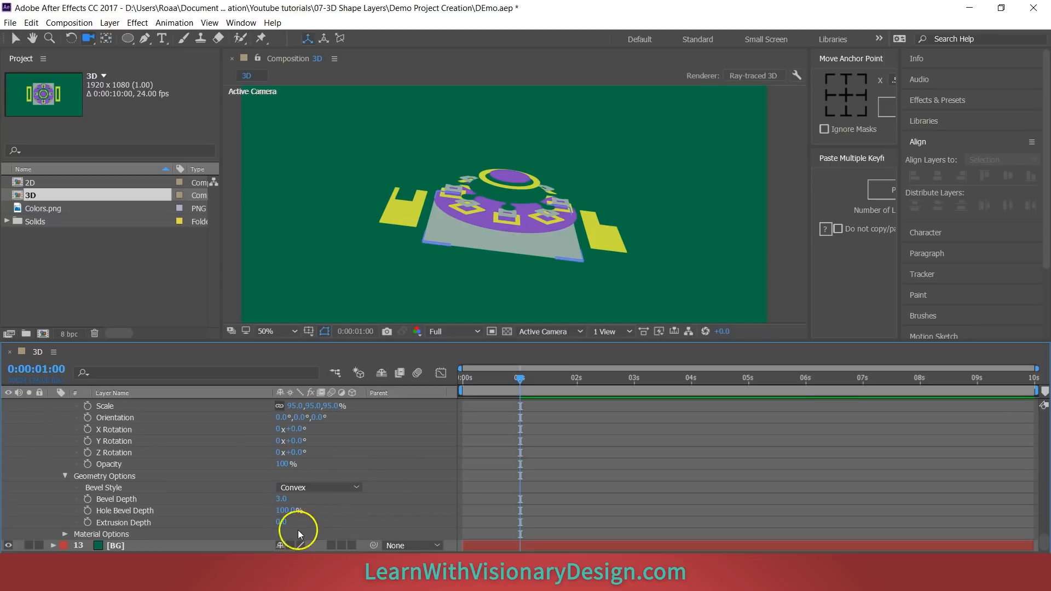
pyautogui.click(282, 523)
pyautogui.write('30')
pyautogui.press('Return')
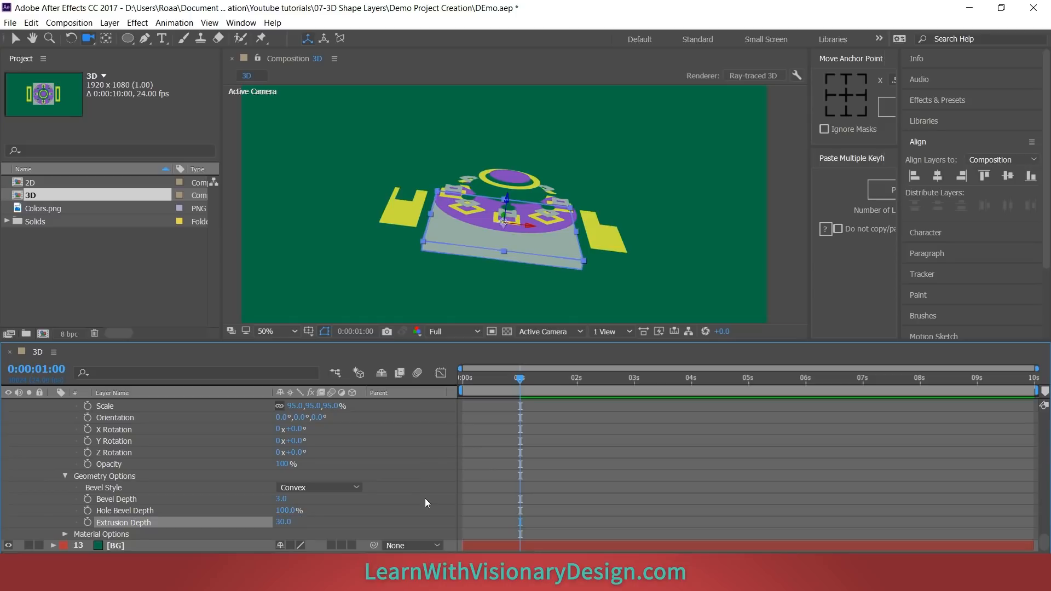
pyautogui.click(266, 516)
pyautogui.moveTo(470, 253)
pyautogui.mouseDown()
pyautogui.moveTo(467, 235)
pyautogui.moveTo(476, 242)
pyautogui.mouseUp()
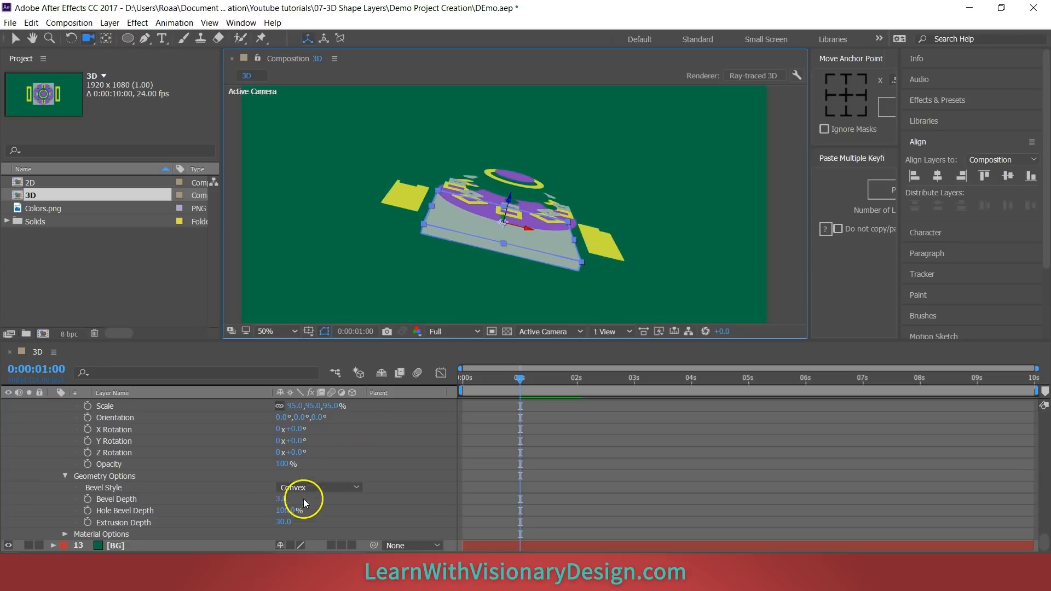
# Step: Try a much larger Extrusion Depth on the Grey Square and set it back to 30
pyautogui.moveTo(281, 525)
pyautogui.mouseDown()
pyautogui.moveTo(326, 526)
pyautogui.moveTo(287, 521)
pyautogui.moveTo(371, 509)
pyautogui.moveTo(267, 501)
pyautogui.moveTo(287, 492)
pyautogui.moveTo(298, 504)
pyautogui.moveTo(282, 523)
pyautogui.mouseUp()
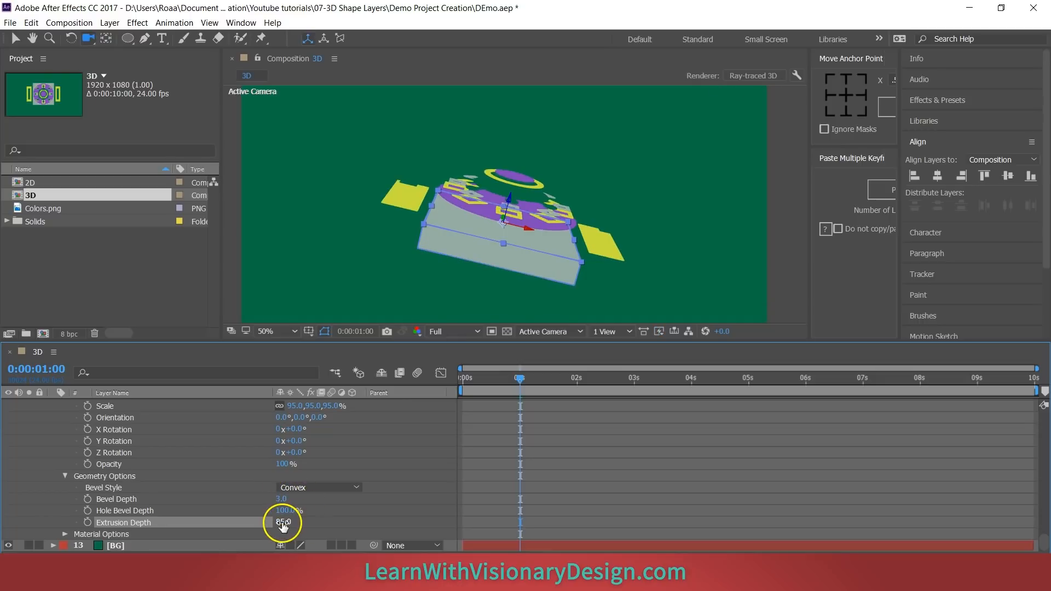
pyautogui.write('30')
pyautogui.press('Return')
# Step: Set the Extrusion Depth of the Yellow Side Rectangles to 50
pyautogui.scroll(5, 374, 501)
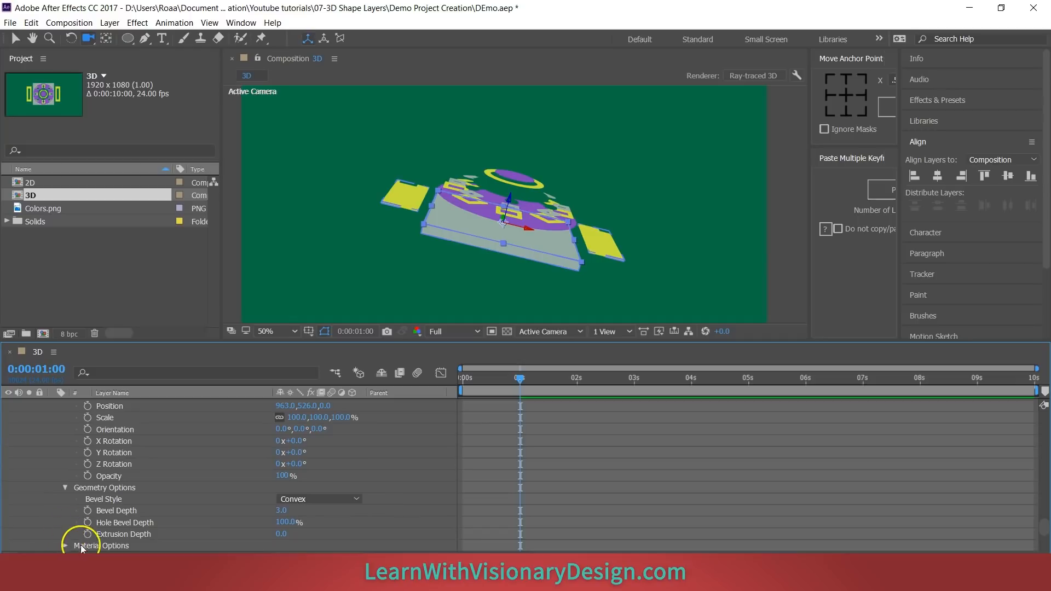
pyautogui.click(281, 534)
pyautogui.write('50')
pyautogui.press('Return')
# Step: Set the Extrusion Depth of the Green Side Rectangles to 40
pyautogui.scroll(1, 346, 546)
pyautogui.click(363, 502)
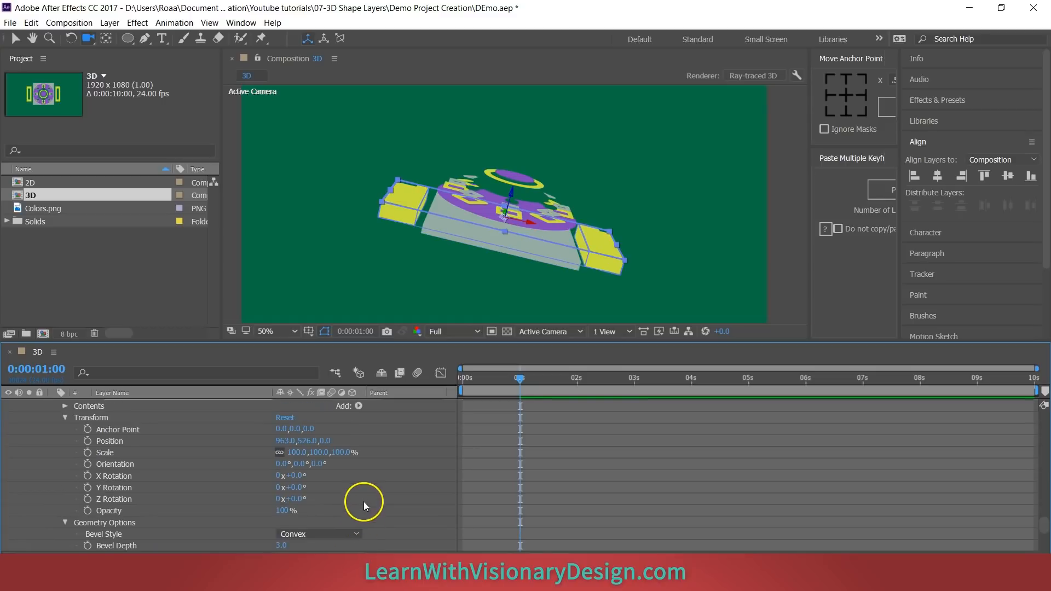
pyautogui.scroll(-5, 329, 470)
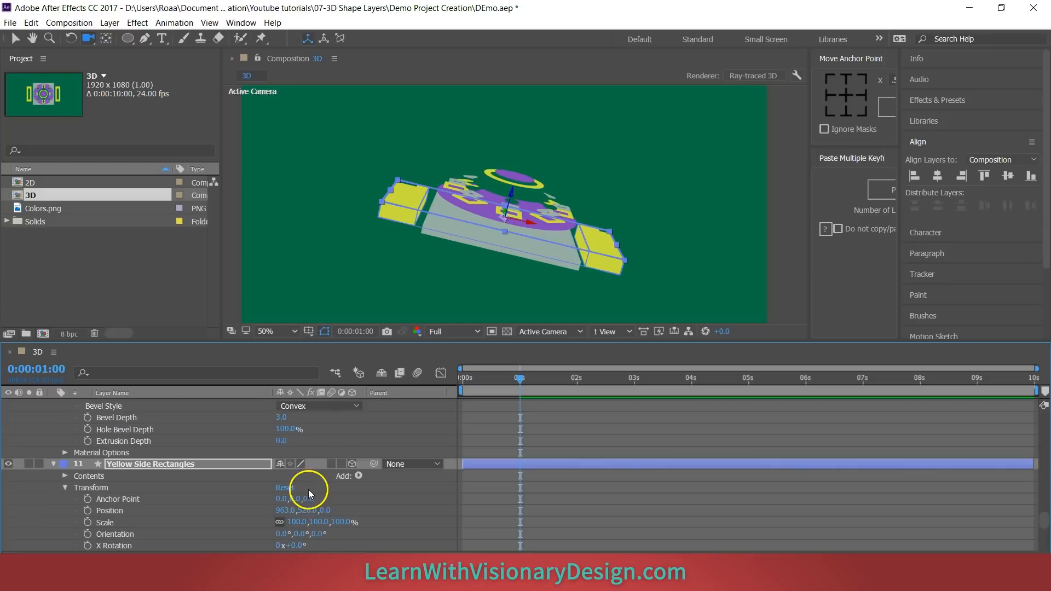
pyautogui.scroll(3, 307, 491)
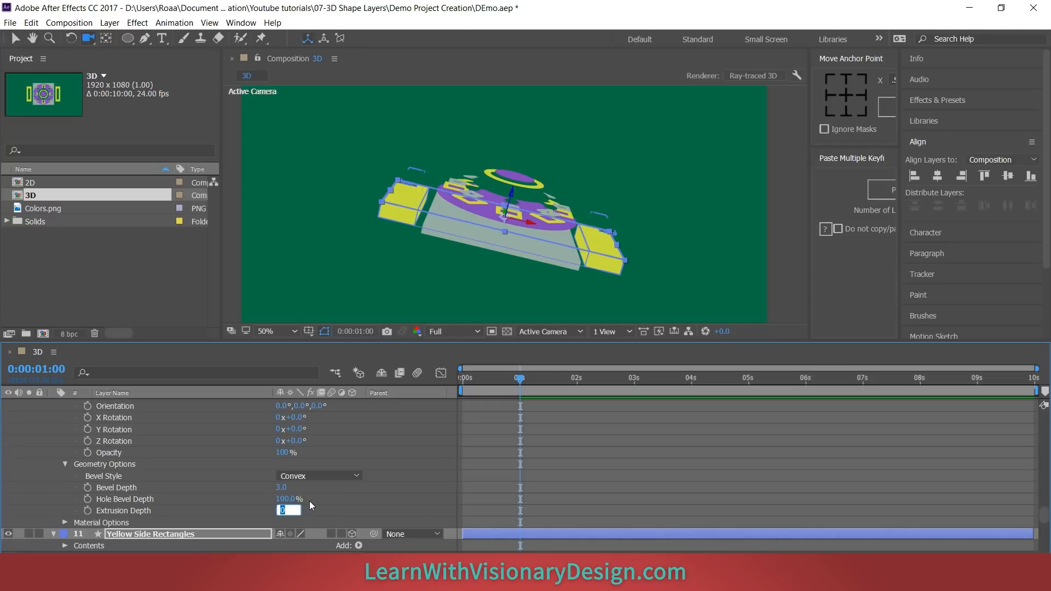
pyautogui.write('40')
pyautogui.press('Return')
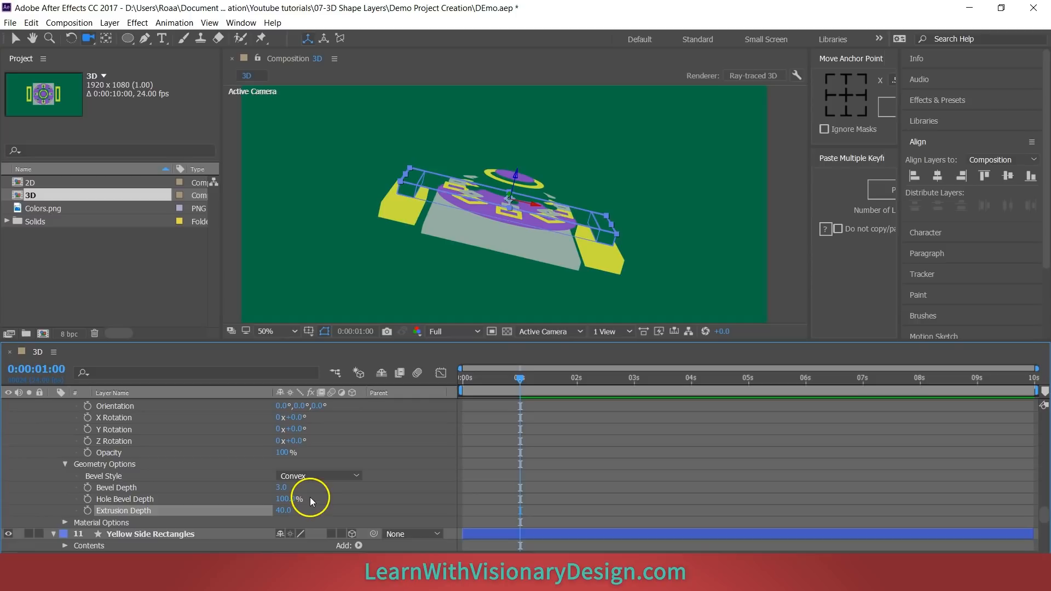
# Step: Expand the Geometry Options of the large Purple Circle (layer 9) and set its Extrusion Depth to 40
pyautogui.scroll(6, 407, 501)
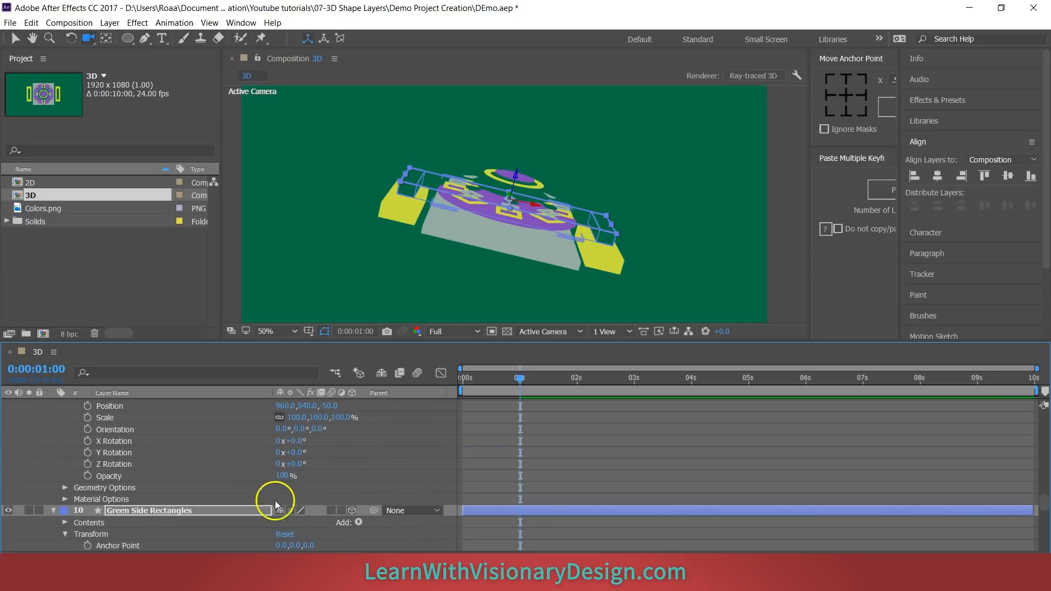
pyautogui.click(66, 488)
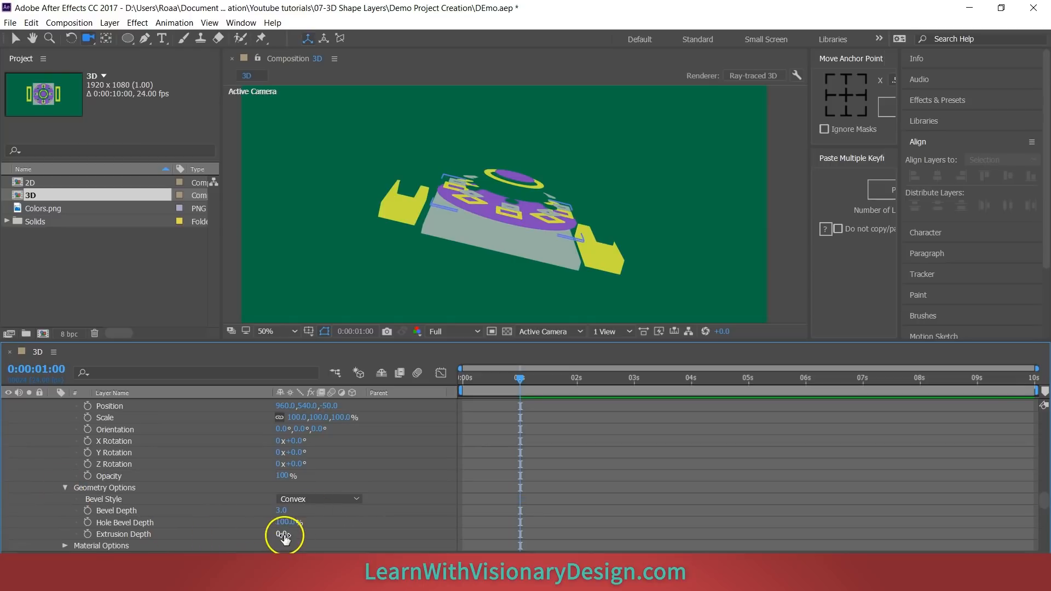
pyautogui.click(281, 534)
pyautogui.write('40')
pyautogui.press('Return')
# Step: Expand the Geometry Options of the Yellow Squares layer and set its Extrusion Depth to 20
pyautogui.scroll(8, 406, 498)
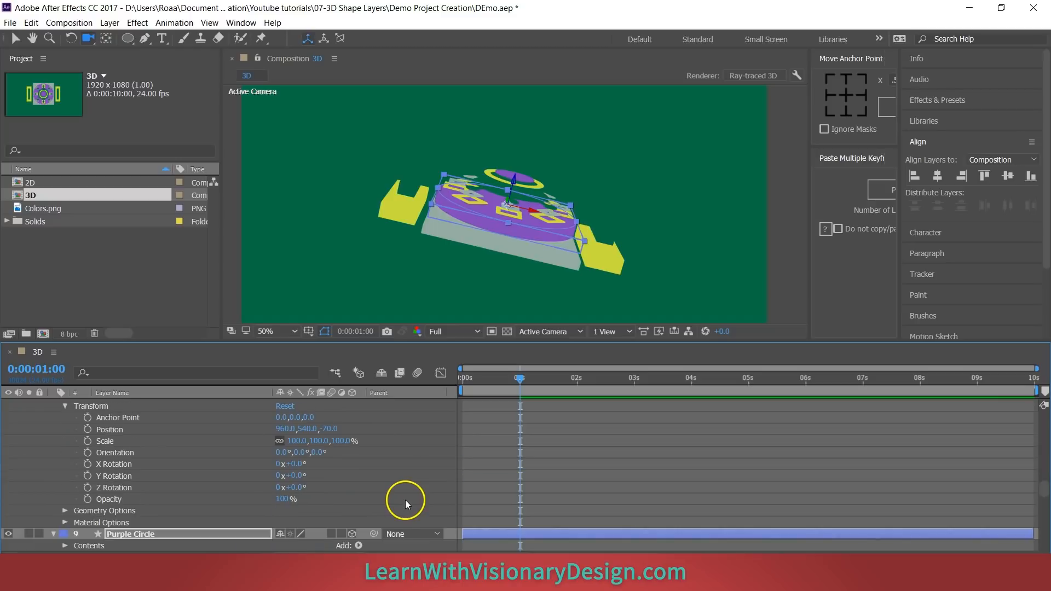
pyautogui.click(65, 510)
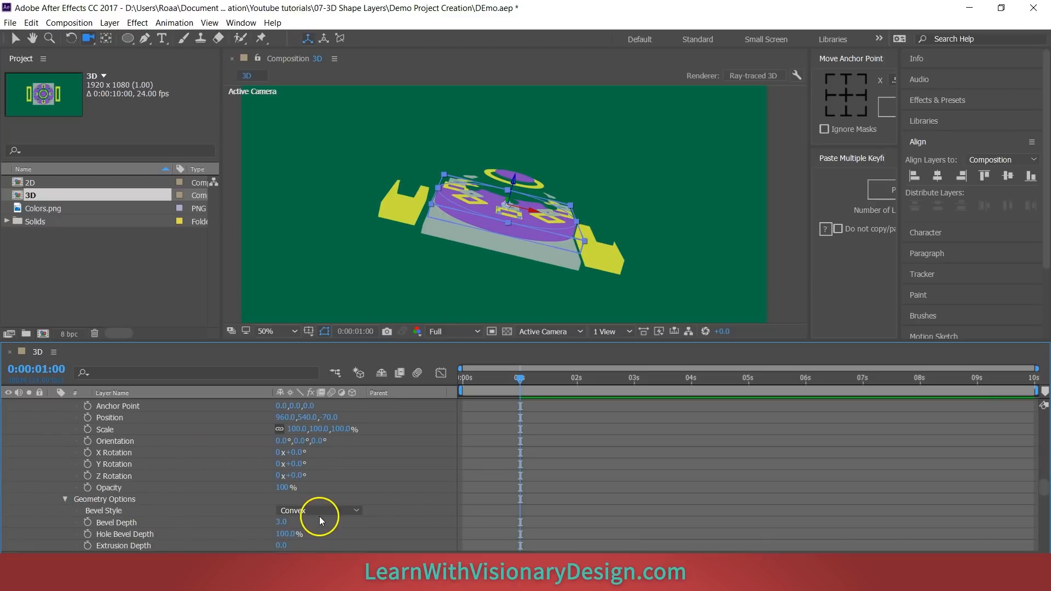
pyautogui.scroll(-2, 323, 517)
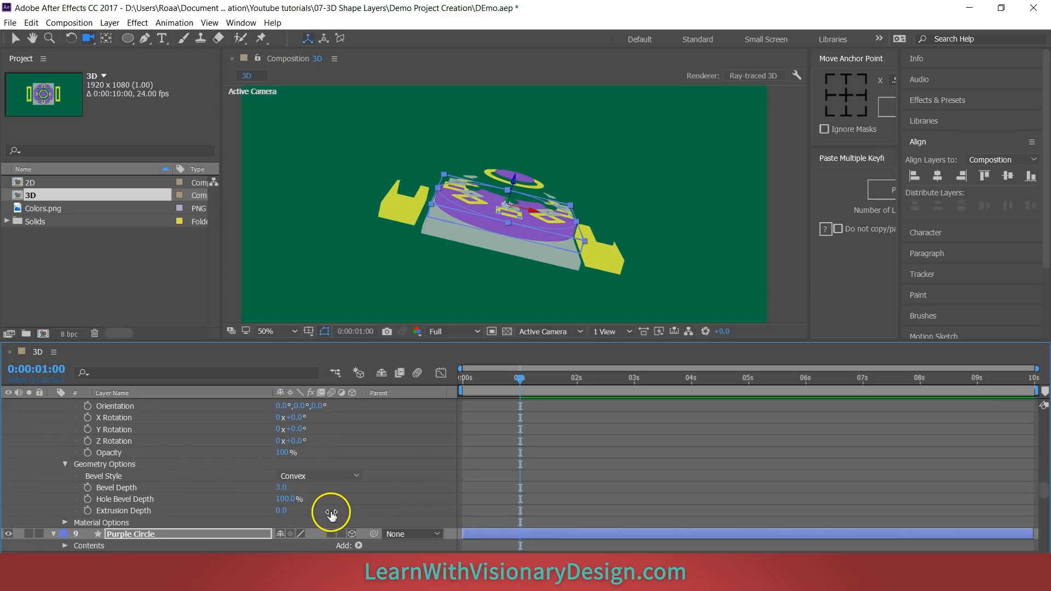
pyautogui.click(283, 511)
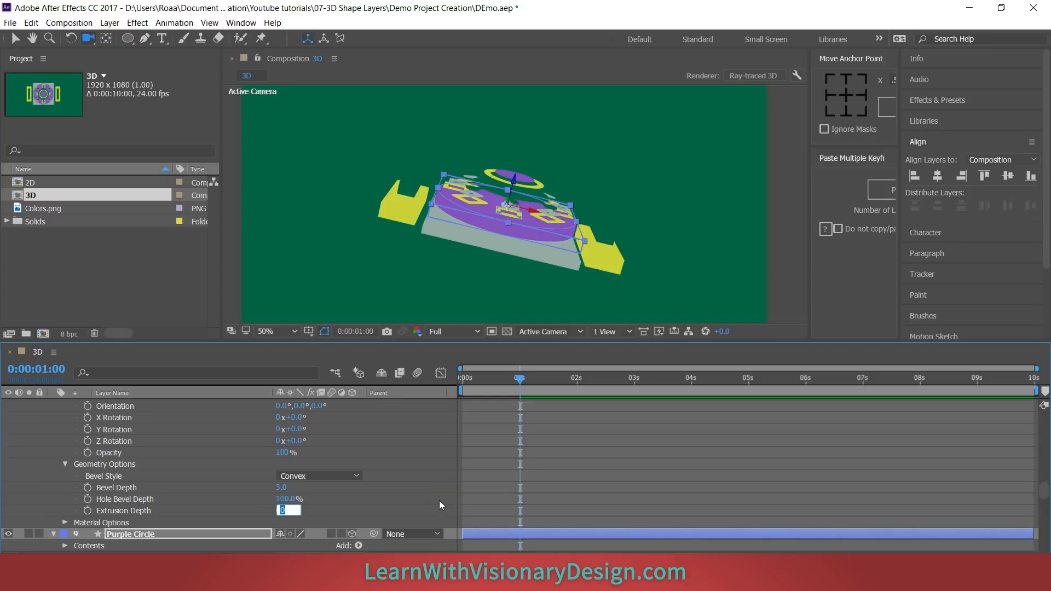
pyautogui.write('20')
pyautogui.press('Return')
# Step: Expand the Geometry Options of the Grey Squares layer and extrude its shapes by changing the Extrusion Depth
pyautogui.scroll(3, 439, 500)
pyautogui.scroll(3, 440, 500)
pyautogui.click(24, 448)
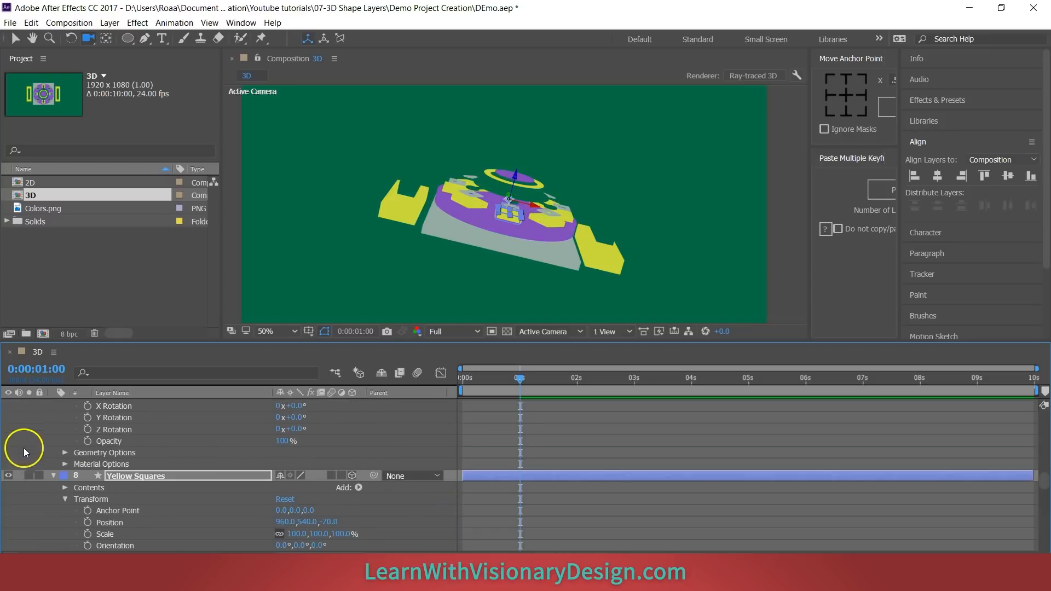
pyautogui.click(66, 452)
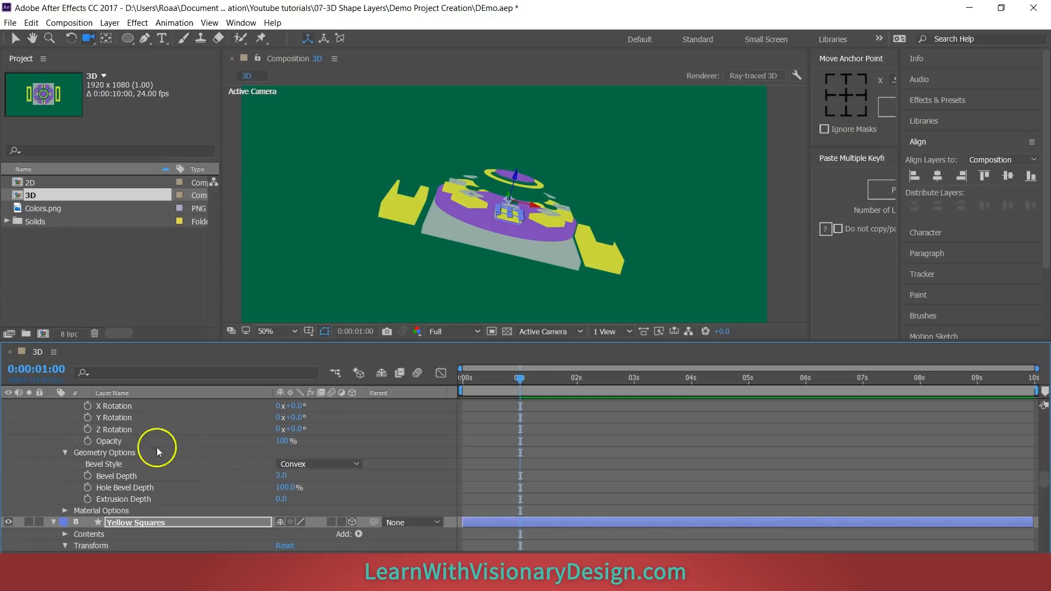
pyautogui.click(284, 499)
pyautogui.press('Return')
# Step: Expand the Geometry Options of the Green Circle layer and enter a new Extrusion Depth for it
pyautogui.scroll(2, 325, 465)
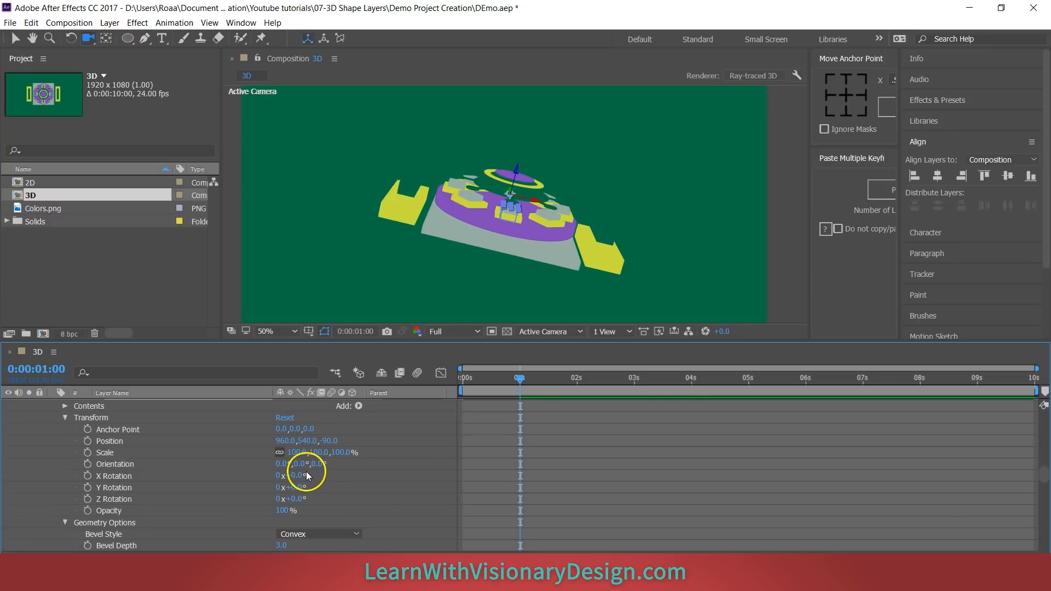
pyautogui.scroll(1, 307, 471)
pyautogui.scroll(2, 309, 470)
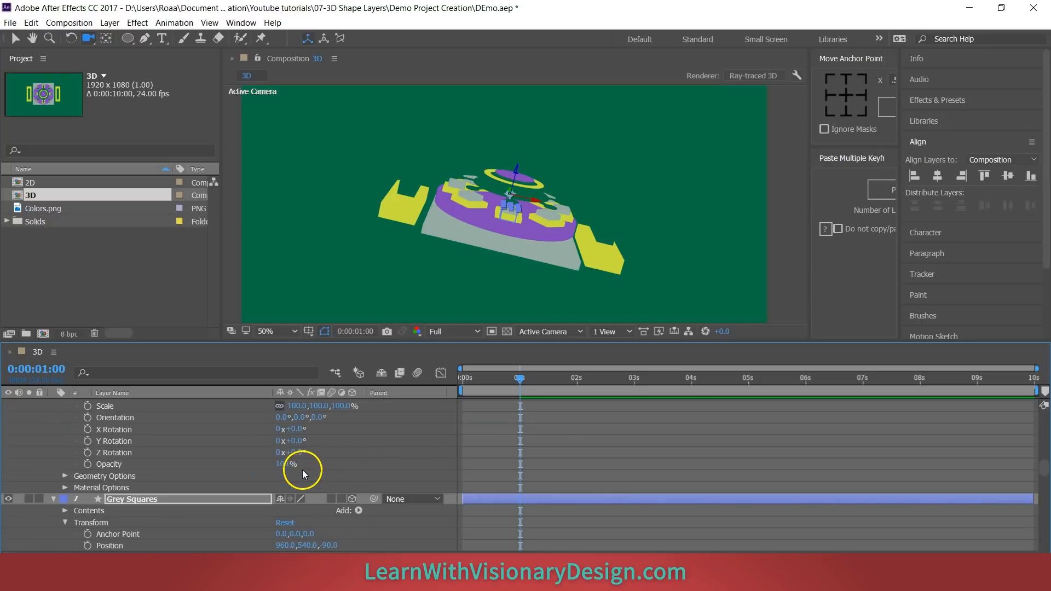
pyautogui.click(65, 476)
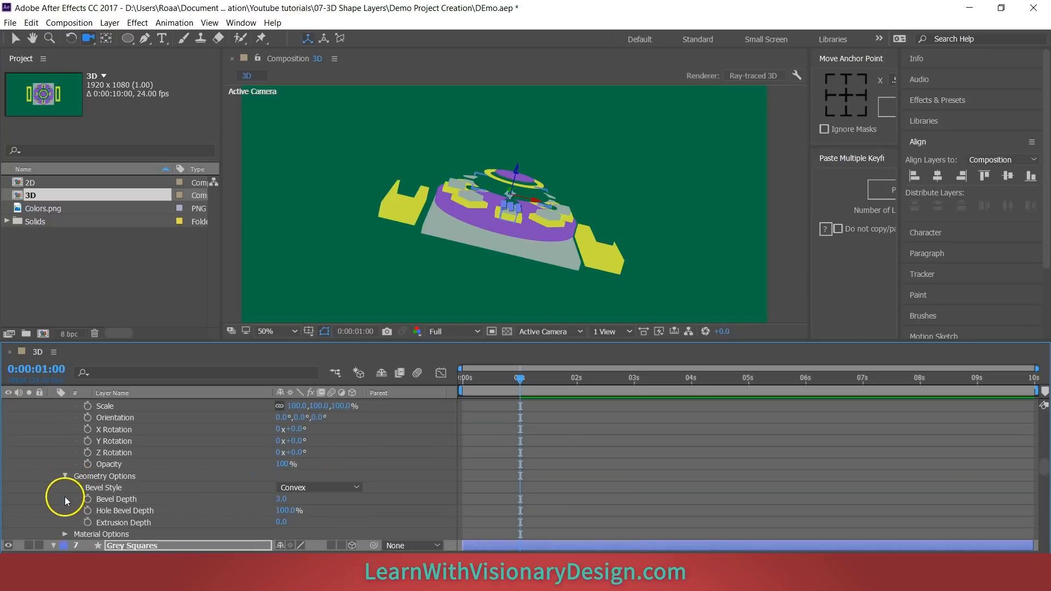
pyautogui.click(282, 522)
pyautogui.press('Return')
# Step: Expand the Geometry Options of the Green Small Circles layer and set its Extrusion Depth to 20
pyautogui.scroll(5, 392, 471)
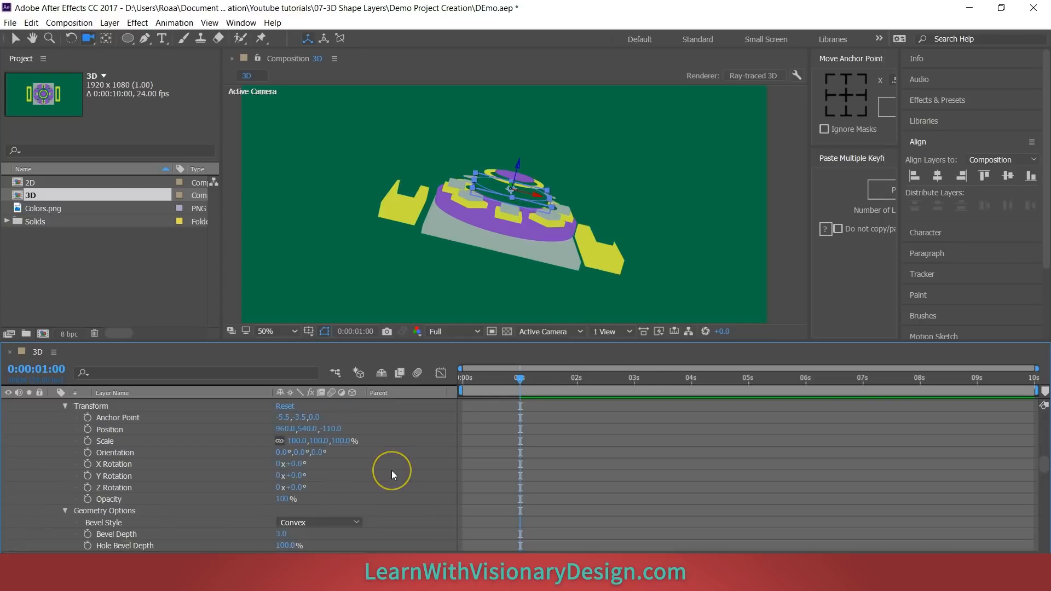
pyautogui.click(64, 476)
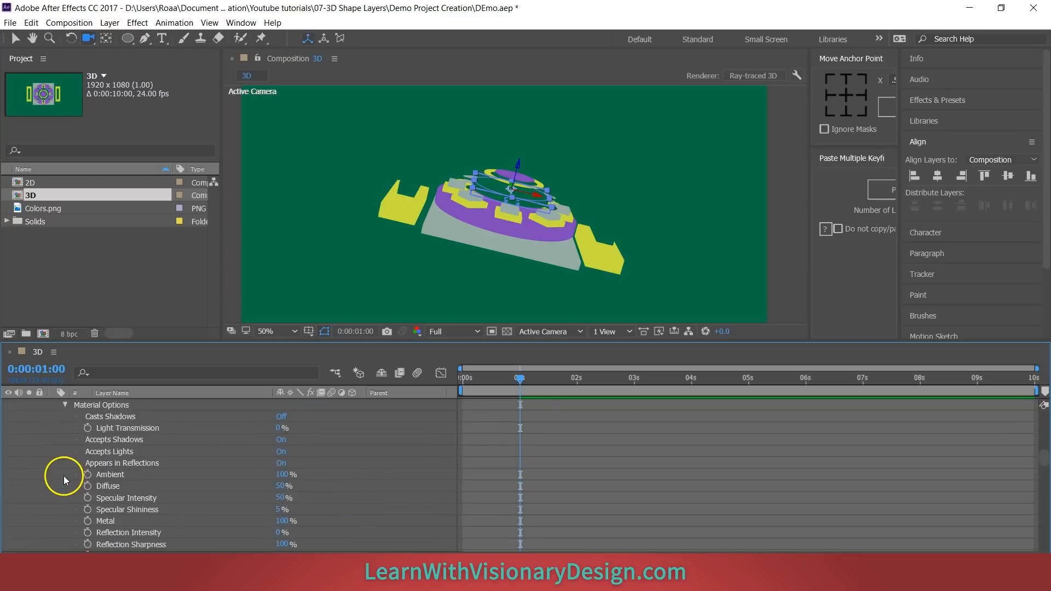
pyautogui.click(64, 474)
pyautogui.click(65, 464)
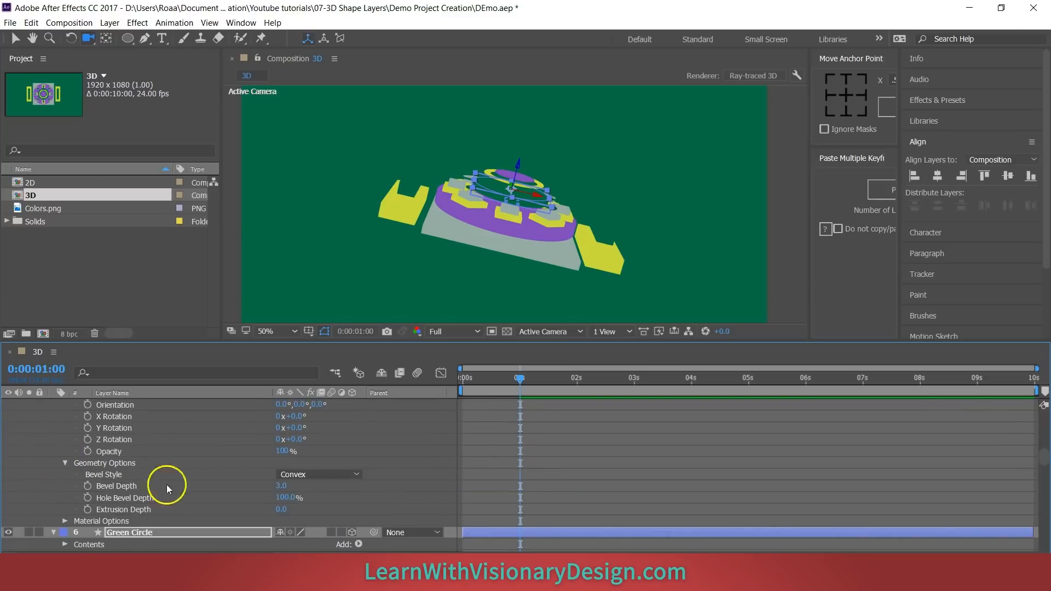
pyautogui.click(285, 507)
pyautogui.write('20')
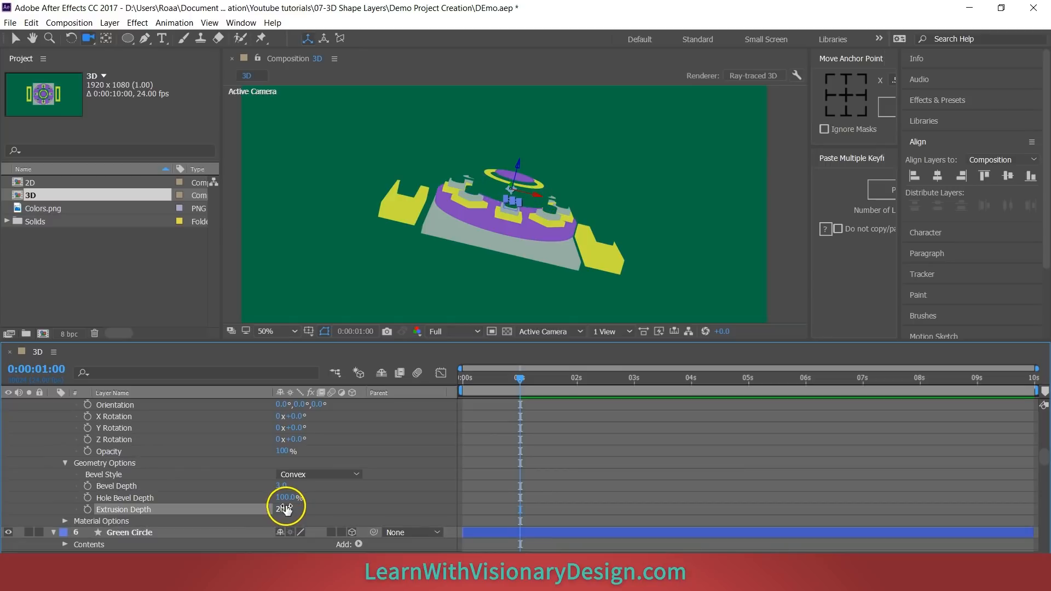
pyautogui.press('Return')
# Step: Expand the Geometry Options of the Green Connecting lines layer and set its Extrusion Depth to 20
pyautogui.scroll(1, 377, 485)
pyautogui.scroll(5, 377, 482)
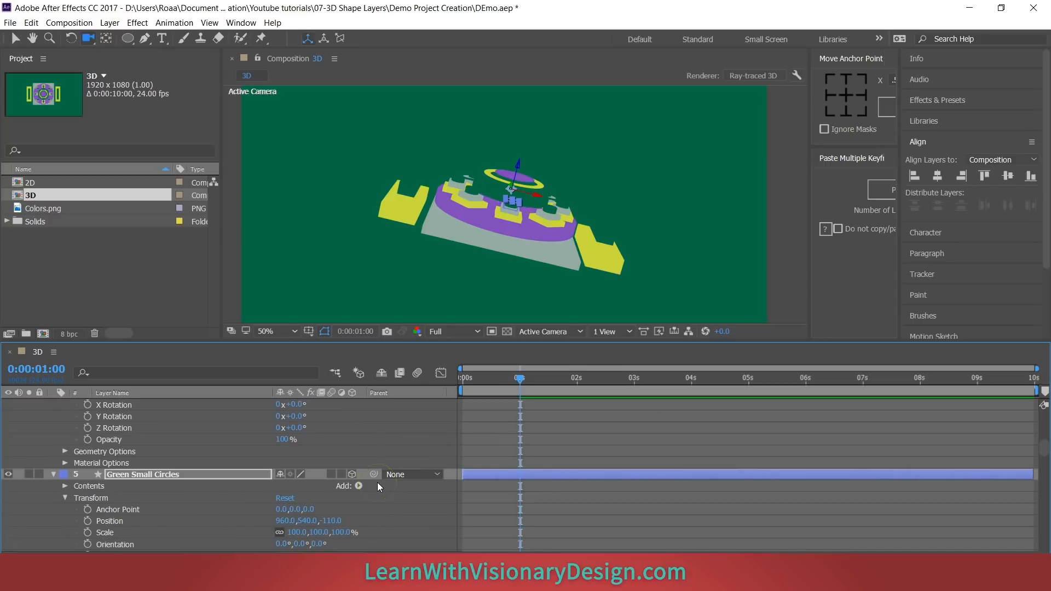
pyautogui.click(64, 521)
pyautogui.scroll(-1, 172, 532)
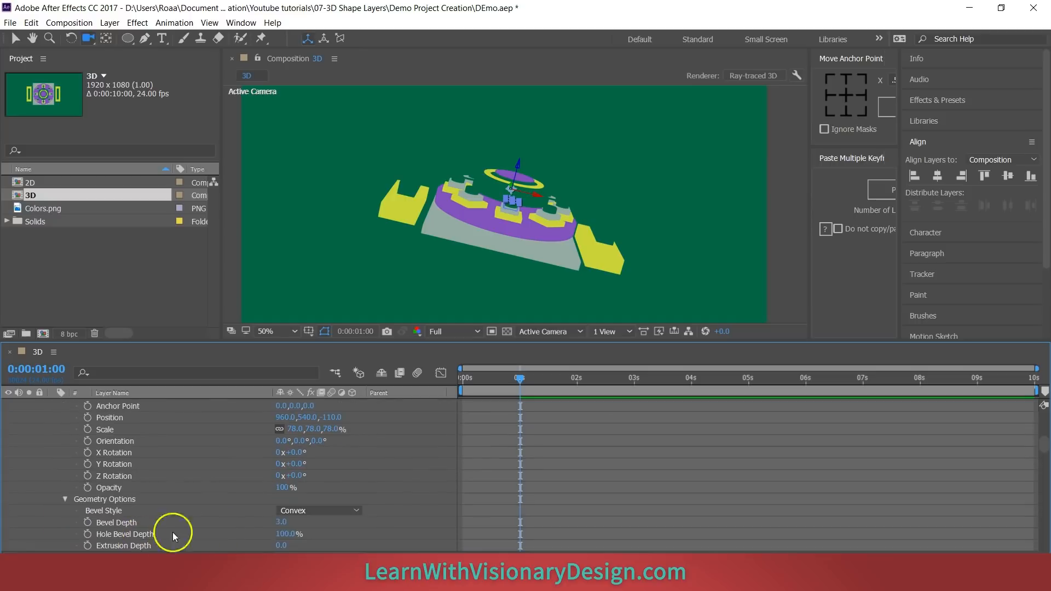
pyautogui.scroll(-1, 318, 540)
pyautogui.click(280, 511)
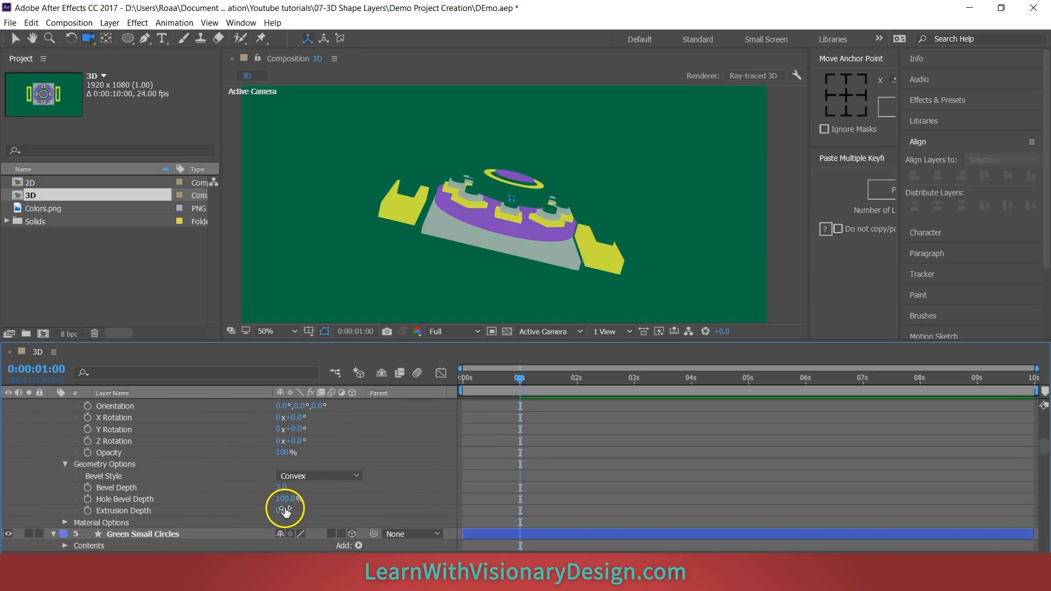
pyautogui.write('20')
pyautogui.press('Return')
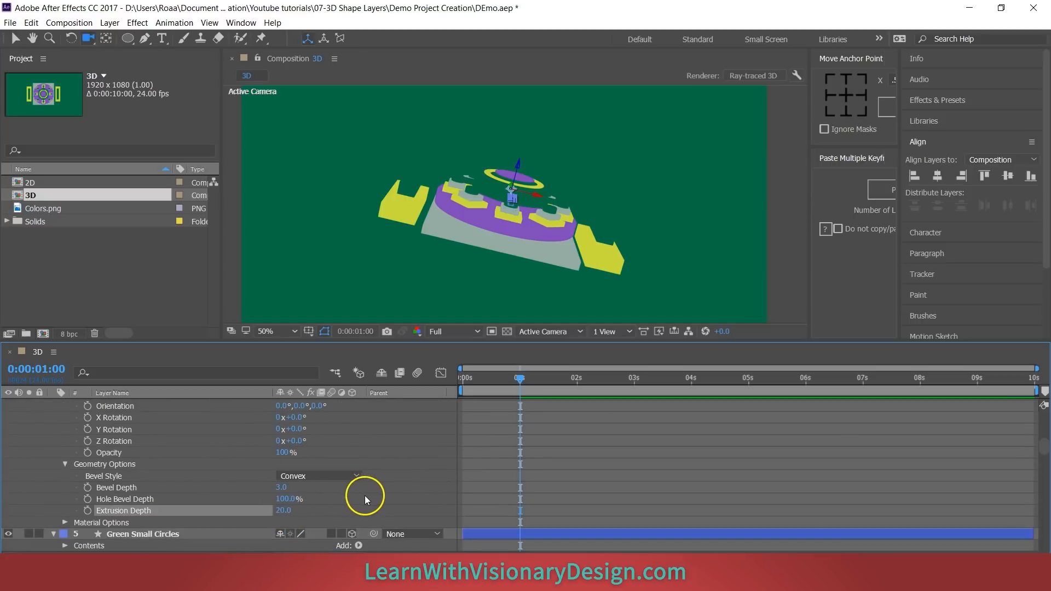
# Step: Expand the Geometry Options of the Yellow Outline Circle layer and increase its Extrusion Depth
pyautogui.scroll(4, 368, 498)
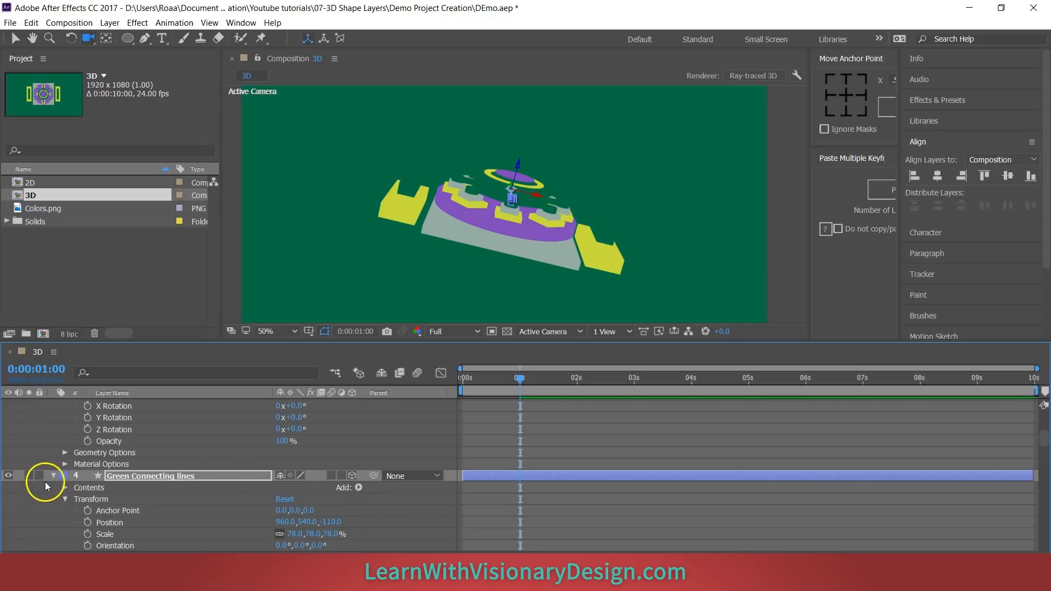
pyautogui.click(65, 452)
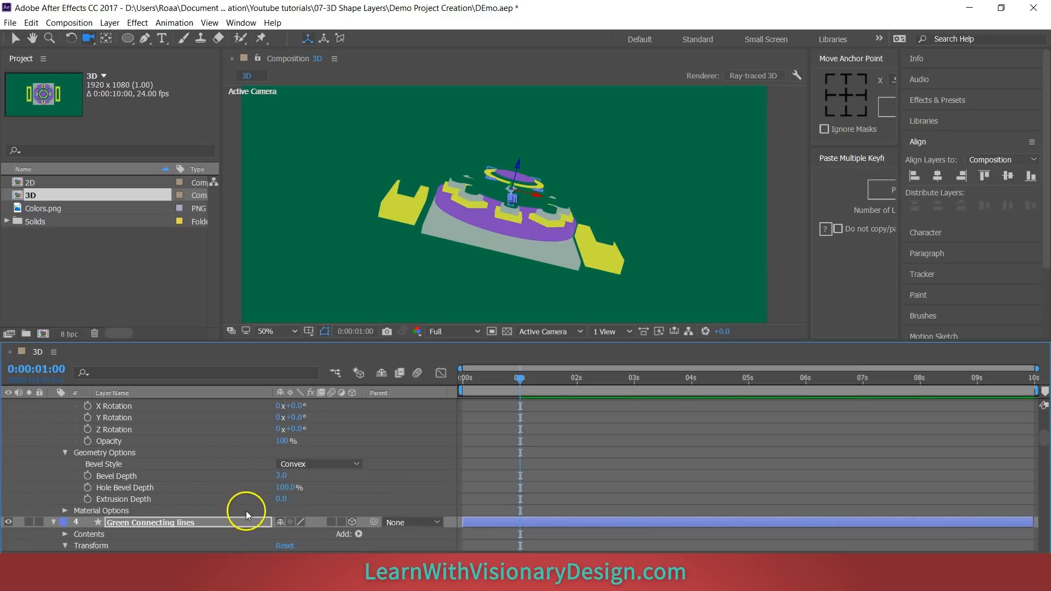
pyautogui.click(282, 500)
pyautogui.click(270, 486)
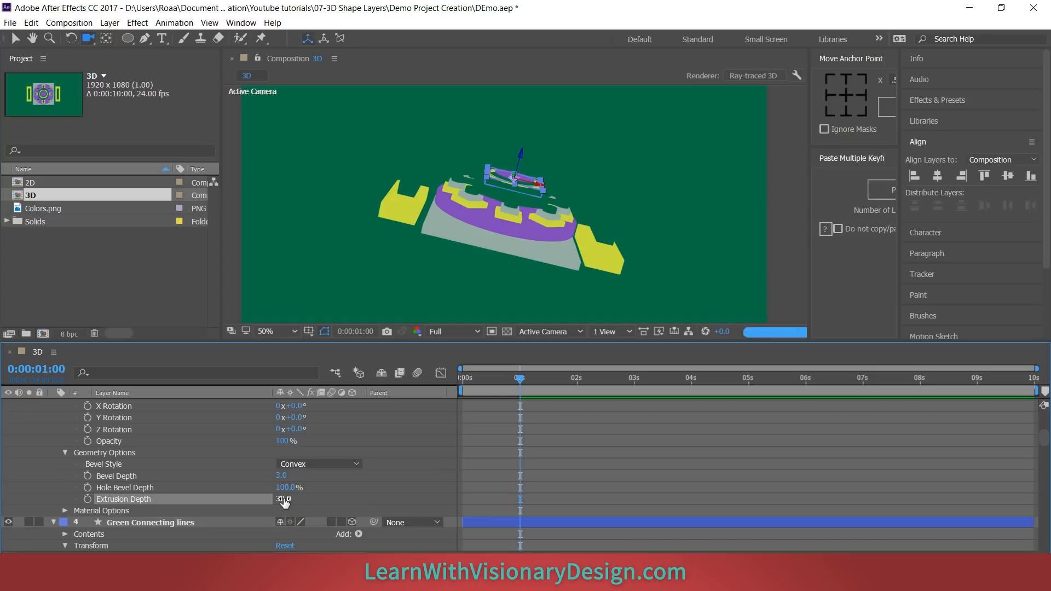
pyautogui.scroll(6, 340, 507)
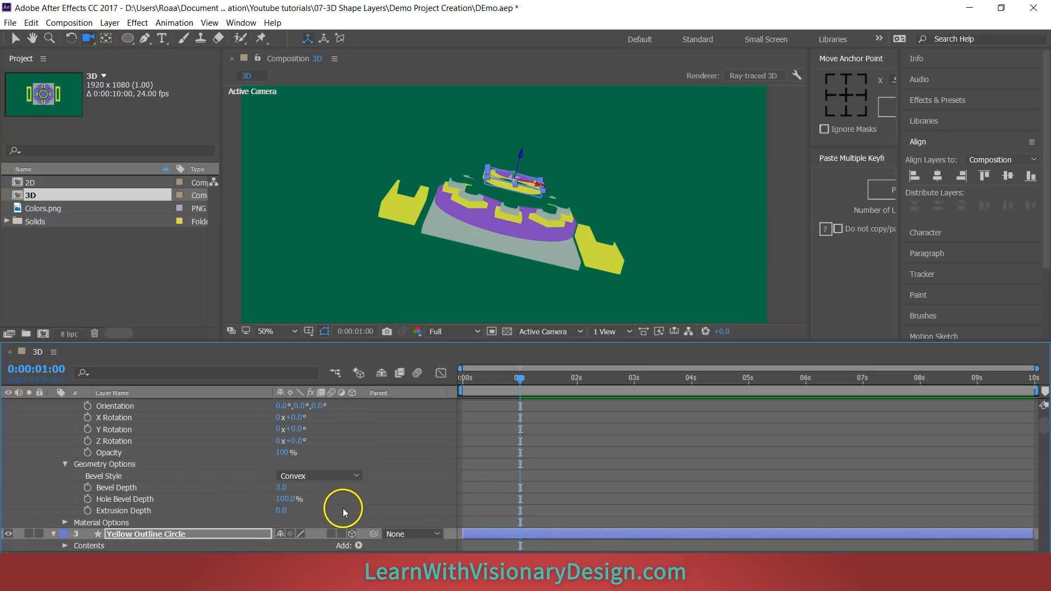
# Step: Set the Extrusion Depth of the topmost Purple Circle layer to 50
pyautogui.click(282, 510)
pyautogui.click(380, 489)
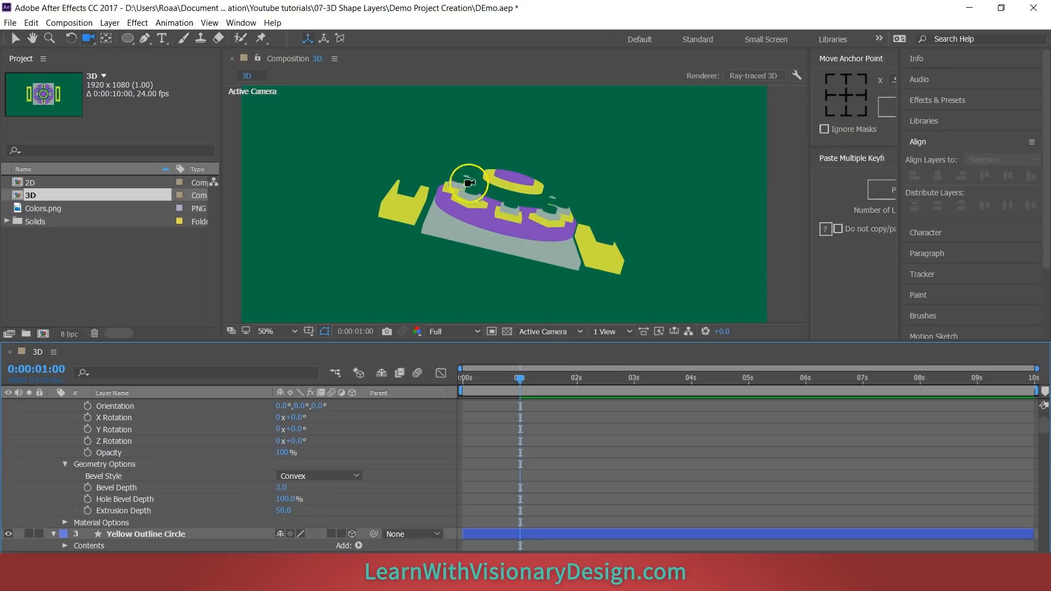
pyautogui.moveTo(417, 195); pyautogui.dragTo(459, 240)
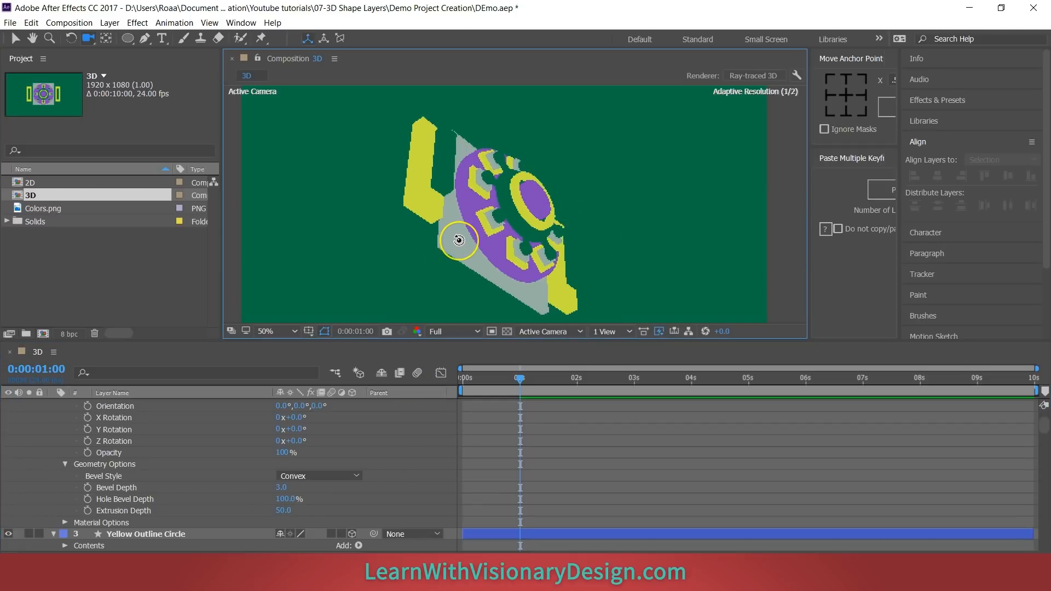
# Step: Examine the Position and Geometry Options of the stacked shape layers, comparing their Z positions and extrusion depths against the model
pyautogui.scroll(4, 375, 463)
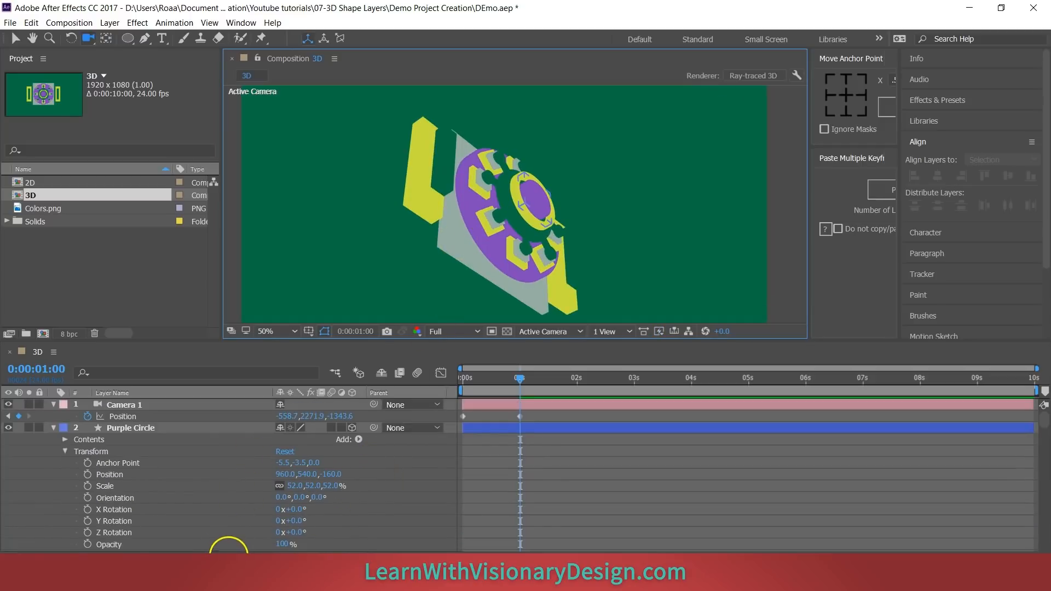
pyautogui.scroll(-15, 392, 503)
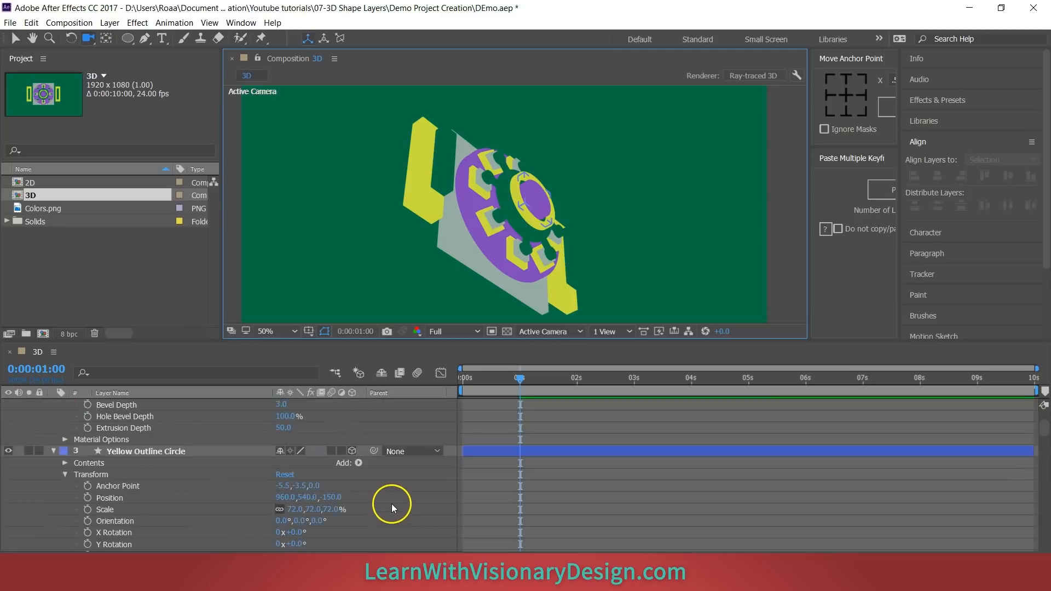
pyautogui.scroll(-10, 398, 439)
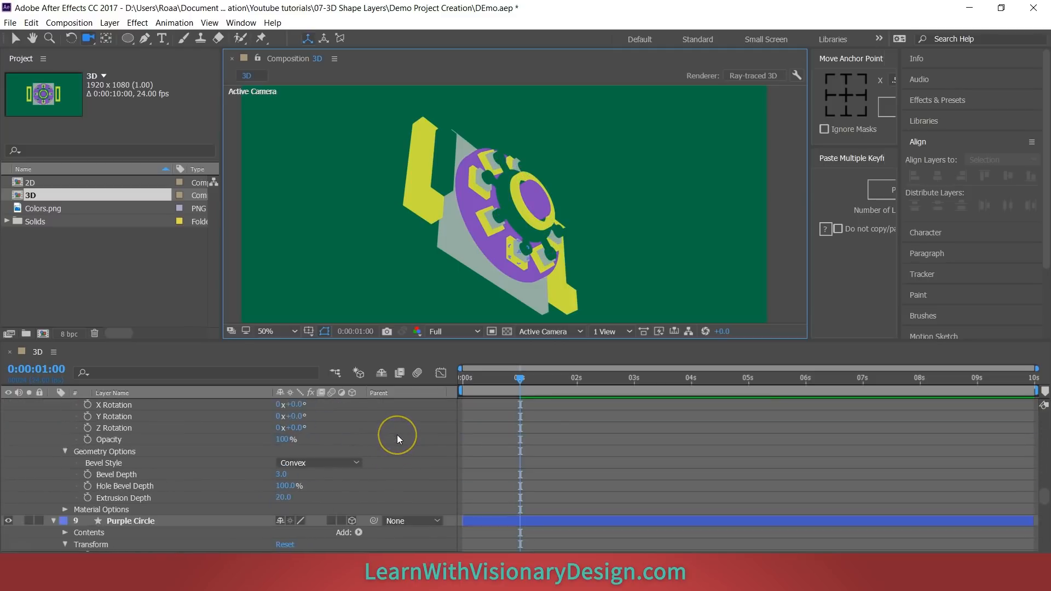
pyautogui.scroll(5, 396, 441)
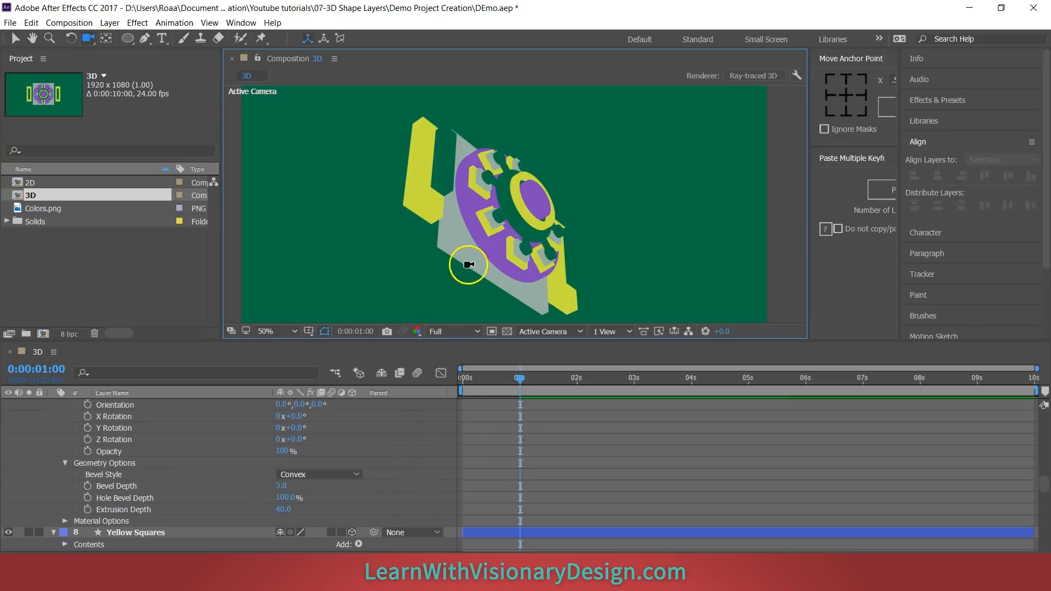
pyautogui.moveTo(469, 260); pyautogui.dragTo(435, 208)
pyautogui.scroll(6, 186, 466)
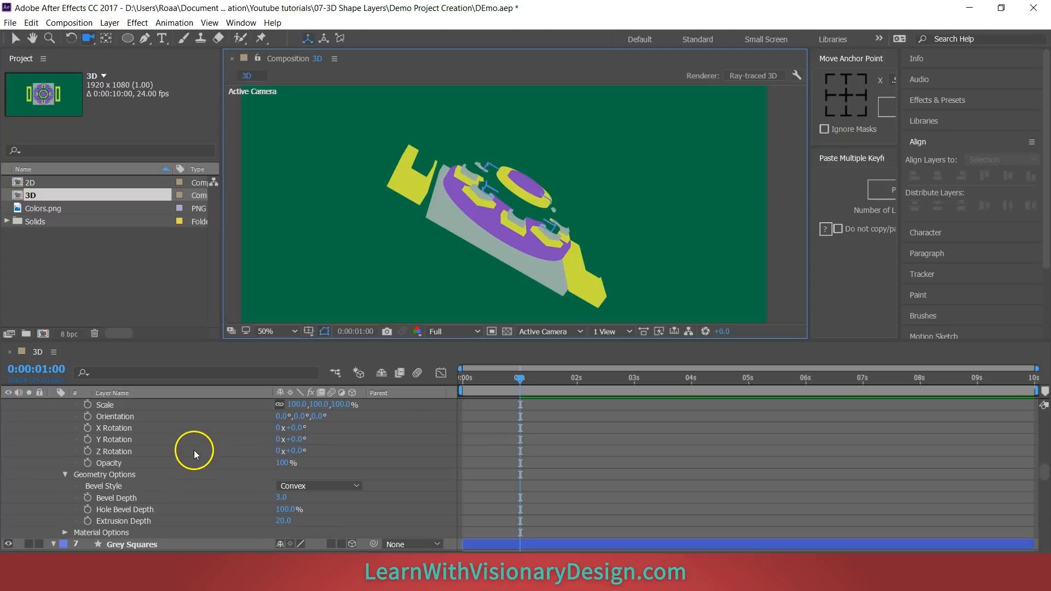
pyautogui.scroll(5, 194, 450)
pyautogui.scroll(-10, 185, 517)
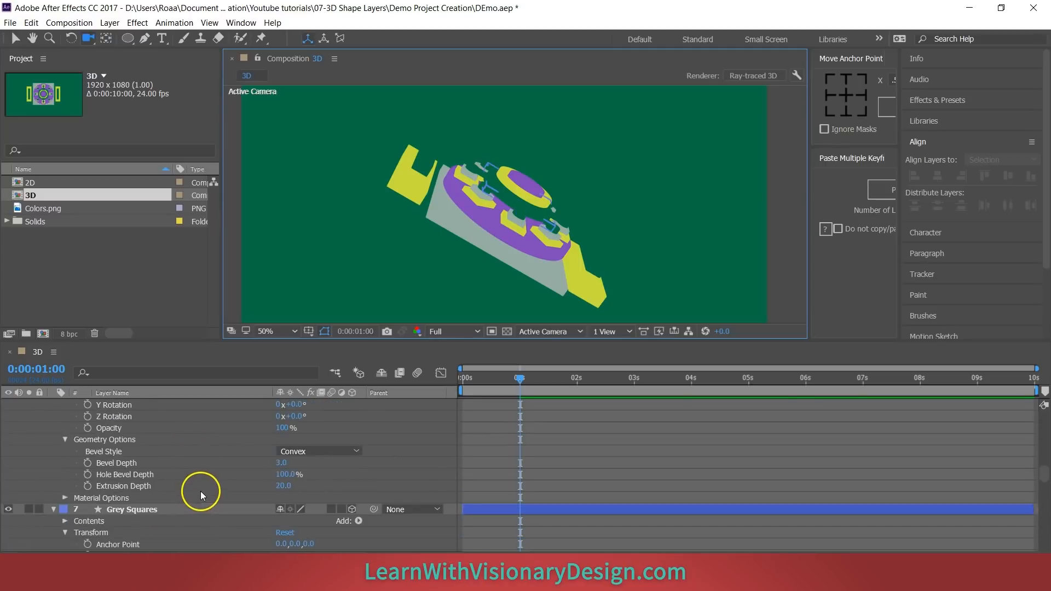
pyautogui.scroll(-4, 202, 489)
pyautogui.scroll(4, 202, 488)
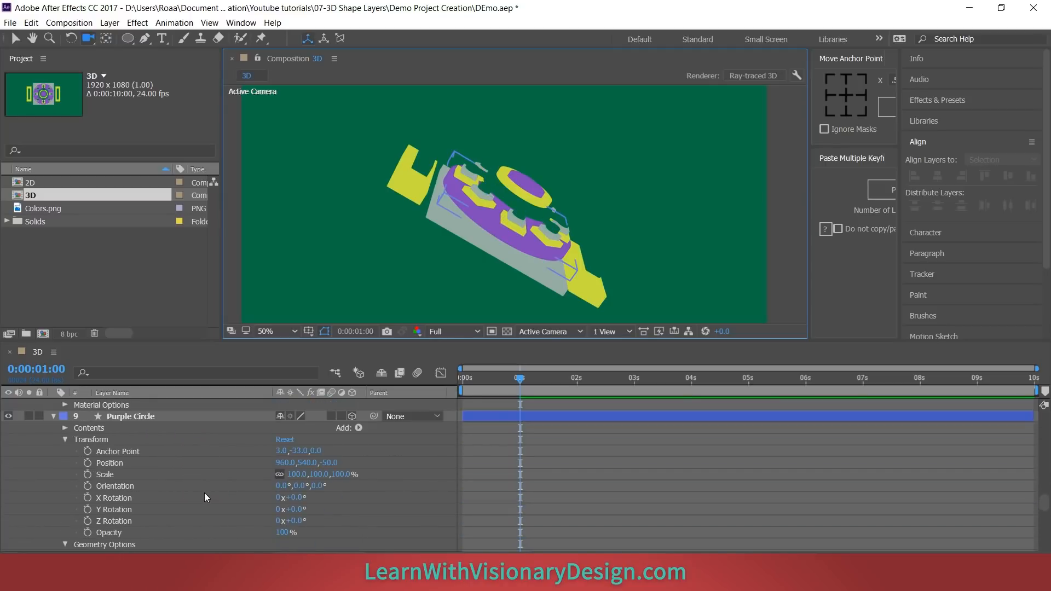
pyautogui.scroll(-3, 205, 493)
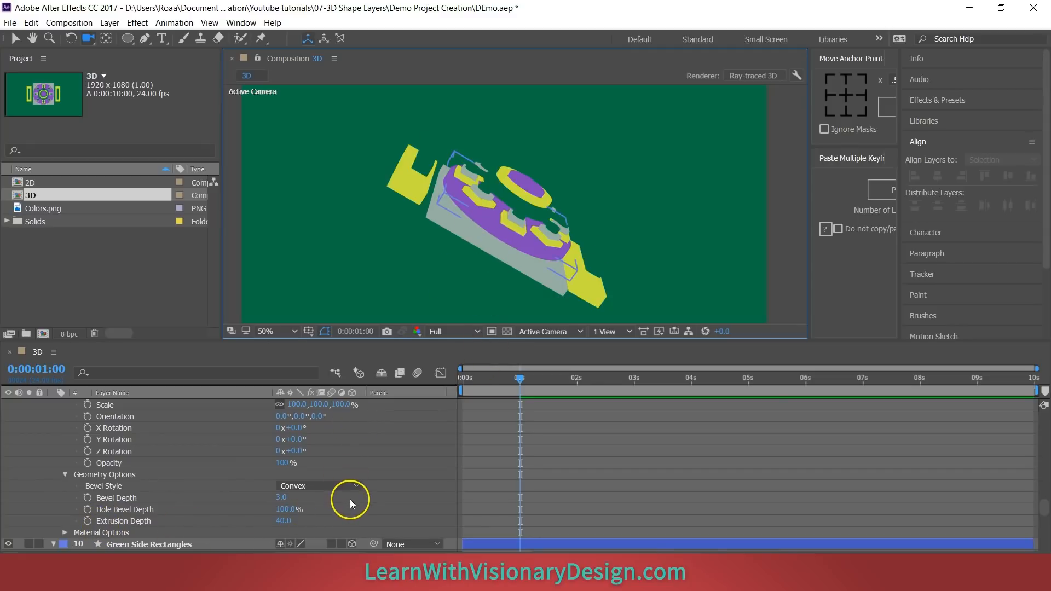
pyautogui.scroll(4, 346, 499)
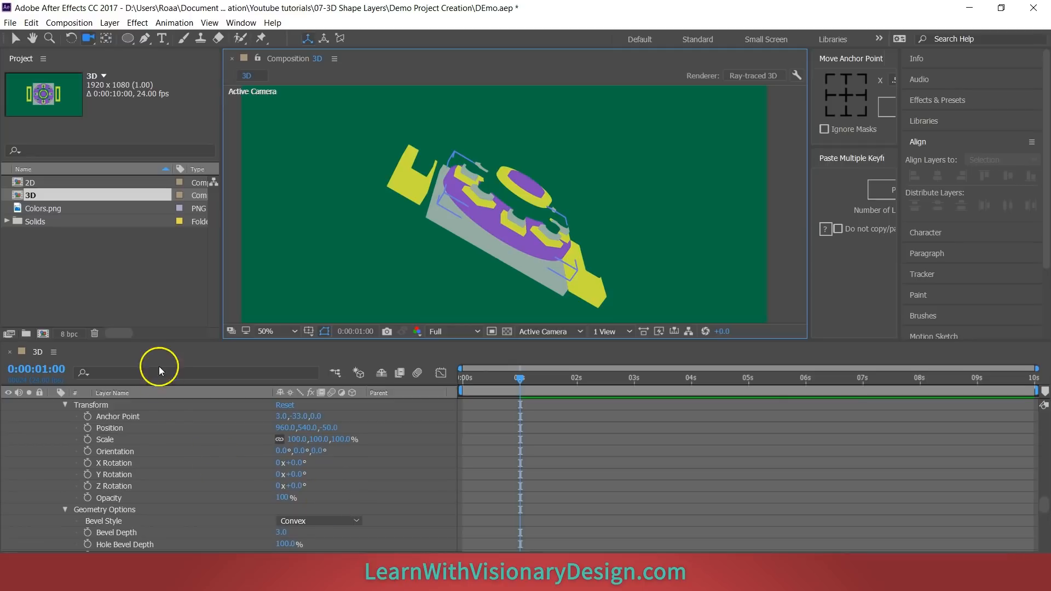
# Step: Collapse the large Purple Circle layer below Yellow Squares so that only its Position property is listed
pyautogui.click(195, 484)
pyautogui.press('p')
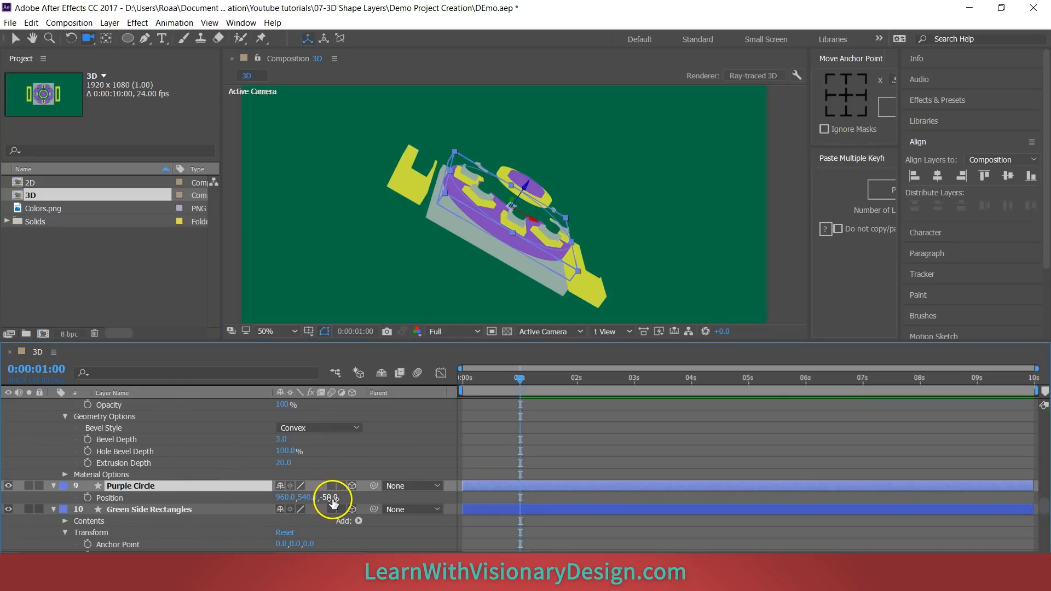
pyautogui.scroll(3, 160, 491)
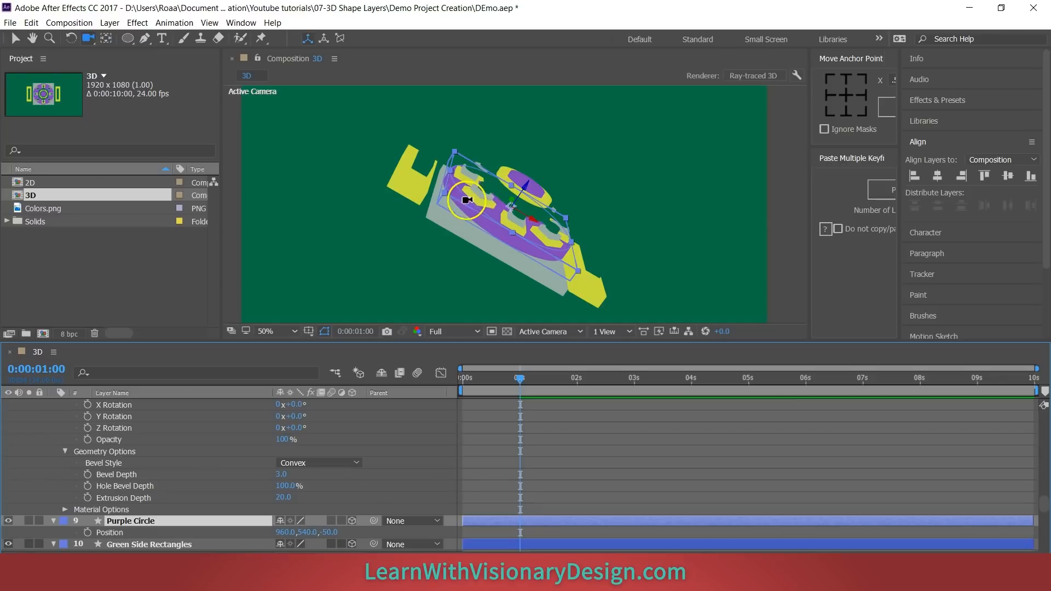
# Step: Examine the extruded layers edge-on at 200% magnification, checking the Purple Circle's spacing against the yellow and grey squares
pyautogui.press('v')
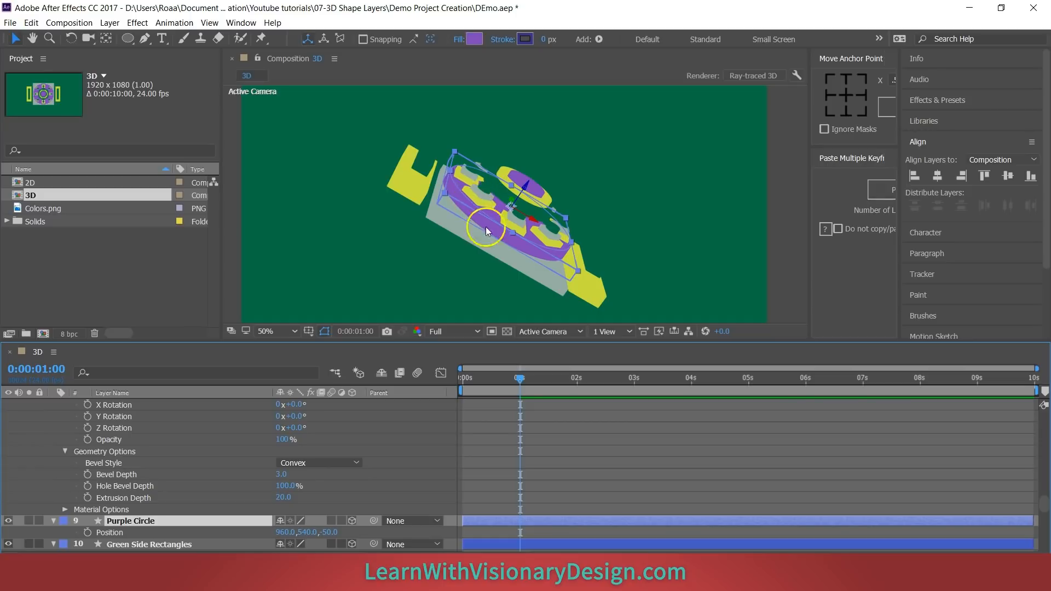
pyautogui.press('c')
pyautogui.moveTo(498, 243); pyautogui.dragTo(491, 227)
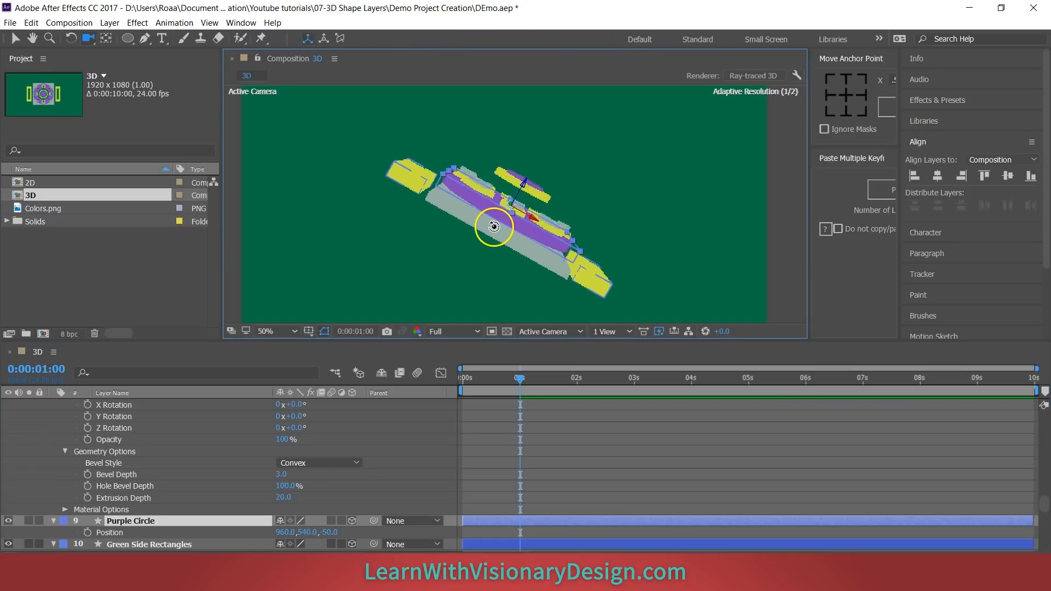
pyautogui.scroll(3, 469, 207)
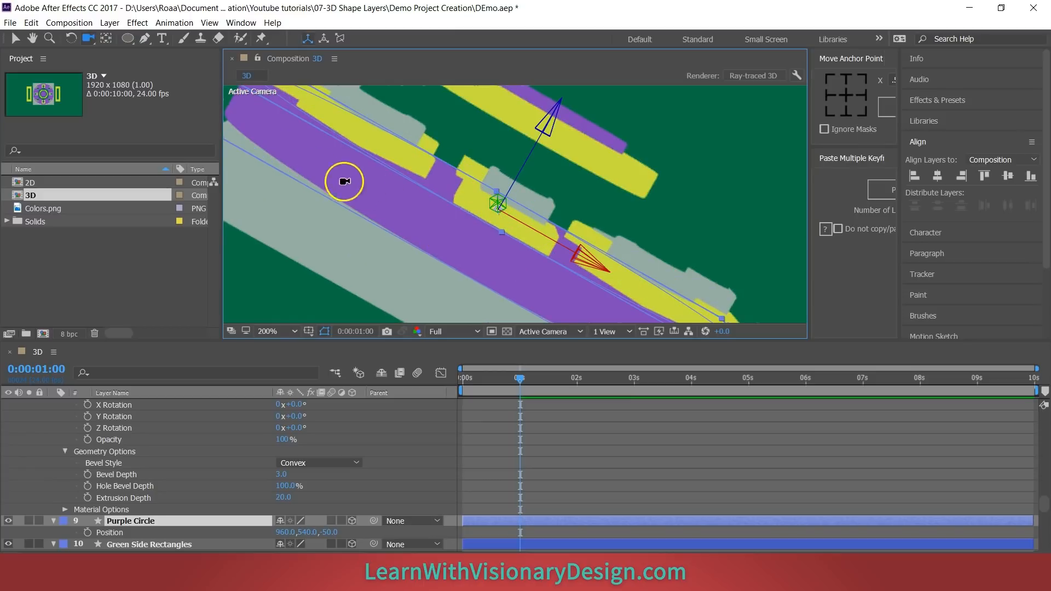
pyautogui.moveTo(345, 176); pyautogui.dragTo(436, 253)
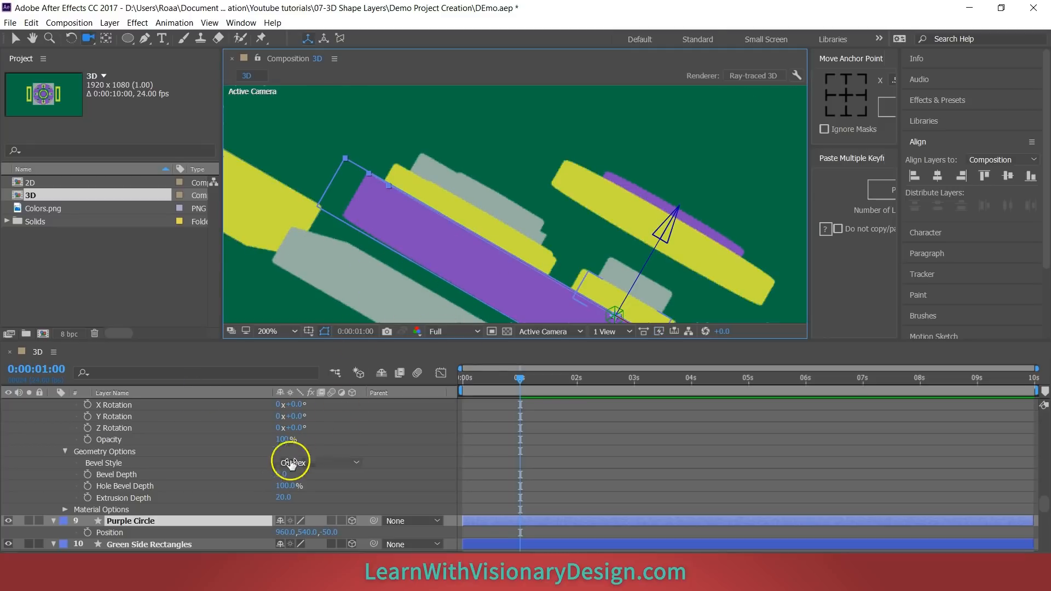
pyautogui.scroll(3, 156, 515)
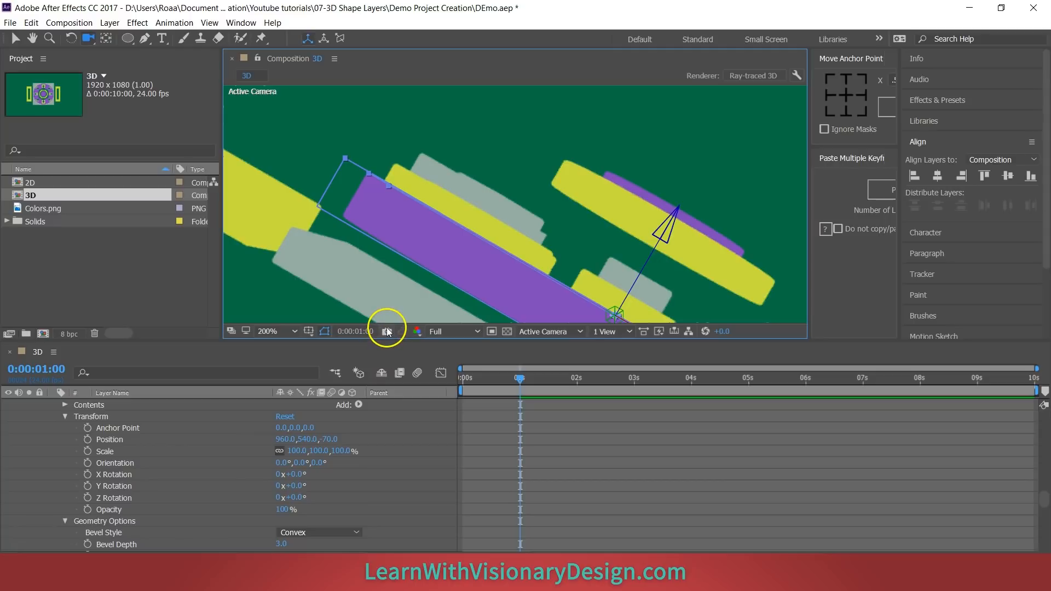
pyautogui.scroll(-3, 196, 448)
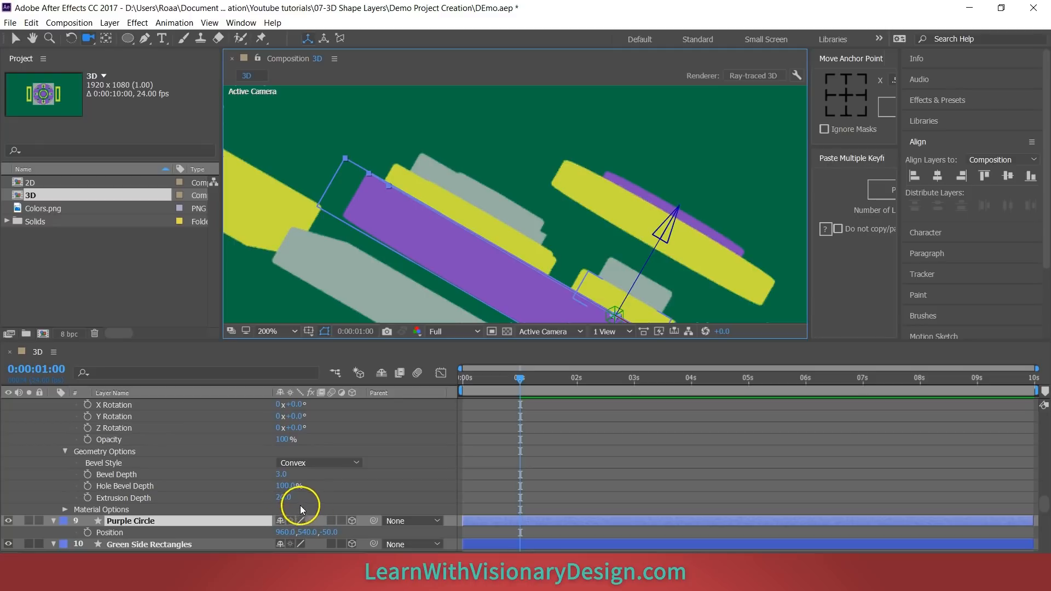
# Step: Collapse the Yellow Squares layer so that only its Position property is listed, and leave no layer selected
pyautogui.click(169, 498)
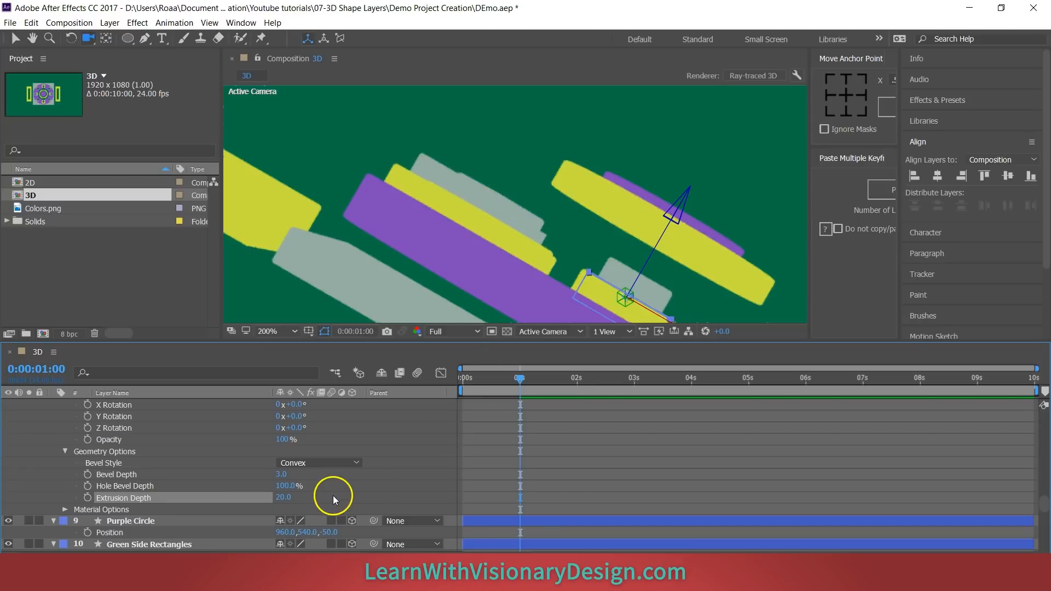
pyautogui.scroll(4, 335, 497)
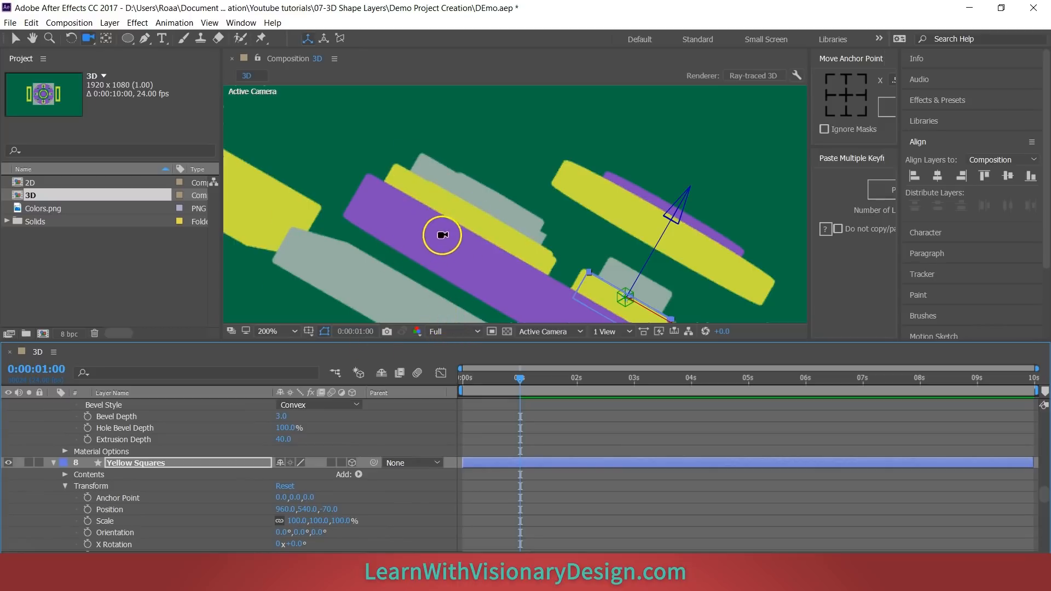
pyautogui.click(214, 461)
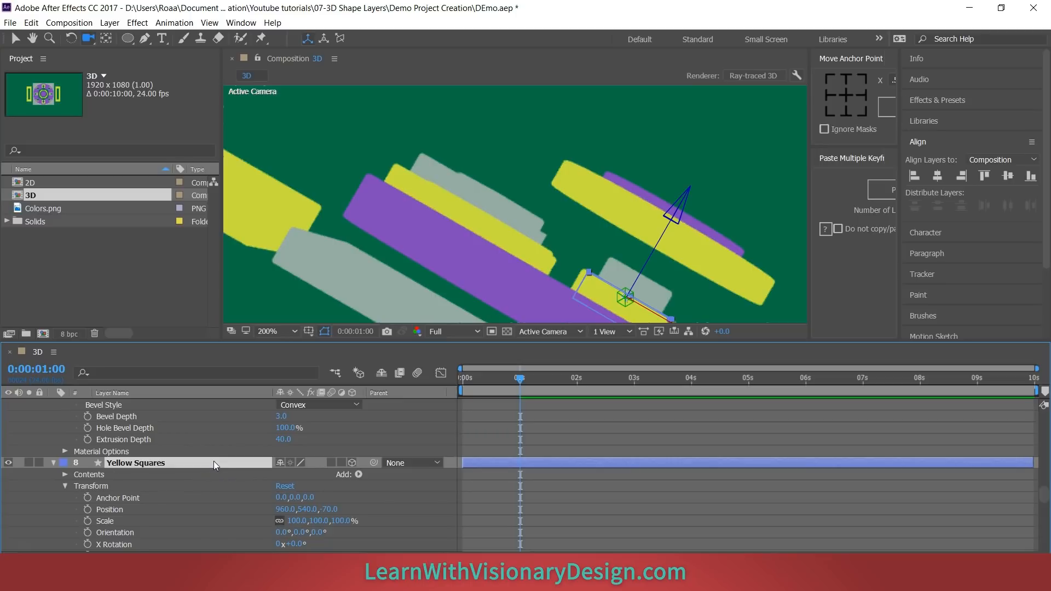
pyautogui.press('p')
pyautogui.click(212, 461)
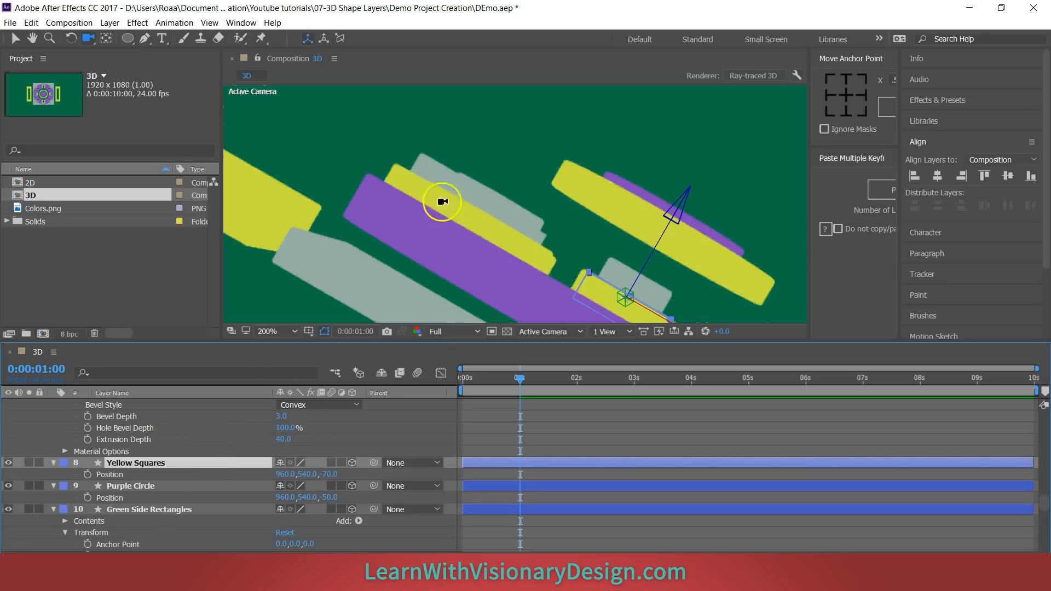
pyautogui.click(397, 444)
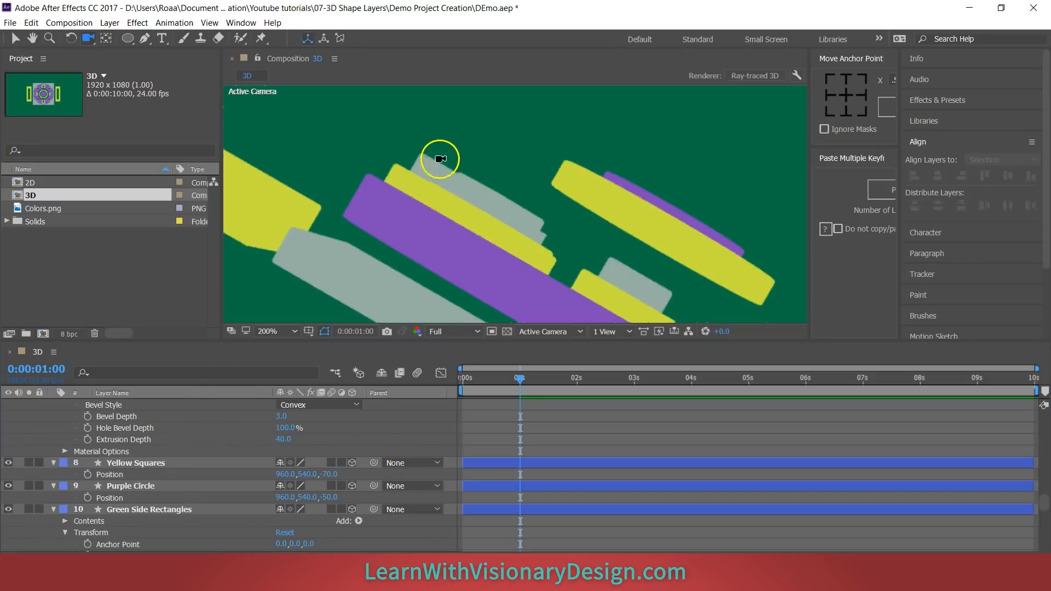
# Step: Orbit the camera at the one-second mark to a nearly frontal view of the model at 50% magnification
pyautogui.scroll(-2, 432, 223)
pyautogui.moveTo(488, 202); pyautogui.dragTo(511, 321)
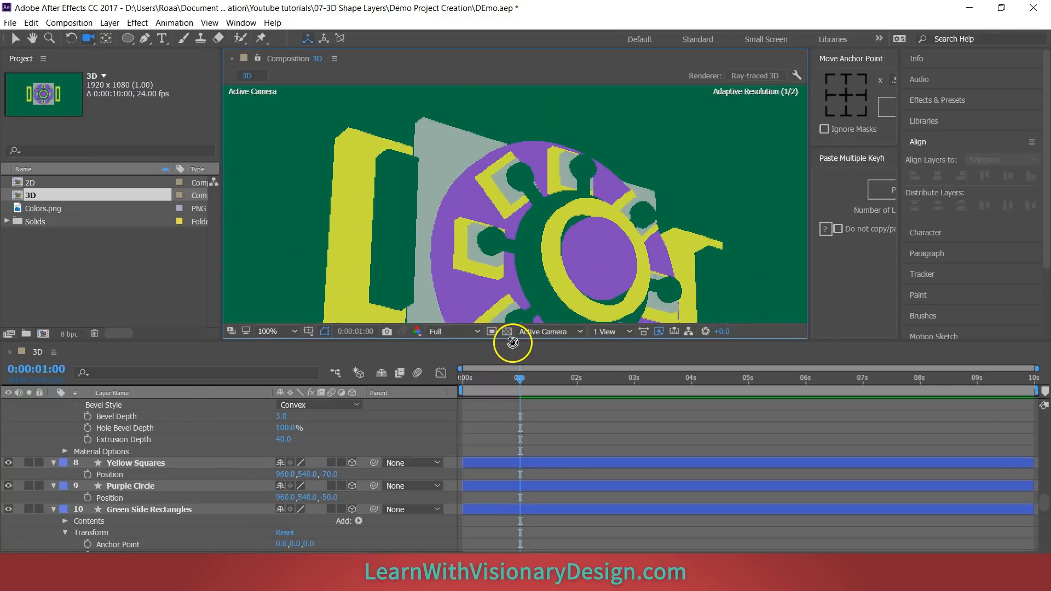
pyautogui.scroll(-2, 514, 247)
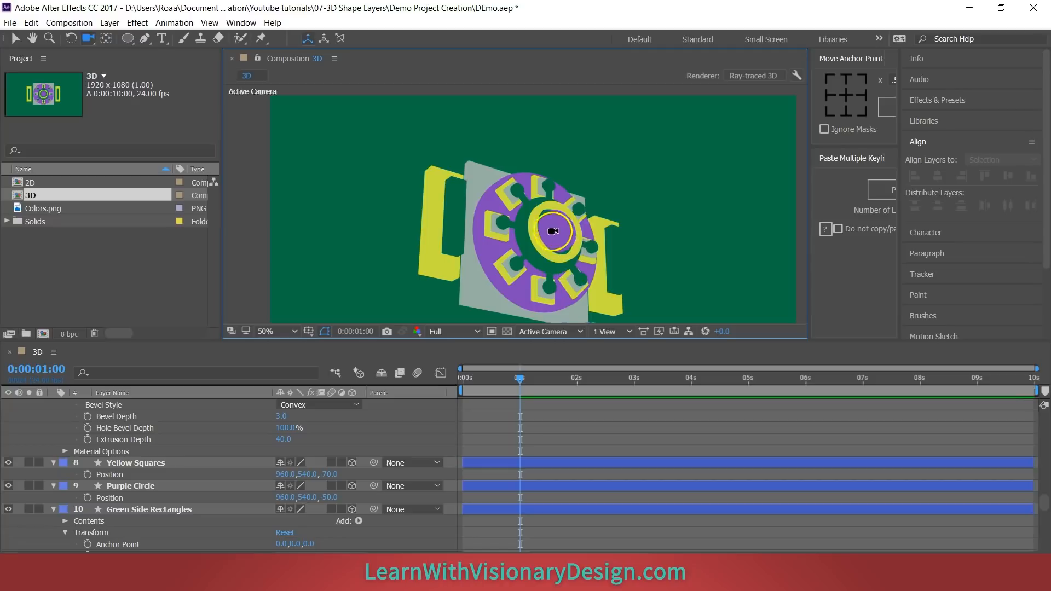
pyautogui.moveTo(553, 234)
pyautogui.mouseDown()
pyautogui.moveTo(540, 224)
pyautogui.moveTo(575, 258)
pyautogui.moveTo(542, 236)
pyautogui.mouseUp()
# Step: Start a new spot light in the 3D composition with 130% intensity and a 52° cone angle
pyautogui.scroll(10, 564, 444)
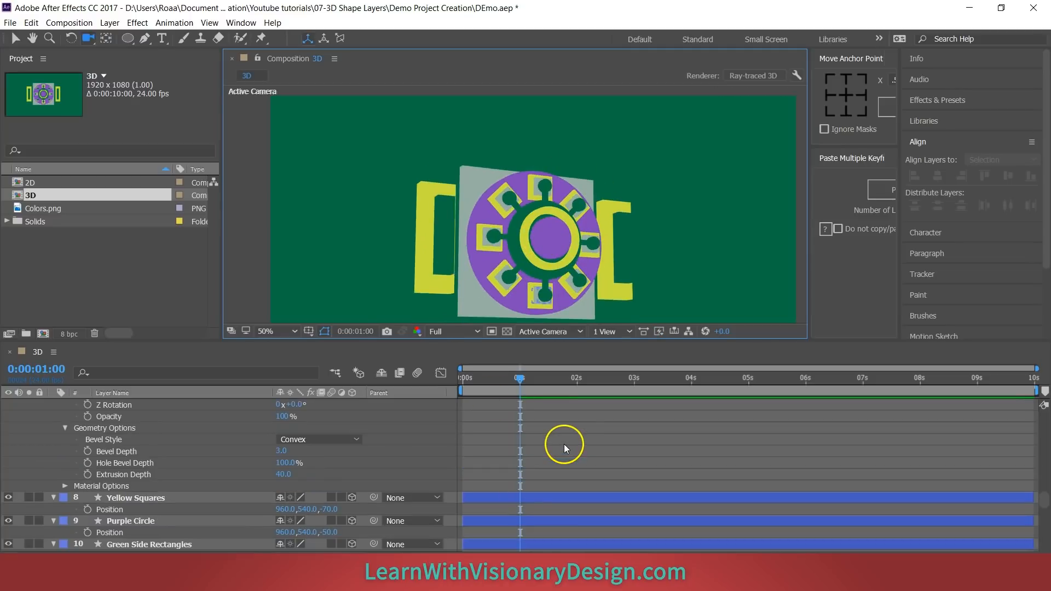
pyautogui.scroll(8, 565, 430)
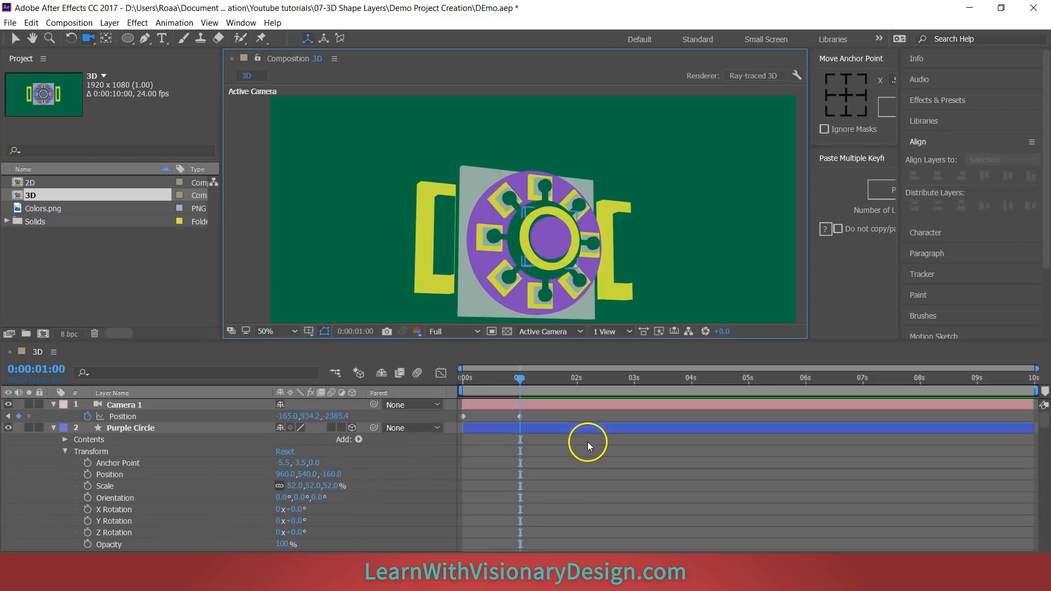
pyautogui.rightClick(402, 465)
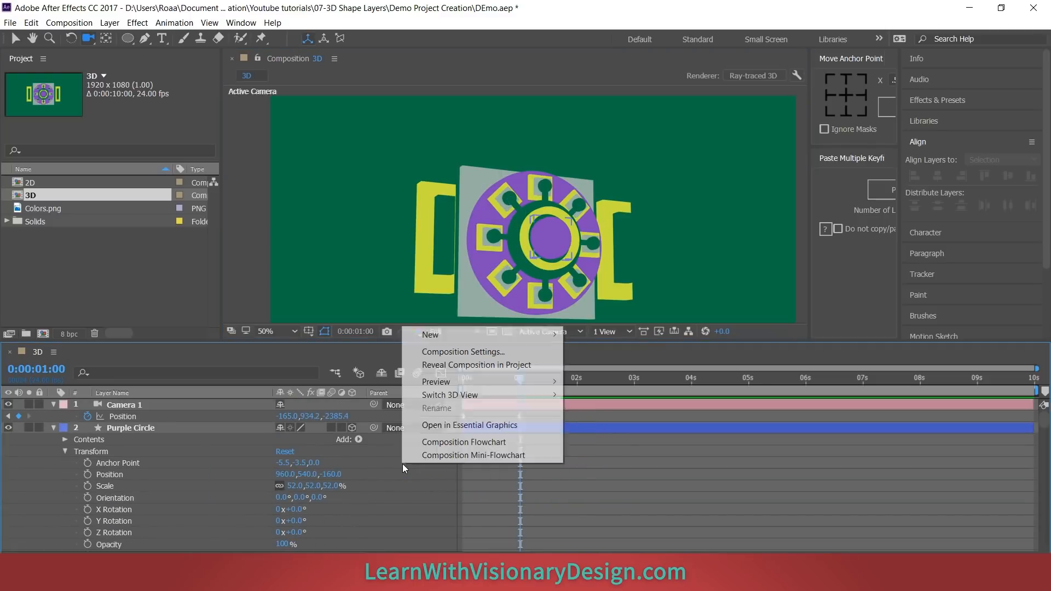
pyautogui.moveTo(523, 337)
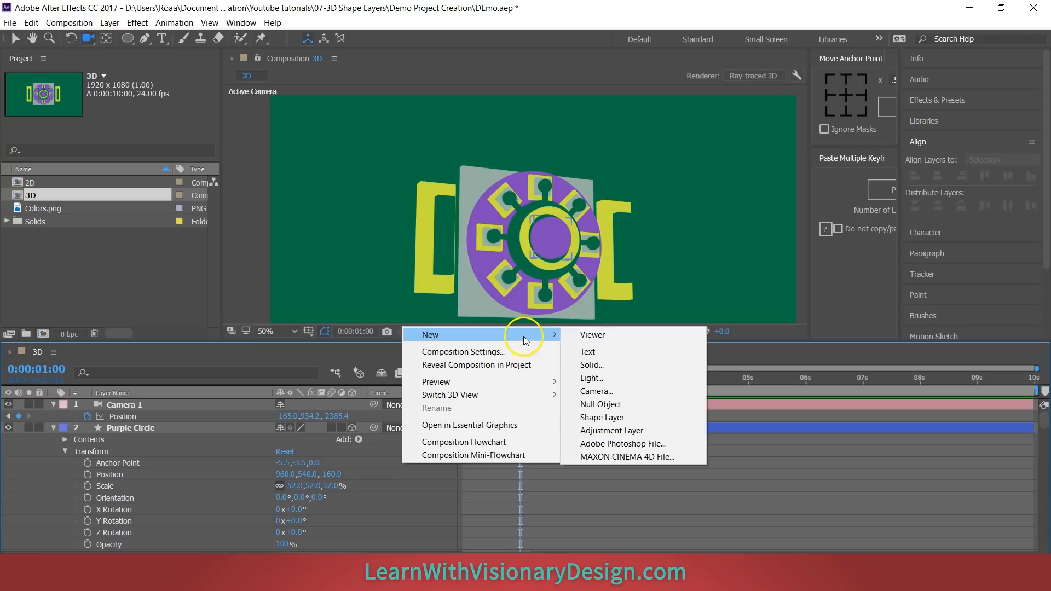
pyautogui.click(639, 379)
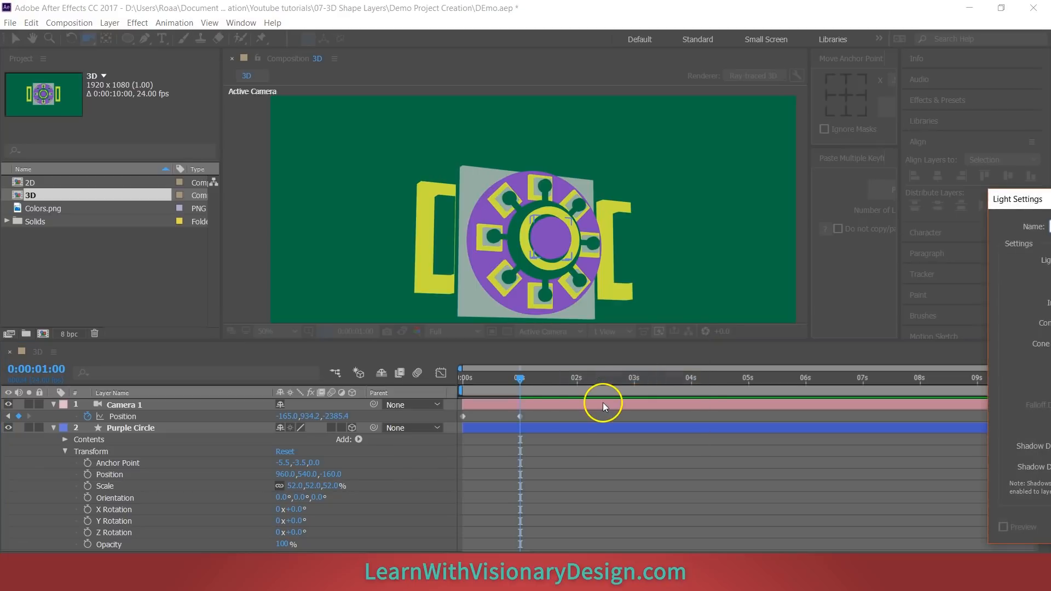
pyautogui.moveTo(573, 121); pyautogui.dragTo(691, 140)
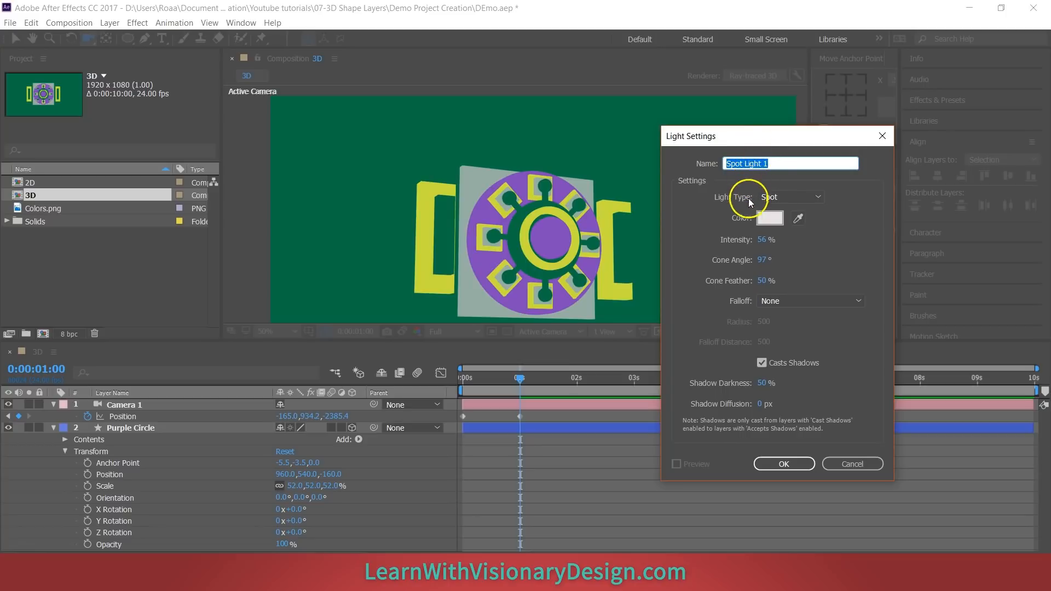
pyautogui.click(762, 241)
pyautogui.write('130')
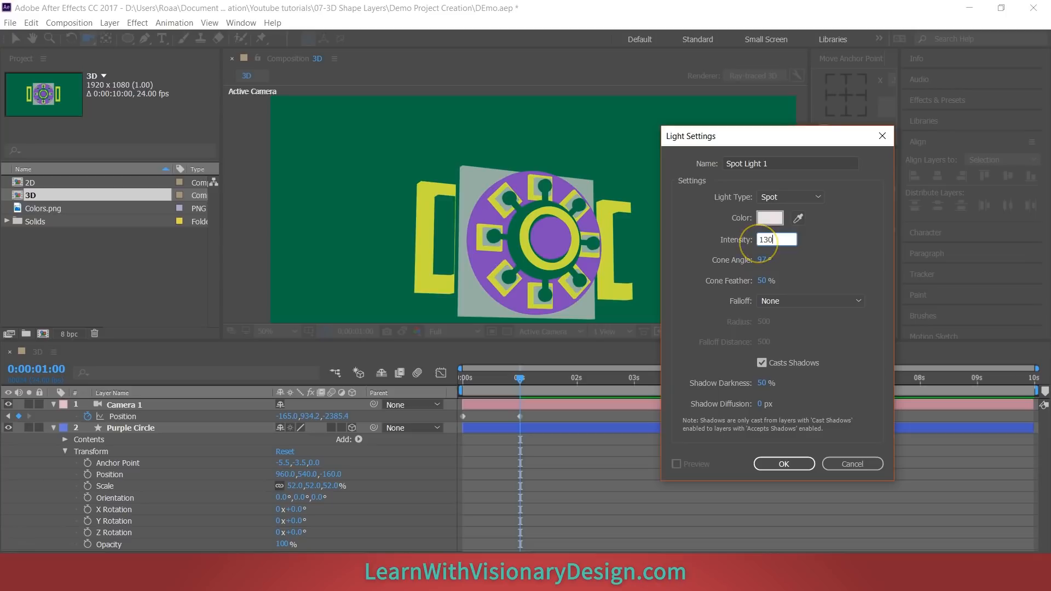
pyautogui.press('Tab')
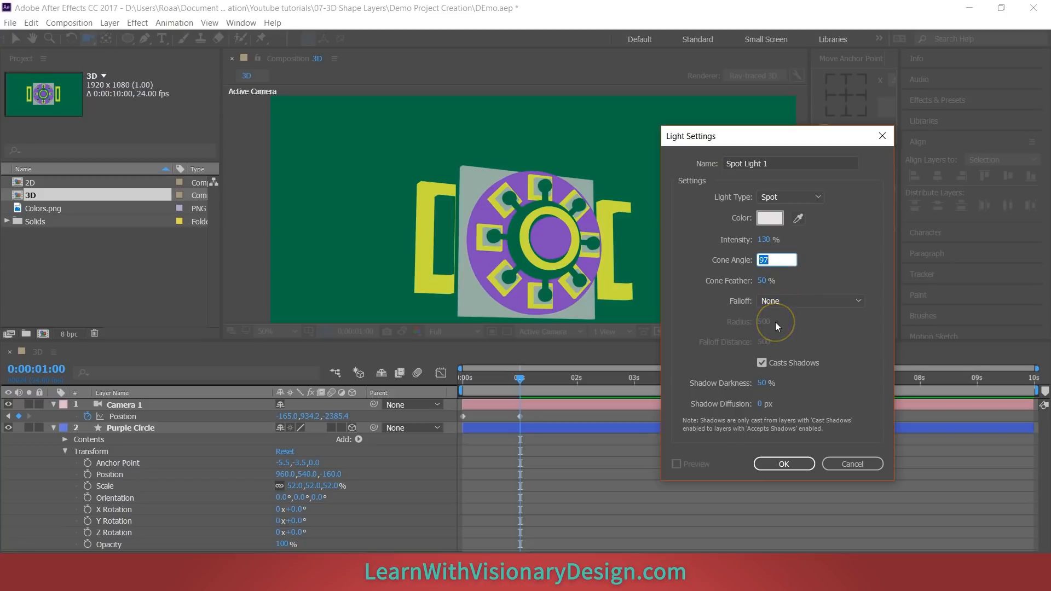
pyautogui.write('52')
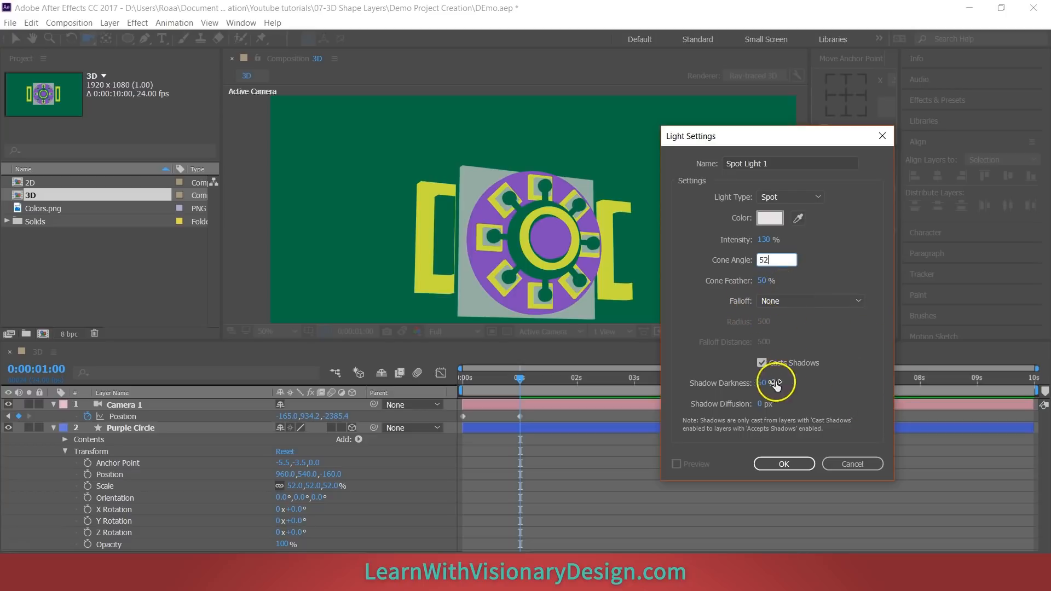
pyautogui.press('Return')
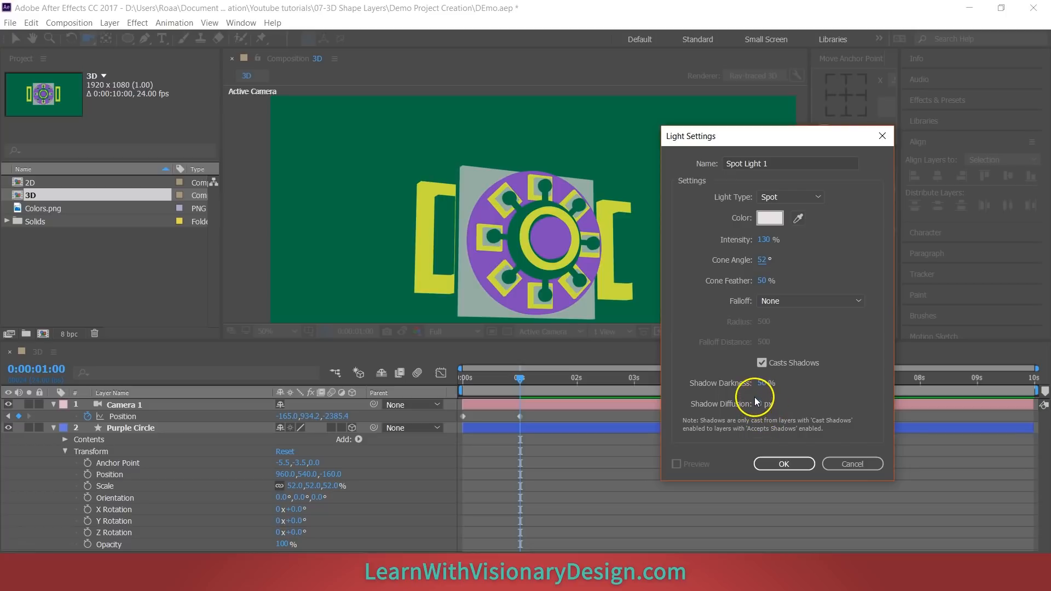
# Step: Set the spot light's shadow diffusion to 70 px, name it Light 1, and create it
pyautogui.click(763, 406)
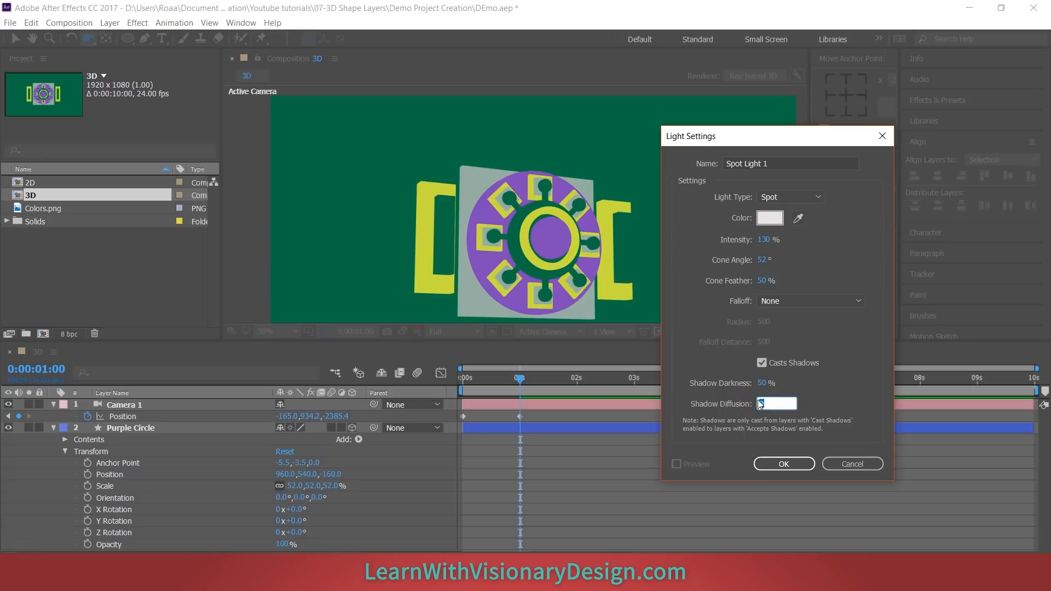
pyautogui.press('Return')
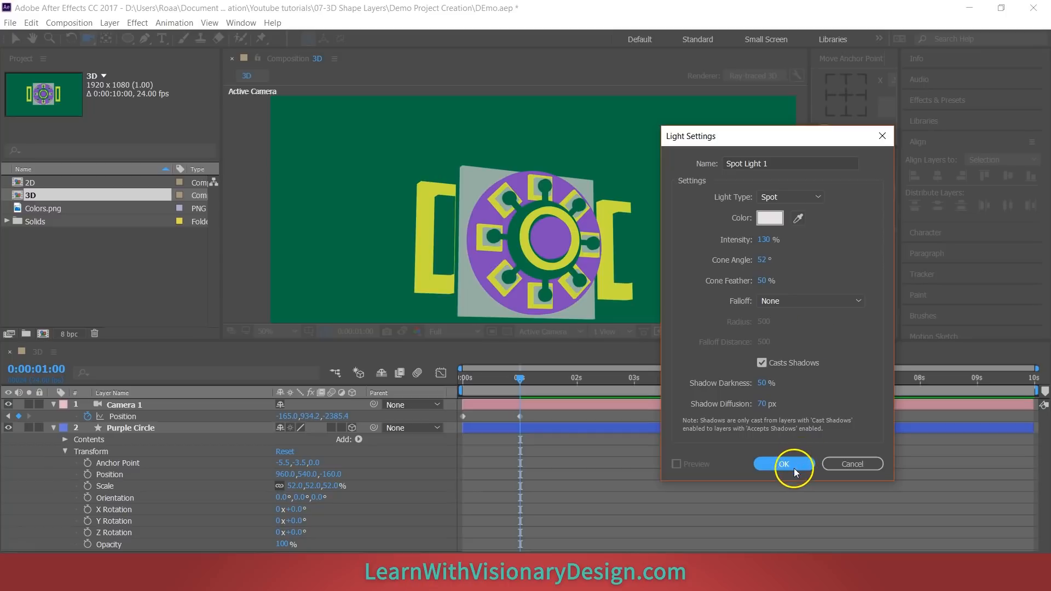
pyautogui.click(787, 164)
pyautogui.write('Lig')
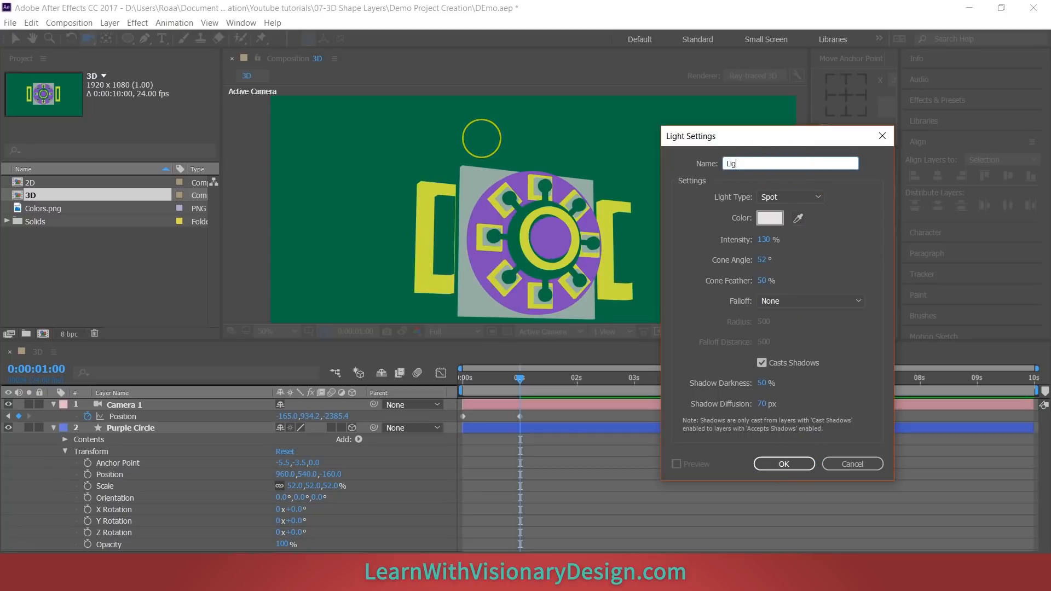
pyautogui.write('t')
pyautogui.write('t 1')
# Step: Orbit the camera at the one-second mark to an oblique view of the lit model, and return to the first frame at 25% magnification
pyautogui.moveTo(551, 235)
pyautogui.mouseDown()
pyautogui.moveTo(532, 230)
pyautogui.moveTo(560, 238)
pyautogui.moveTo(554, 229)
pyautogui.mouseUp()
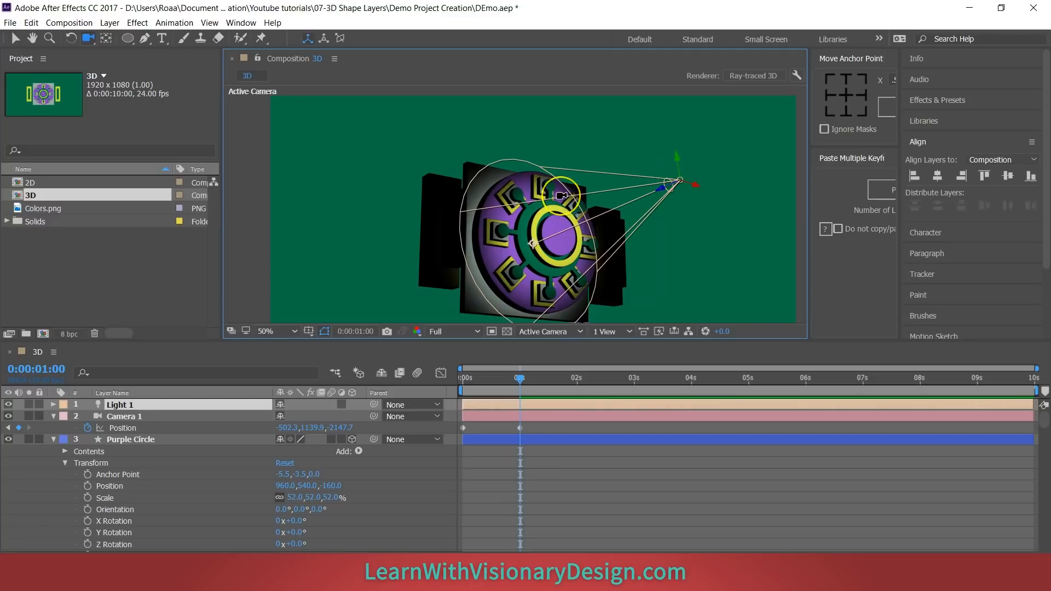
pyautogui.press(',')
pyautogui.press(',')
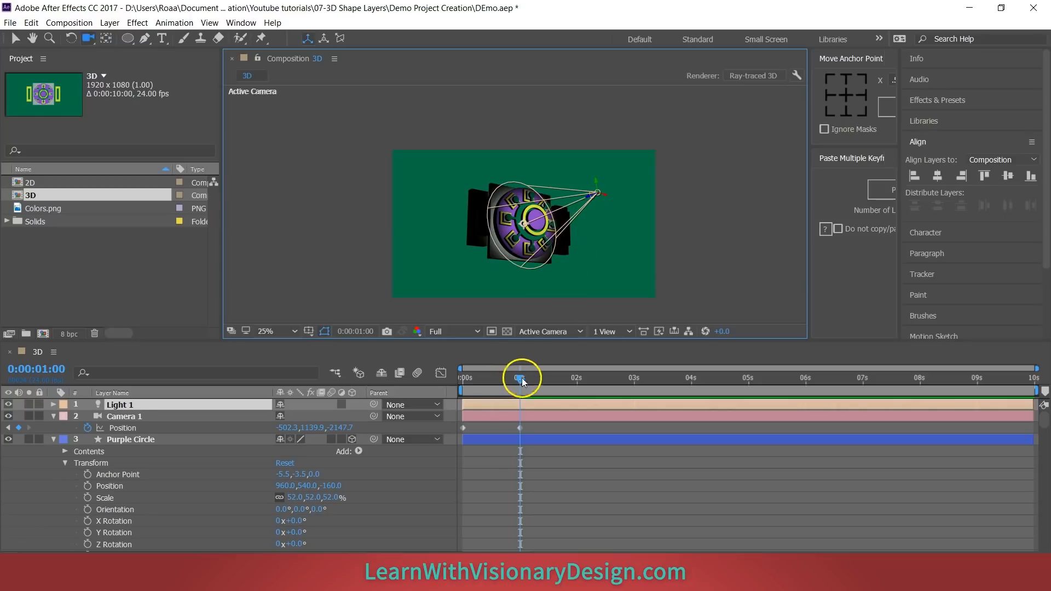
pyautogui.moveTo(520, 378); pyautogui.dragTo(439, 359)
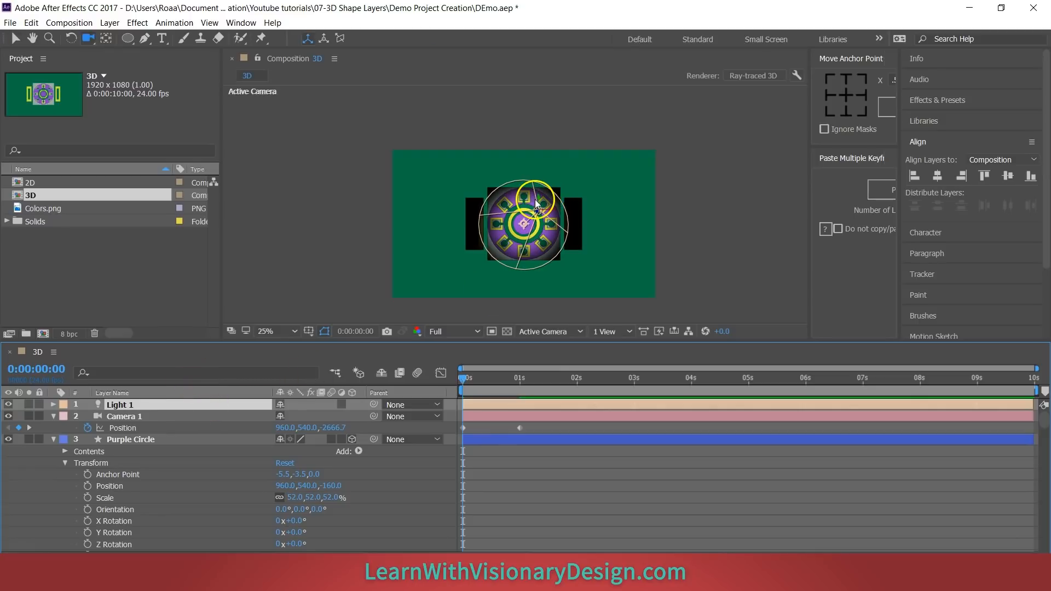
# Step: Expand Light 1's Transform properties and select its Point of Interest
pyautogui.press('v')
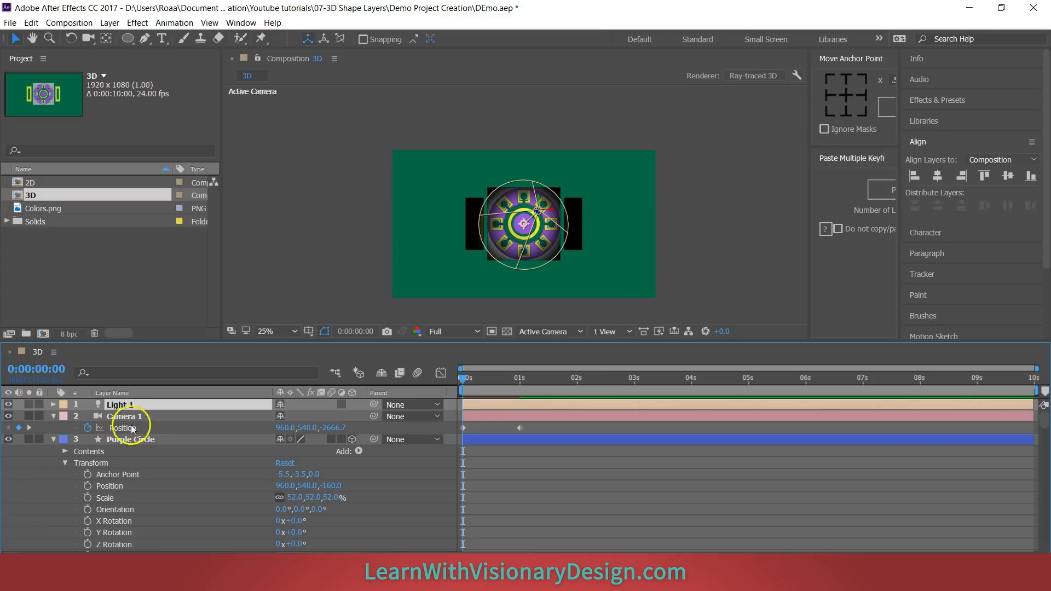
pyautogui.click(53, 405)
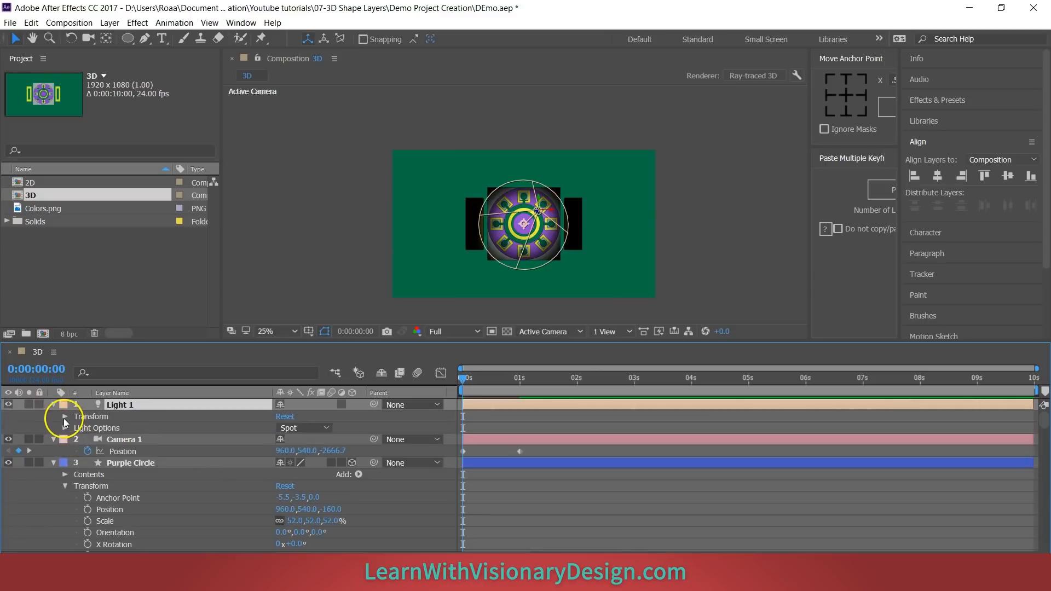
pyautogui.click(65, 417)
pyautogui.click(153, 431)
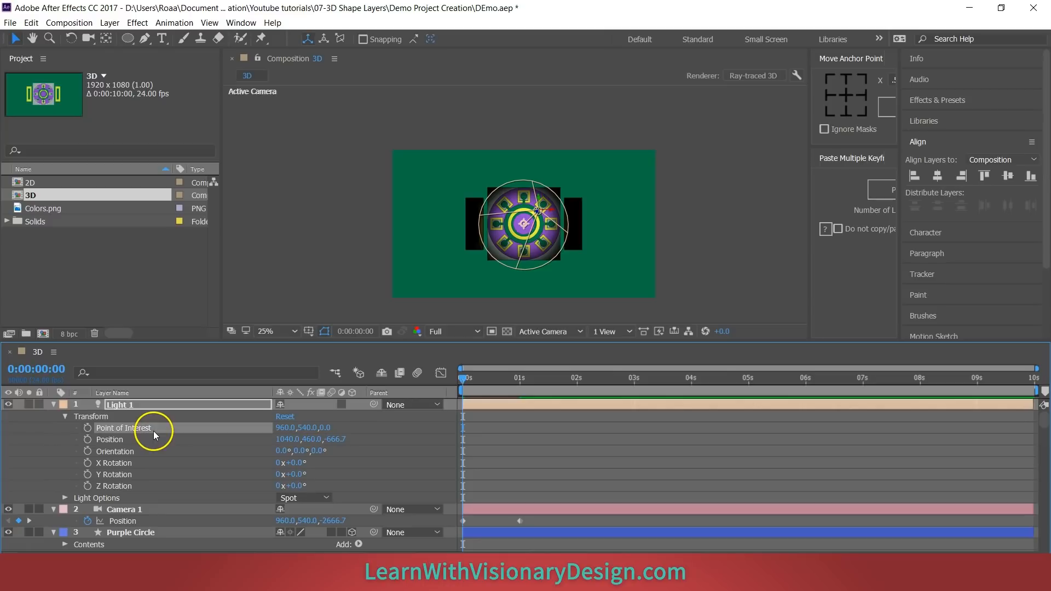
pyautogui.click(158, 443)
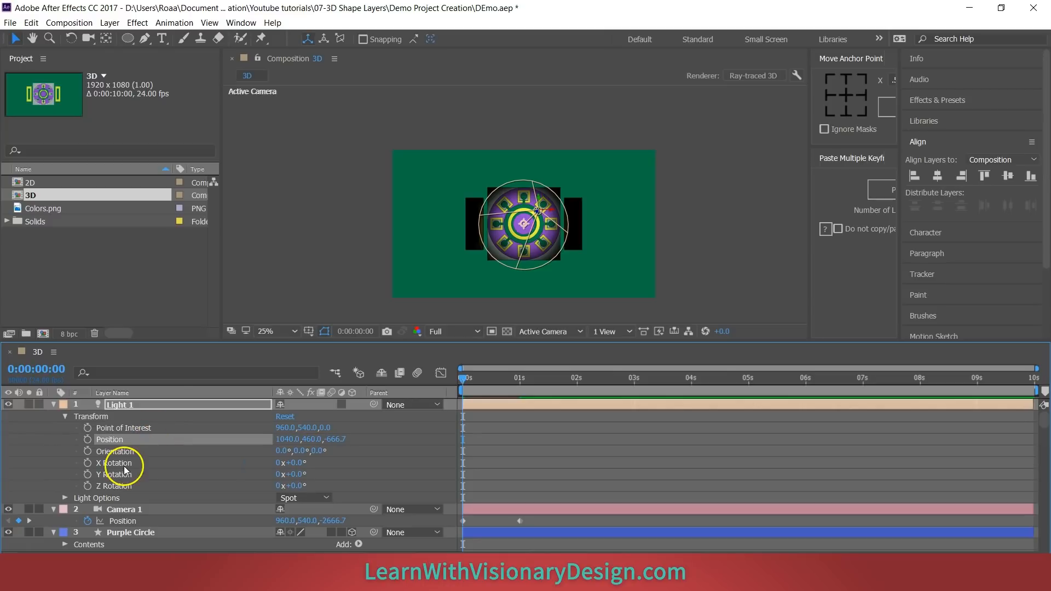
pyautogui.click(173, 429)
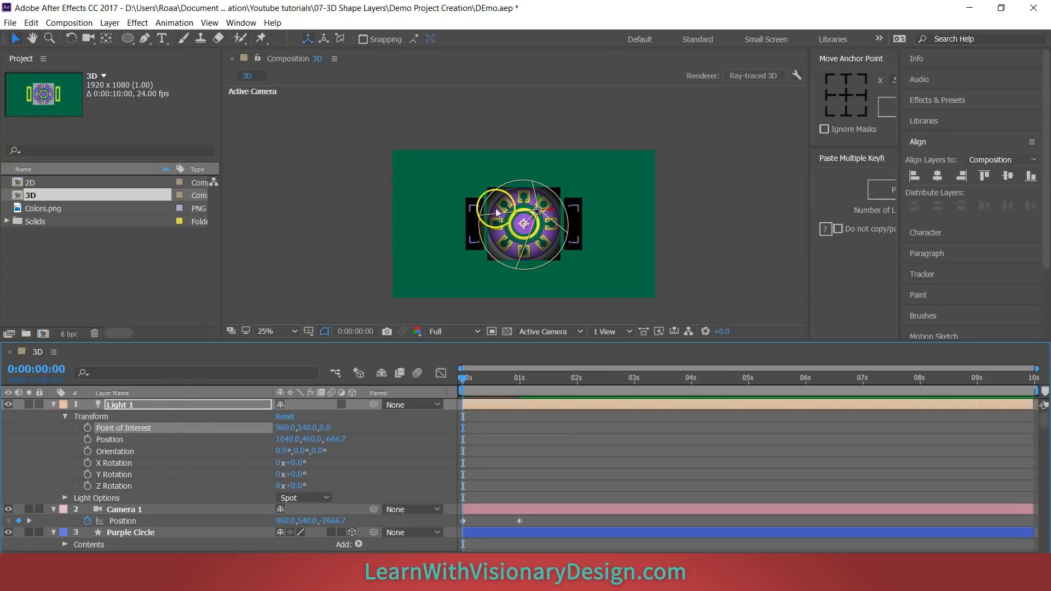
# Step: Try shifting Light 1's point of interest and orbiting the camera at the first frame, and undo the orbit
pyautogui.moveTo(497, 213); pyautogui.dragTo(476, 249)
pyautogui.press('c')
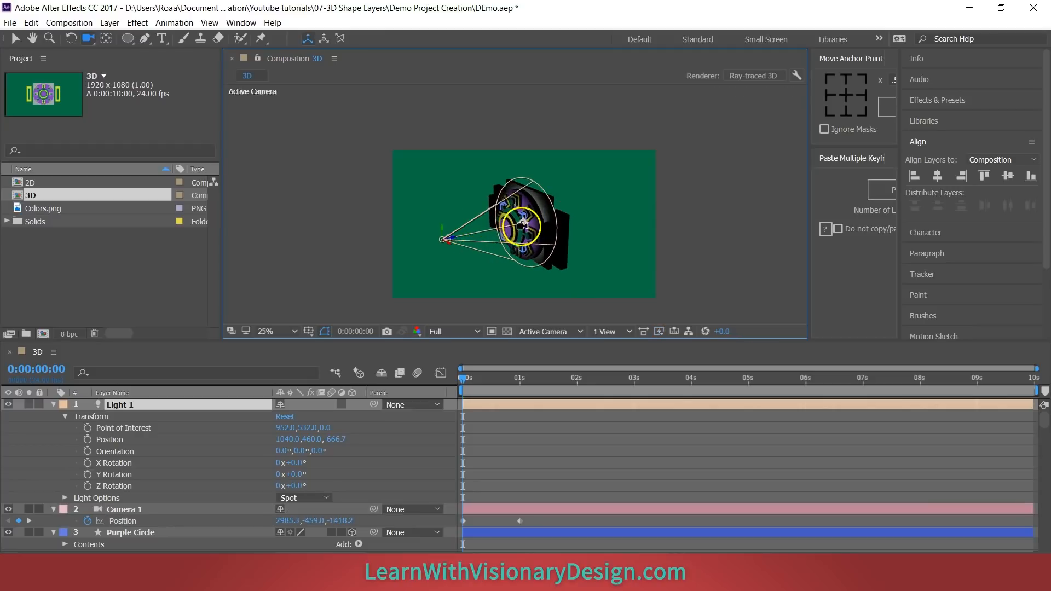
pyautogui.press('v')
pyautogui.moveTo(523, 226); pyautogui.dragTo(518, 192)
pyautogui.hotkey('ctrl', 'z')
pyautogui.hotkey('ctrl', 'z')
pyautogui.hotkey('ctrl', 'z')
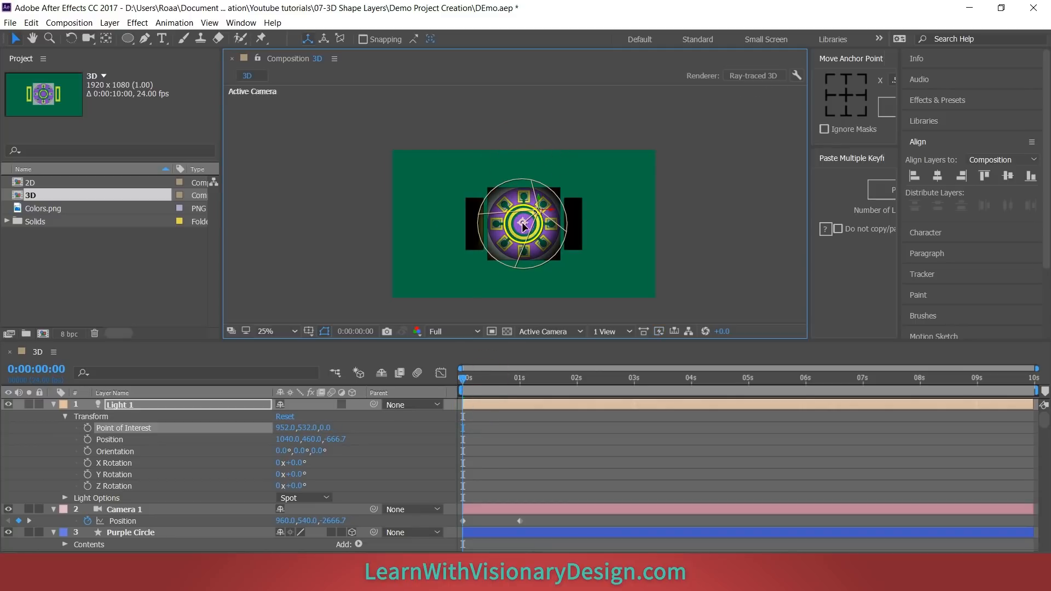
# Step: Place Light 1's point of interest near the model's centre at 968, 540, 0, and undo a trial move of the light
pyautogui.moveTo(522, 226); pyautogui.dragTo(524, 223)
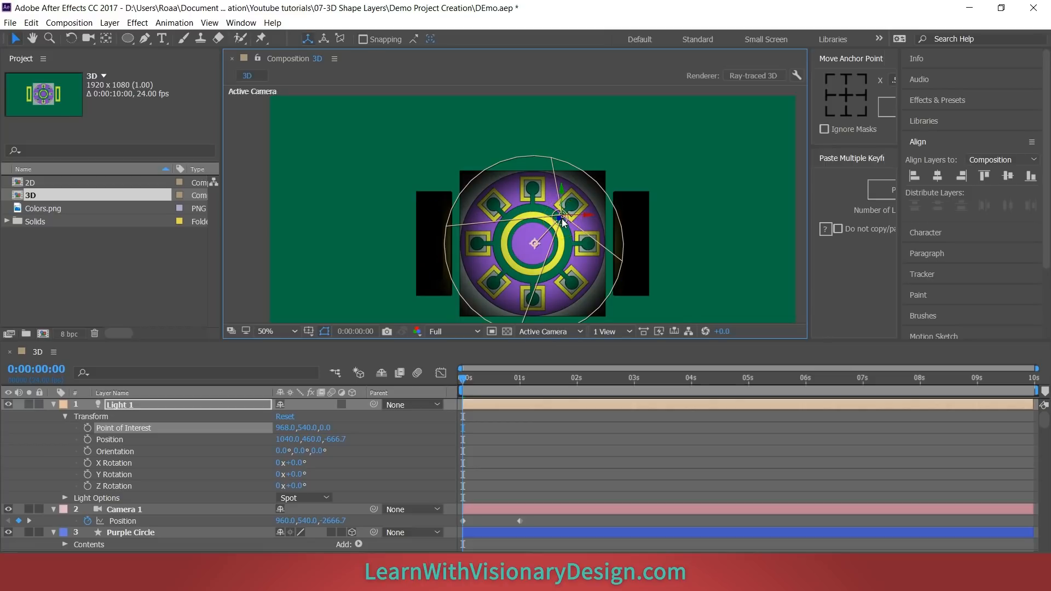
pyautogui.moveTo(563, 222); pyautogui.dragTo(561, 200)
pyautogui.hotkey('ctrl', 'z')
# Step: Try moving Light 1 closer to the model at 0:00:01:01, to position 852, 508, -525.2, and return to the first frame
pyautogui.moveTo(463, 378); pyautogui.dragTo(521, 377)
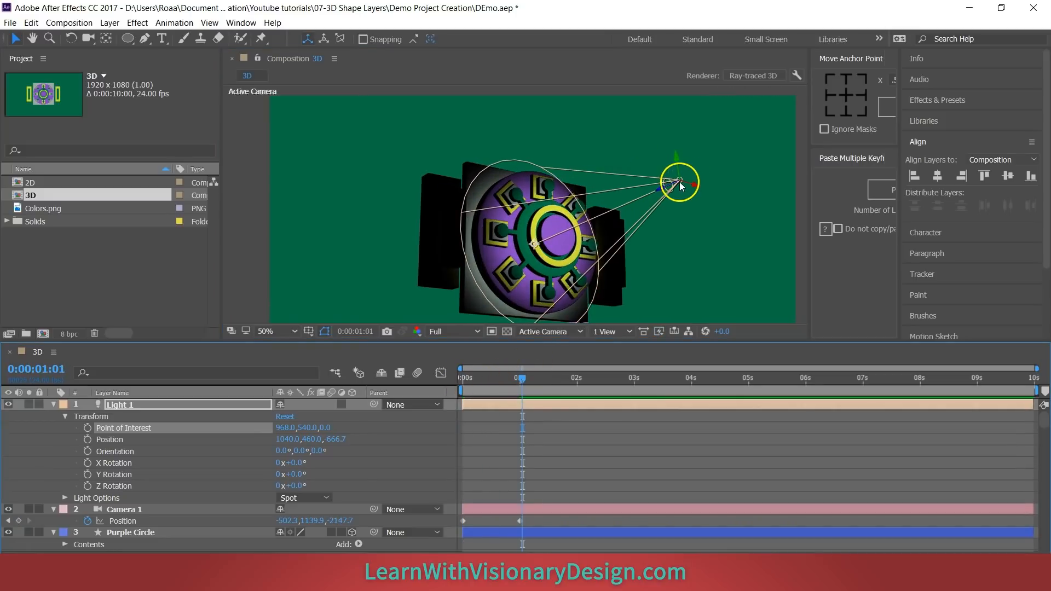
pyautogui.moveTo(679, 182); pyautogui.dragTo(600, 173)
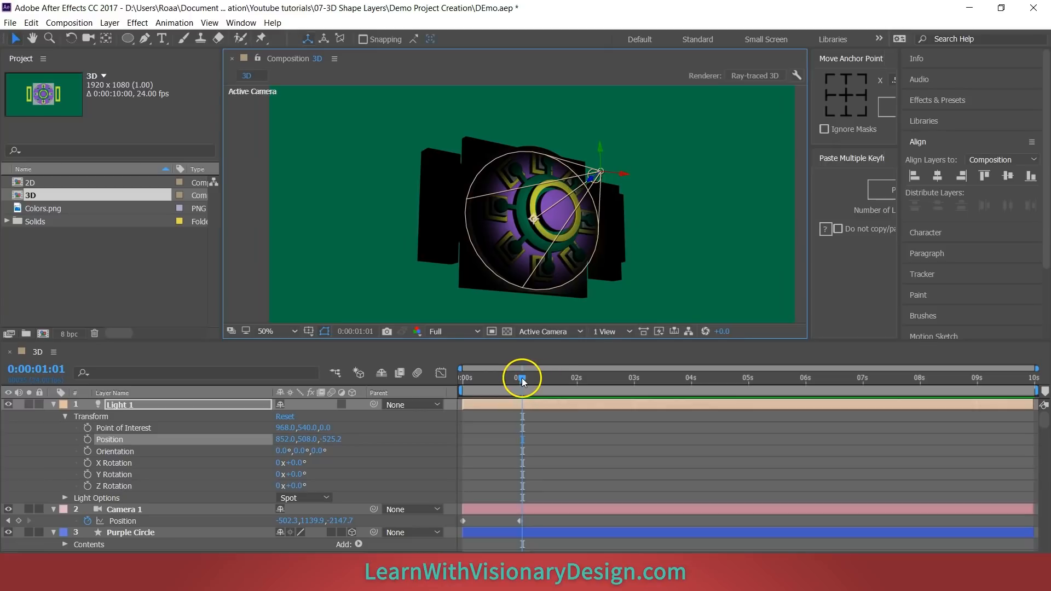
pyautogui.moveTo(518, 378); pyautogui.dragTo(426, 385)
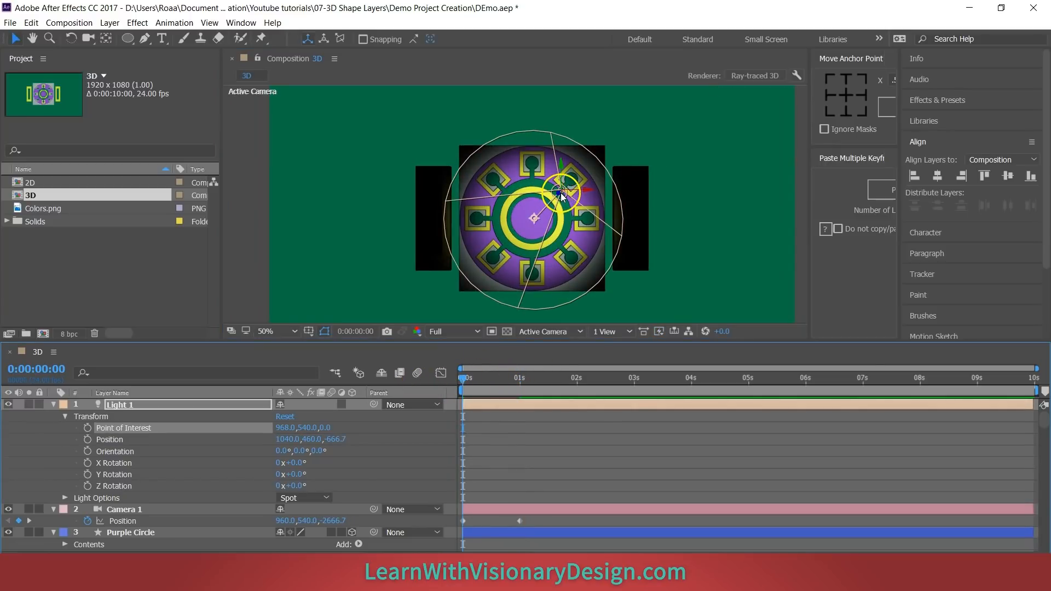
# Step: Move Light 1 in front of its point of interest, to position 968, 536.5, -666.7, and expand its Light Options
pyautogui.moveTo(560, 193); pyautogui.dragTo(536, 221)
pyautogui.hotkey('ctrl', 'z')
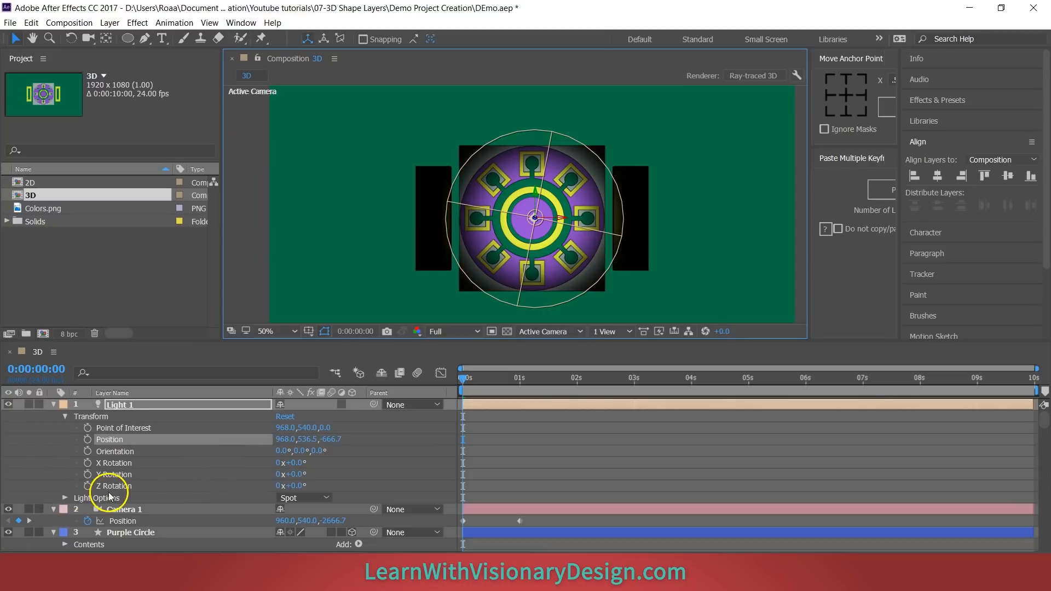
pyautogui.click(61, 498)
pyautogui.click(64, 498)
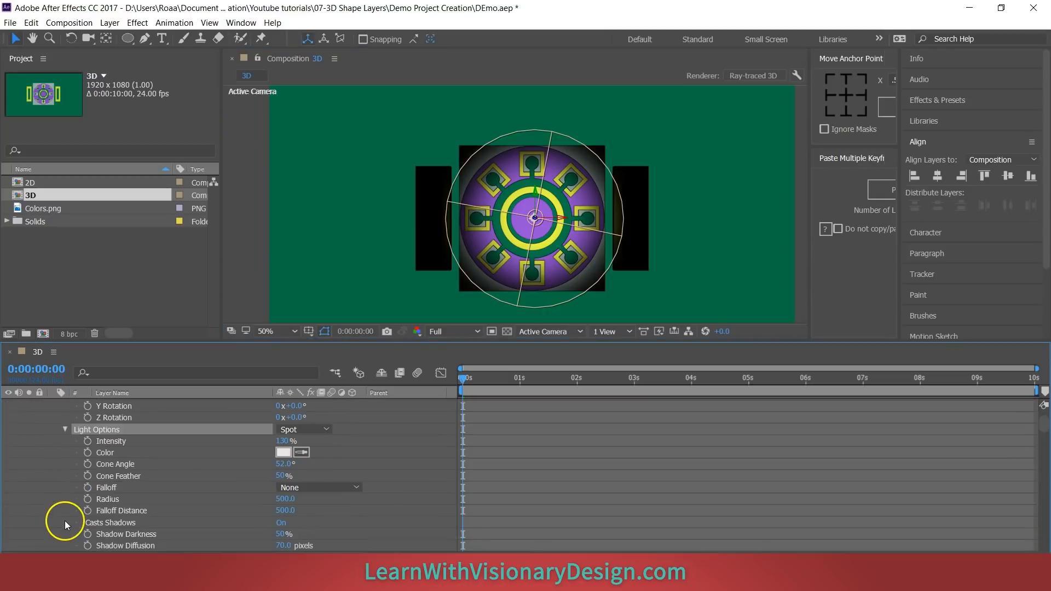
# Step: Try other cone angle and cone feather values for Light 1 at the one-second mark, and restore them to 52° and 50%
pyautogui.moveTo(465, 370); pyautogui.dragTo(524, 366)
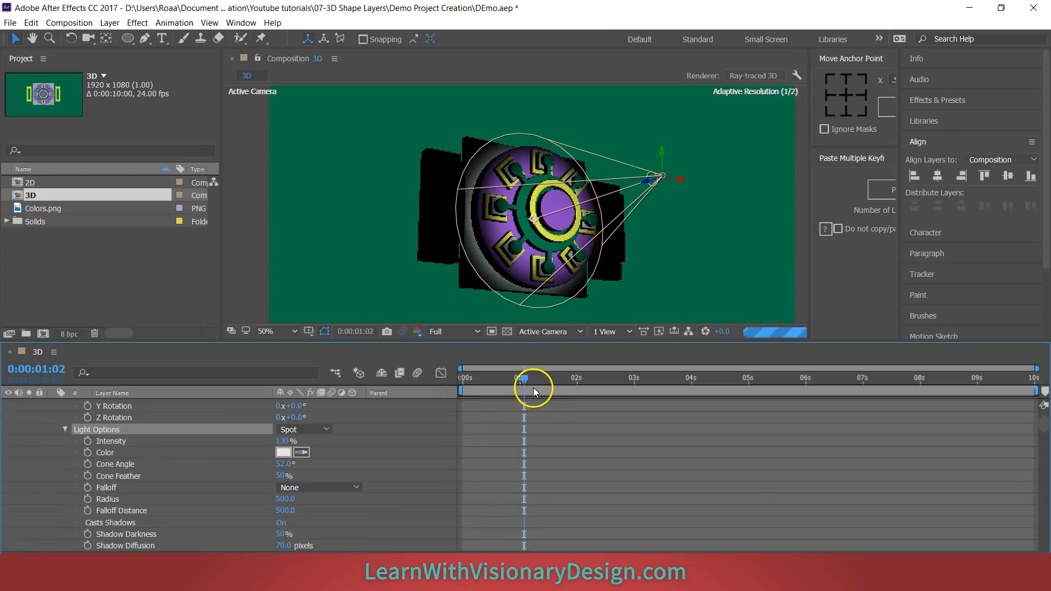
pyautogui.click(521, 381)
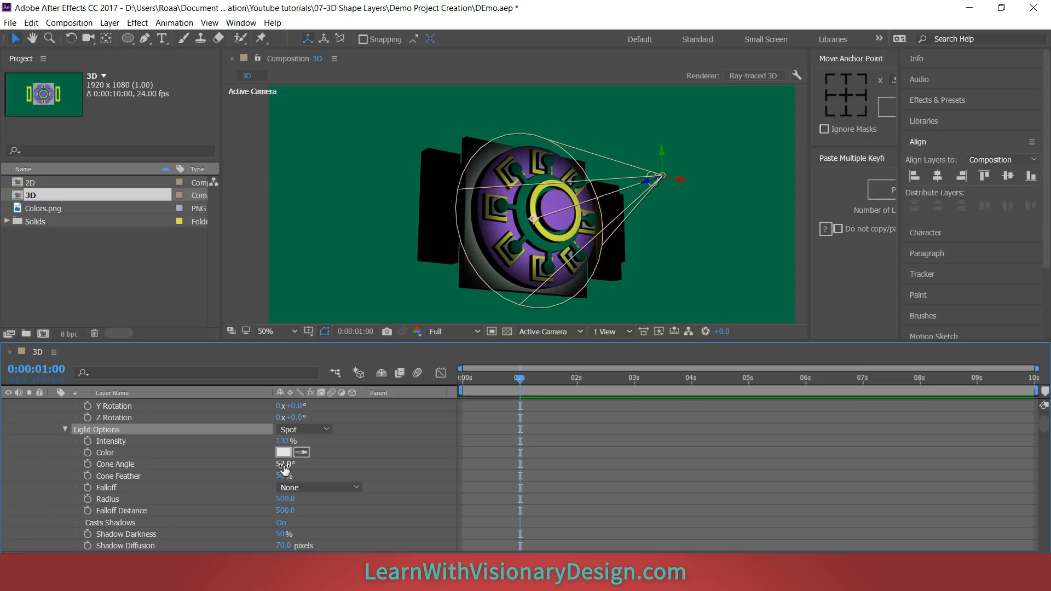
pyautogui.moveTo(283, 465)
pyautogui.mouseDown()
pyautogui.moveTo(317, 470)
pyautogui.moveTo(279, 470)
pyautogui.moveTo(307, 471)
pyautogui.moveTo(288, 473)
pyautogui.mouseUp()
pyautogui.moveTo(274, 478)
pyautogui.mouseDown()
pyautogui.moveTo(223, 470)
pyautogui.moveTo(267, 471)
pyautogui.mouseUp()
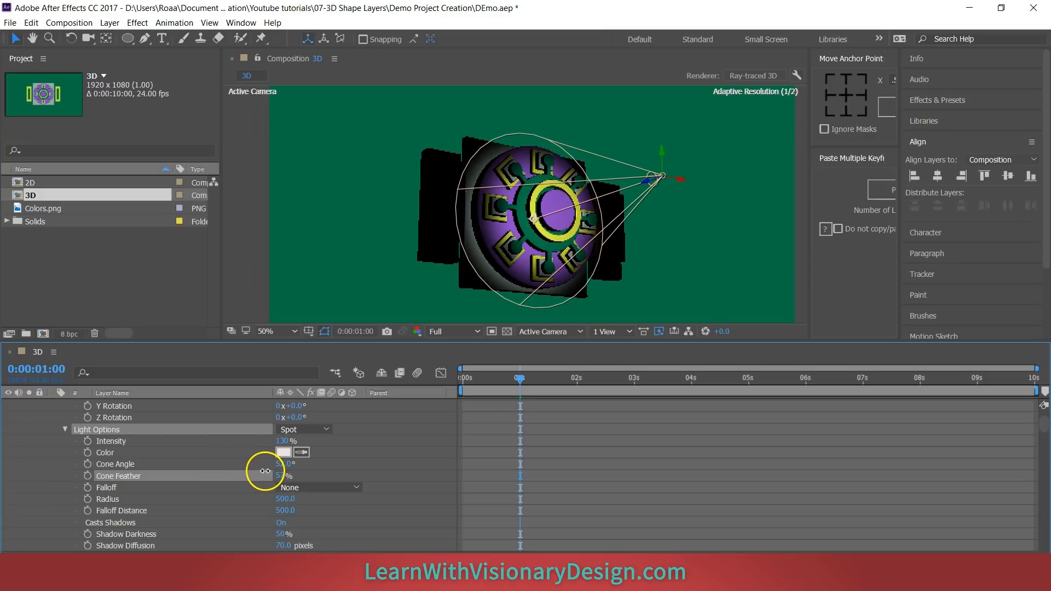
pyautogui.moveTo(264, 470); pyautogui.dragTo(284, 477)
pyautogui.click(284, 477)
pyautogui.write('50')
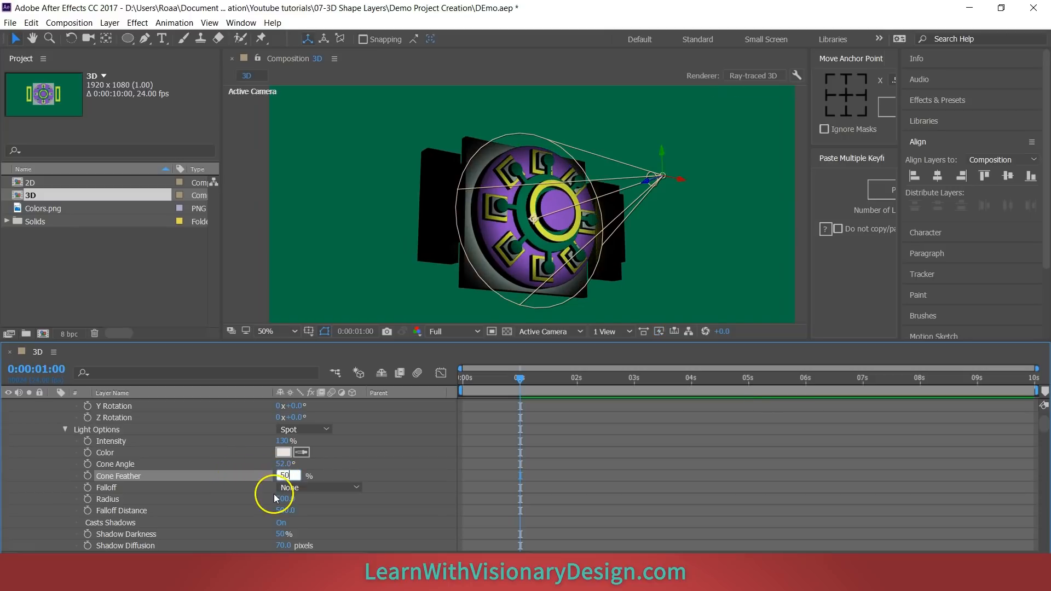
pyautogui.press('Return')
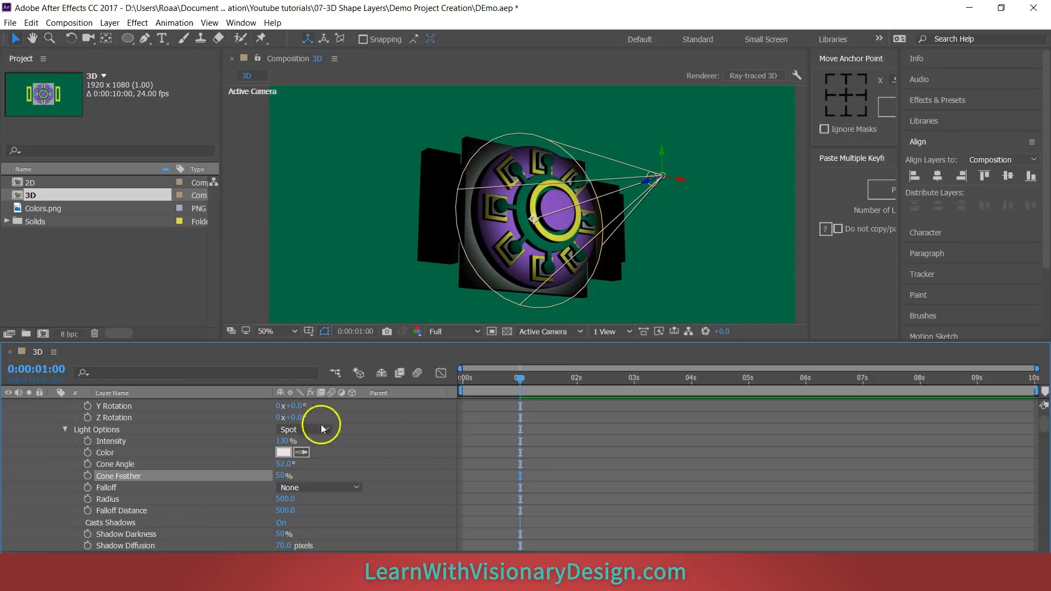
pyautogui.scroll(3, 400, 480)
pyautogui.click(422, 442)
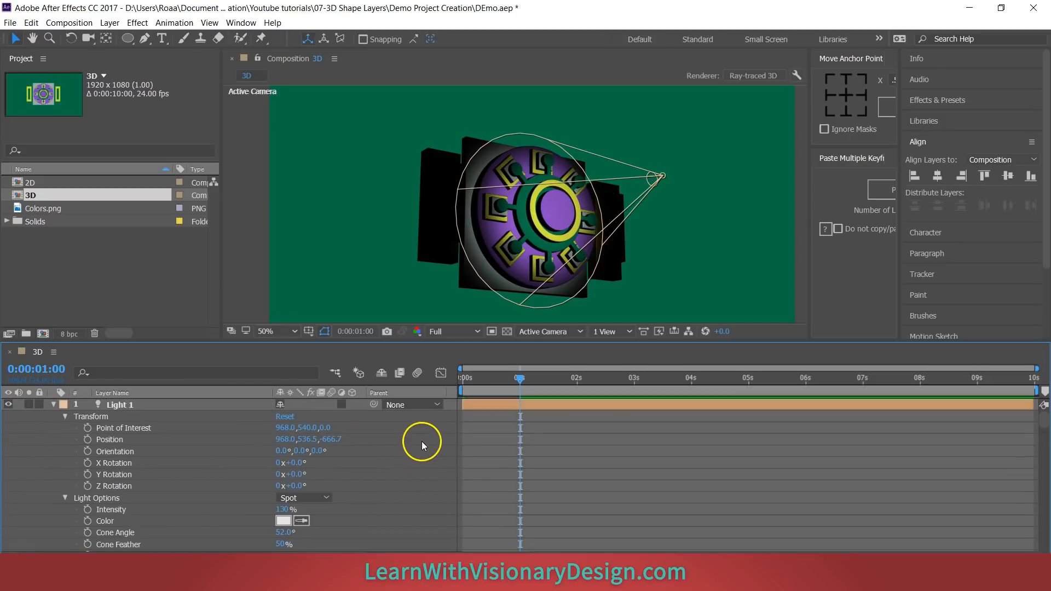
# Step: Create a second spot light named Light 2 with 80% intensity, 52° cone angle, 50% cone feather and shadow casting turned off
pyautogui.press('.')
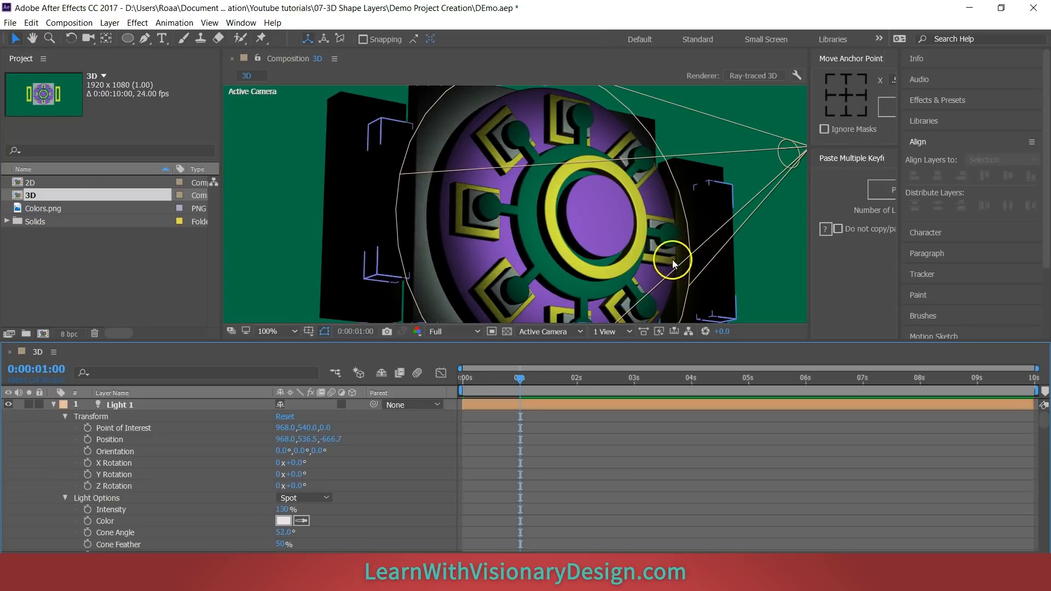
pyautogui.scroll(-2, 588, 215)
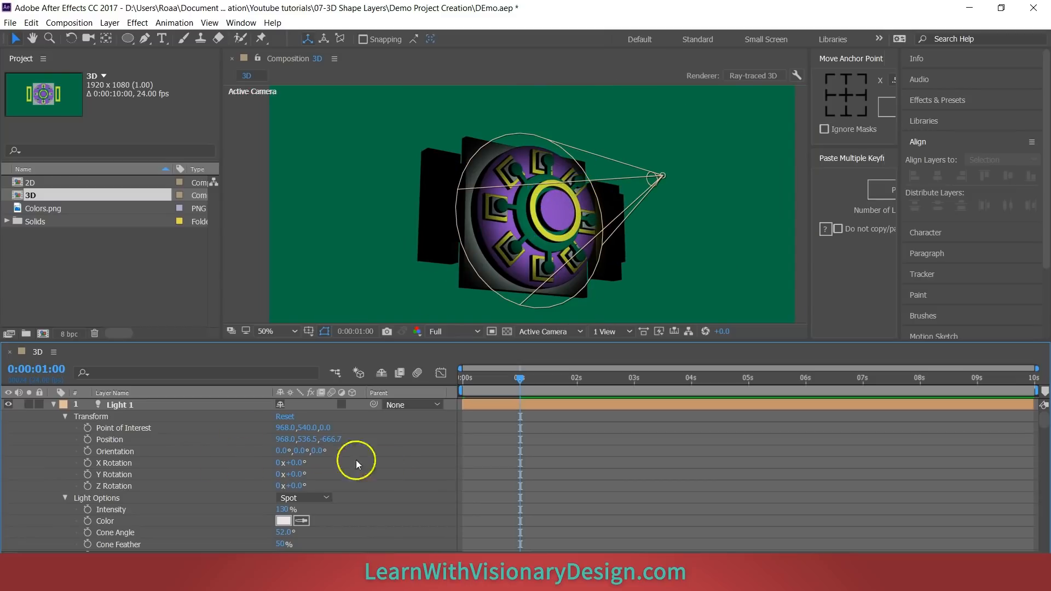
pyautogui.rightClick(397, 468)
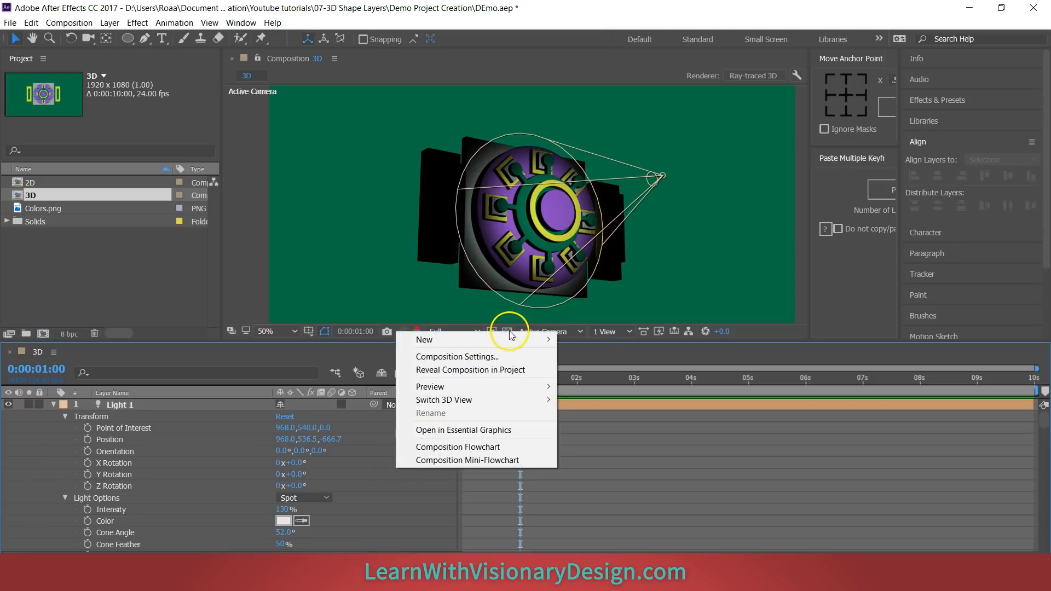
pyautogui.moveTo(511, 340)
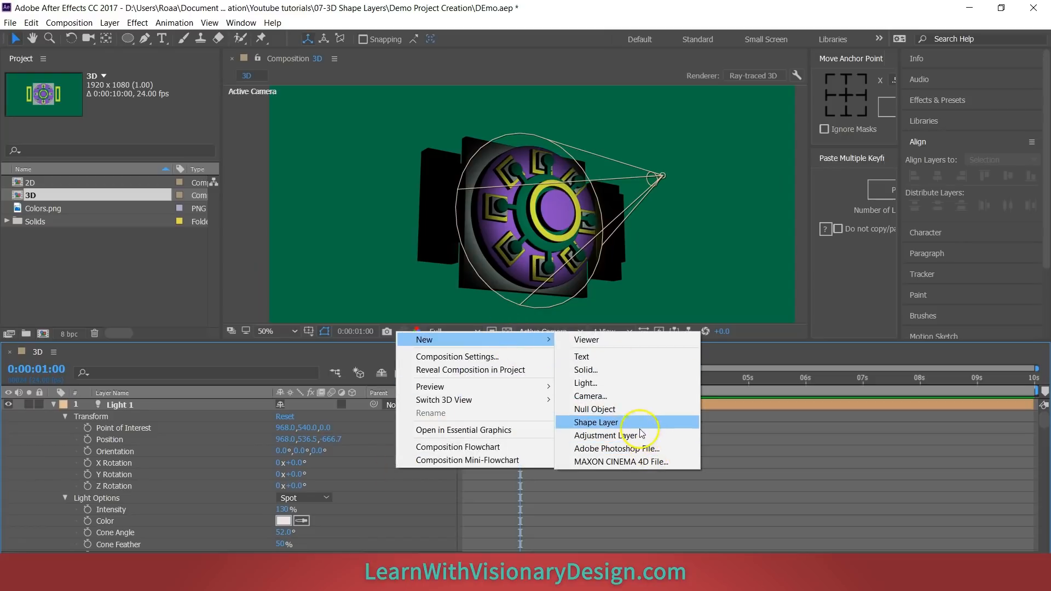
pyautogui.click(619, 388)
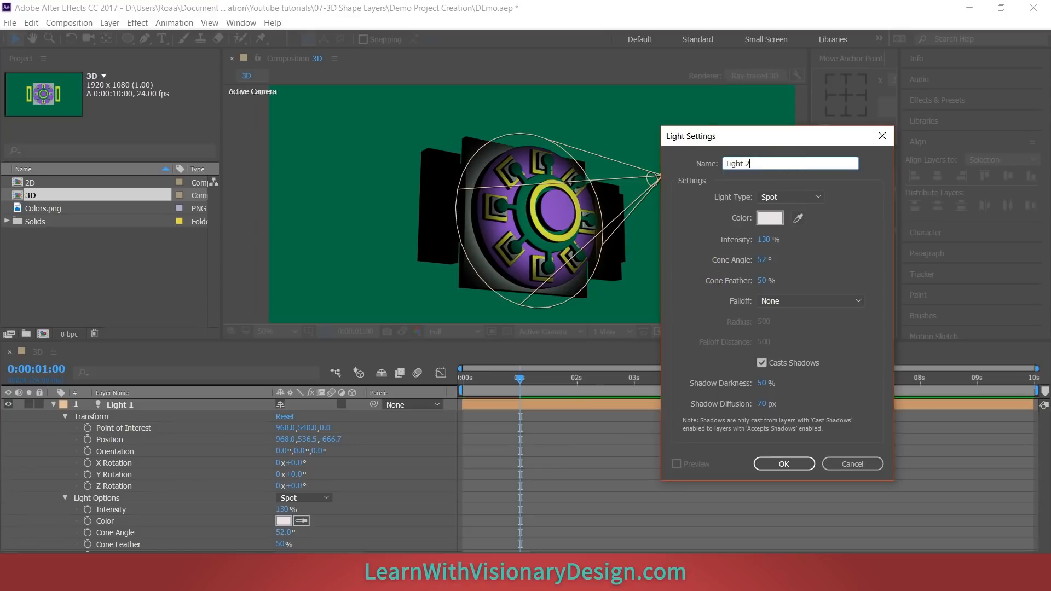
pyautogui.press('Tab')
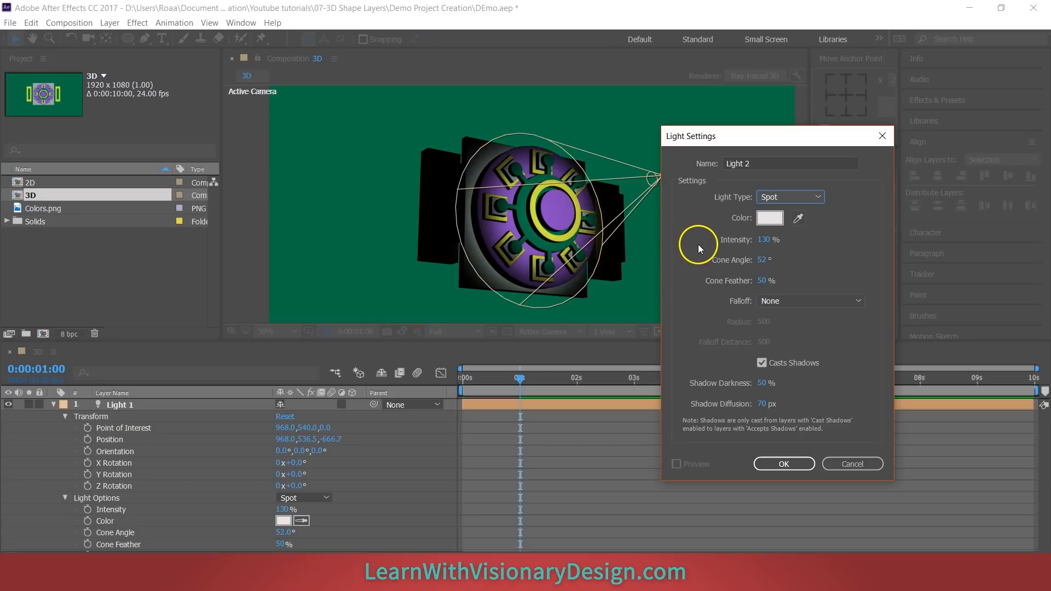
pyautogui.click(764, 239)
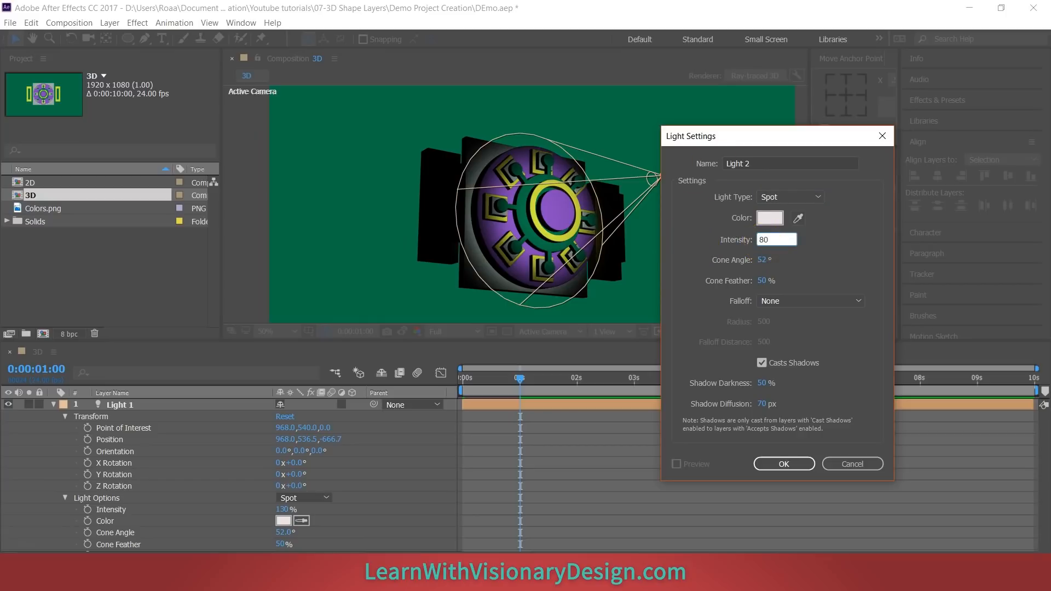
pyautogui.press('Tab')
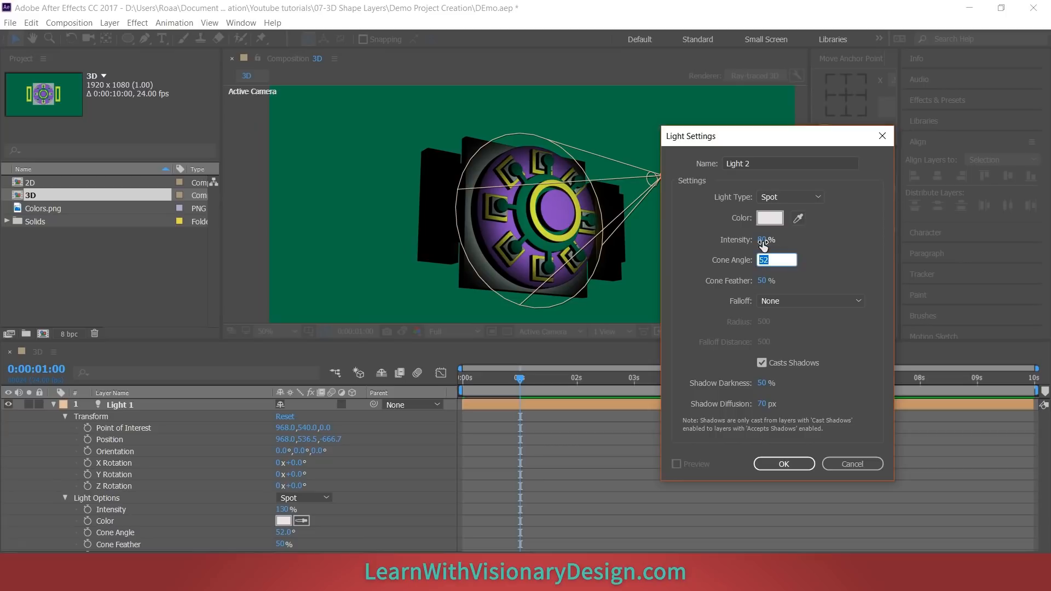
pyautogui.press('Return')
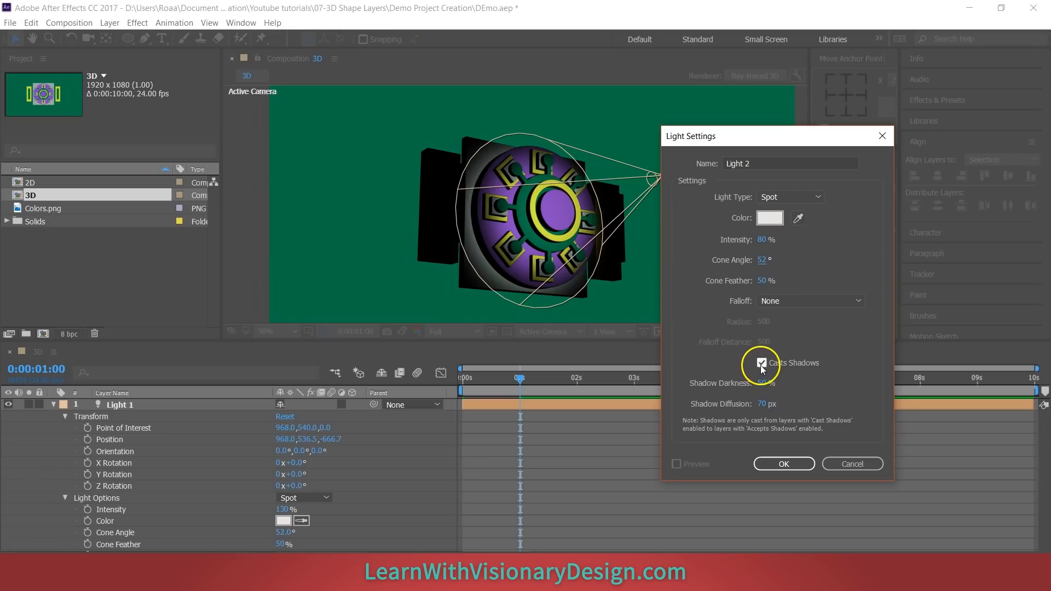
pyautogui.click(762, 362)
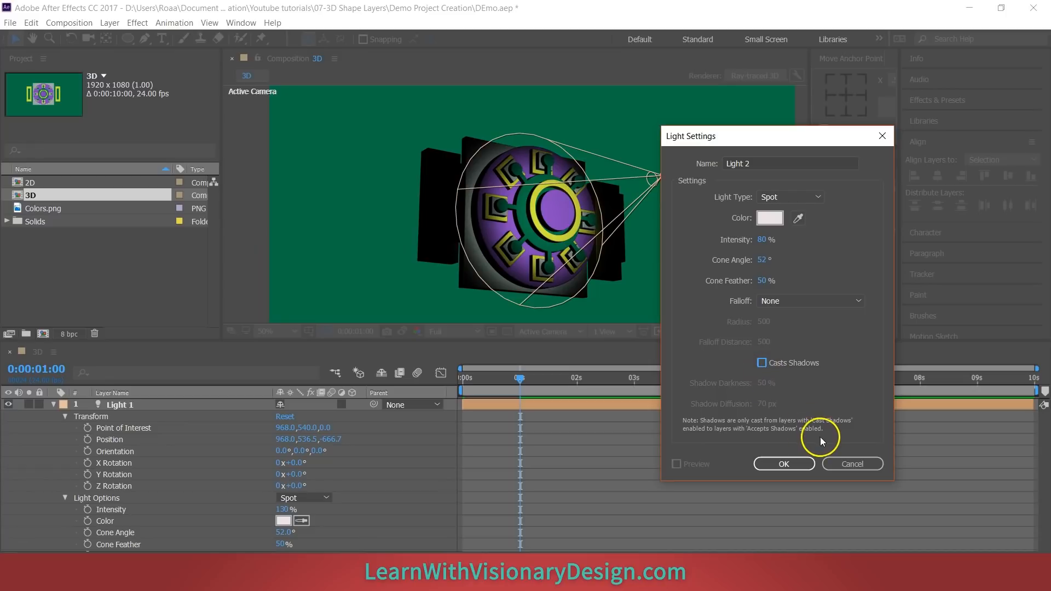
pyautogui.click(778, 465)
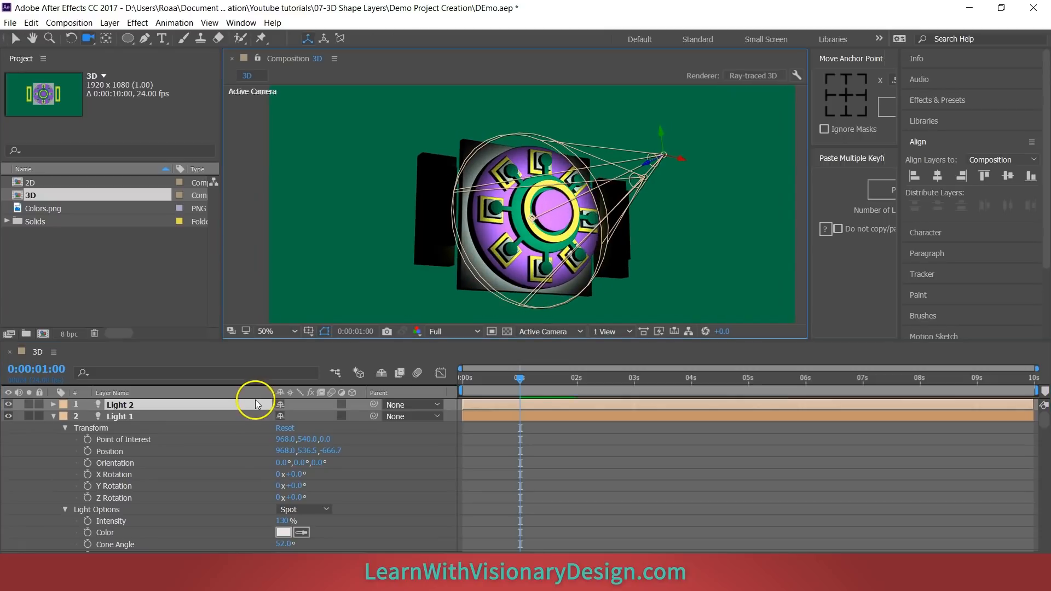
# Step: Move Light 2 to the left of the model and shift its point of interest onto the left yellow bar
pyautogui.click(254, 406)
pyautogui.press('v')
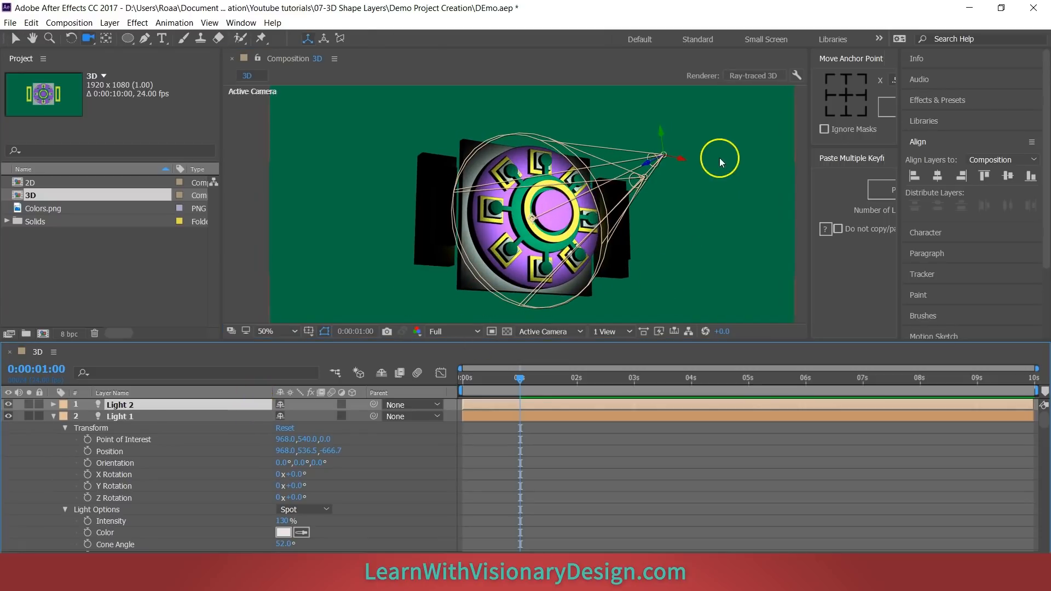
pyautogui.moveTo(664, 160); pyautogui.dragTo(219, 181)
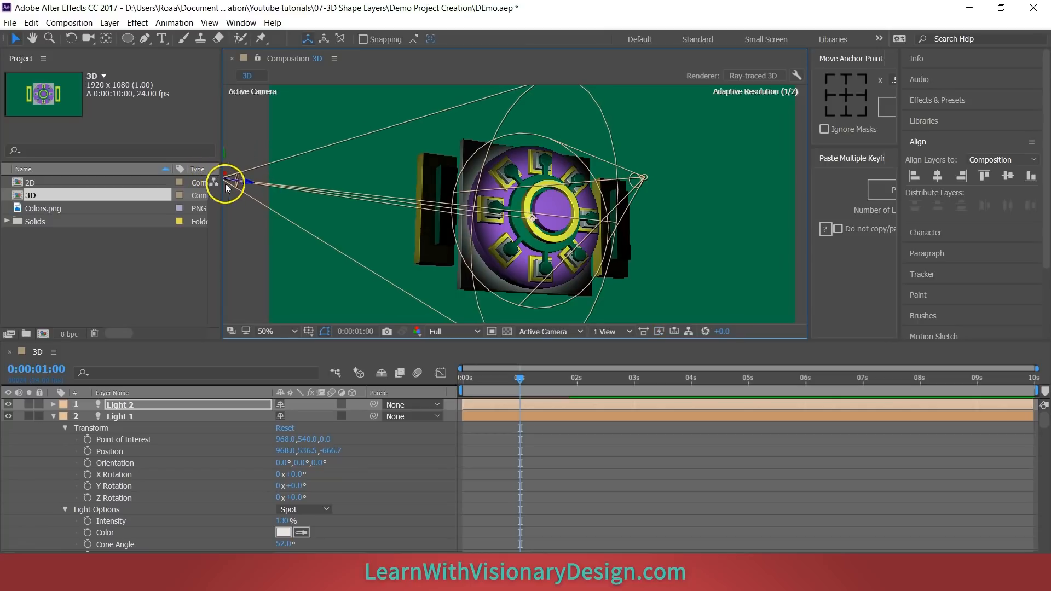
pyautogui.moveTo(524, 220); pyautogui.dragTo(430, 209)
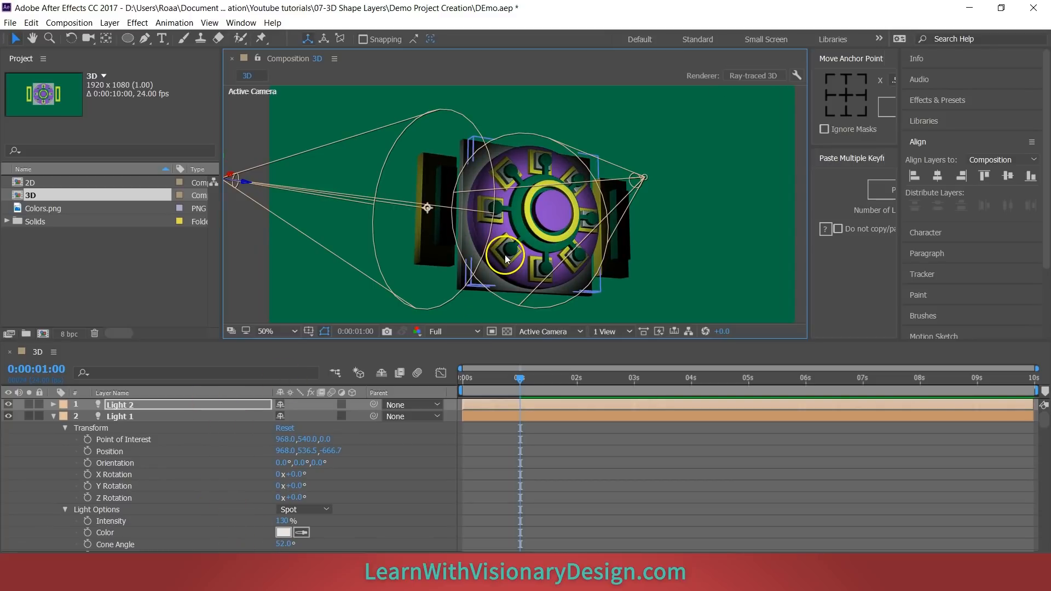
# Step: From a side view of the model, bring Light 2 and its point of interest forward in depth, toward the model's front
pyautogui.press('c')
pyautogui.moveTo(352, 252); pyautogui.dragTo(428, 265)
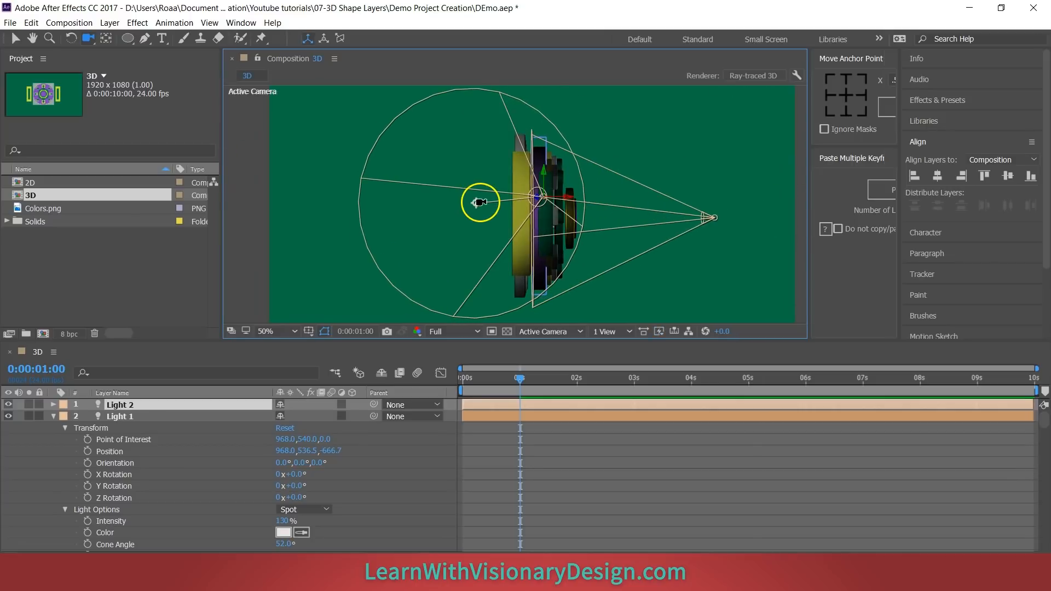
pyautogui.press('v')
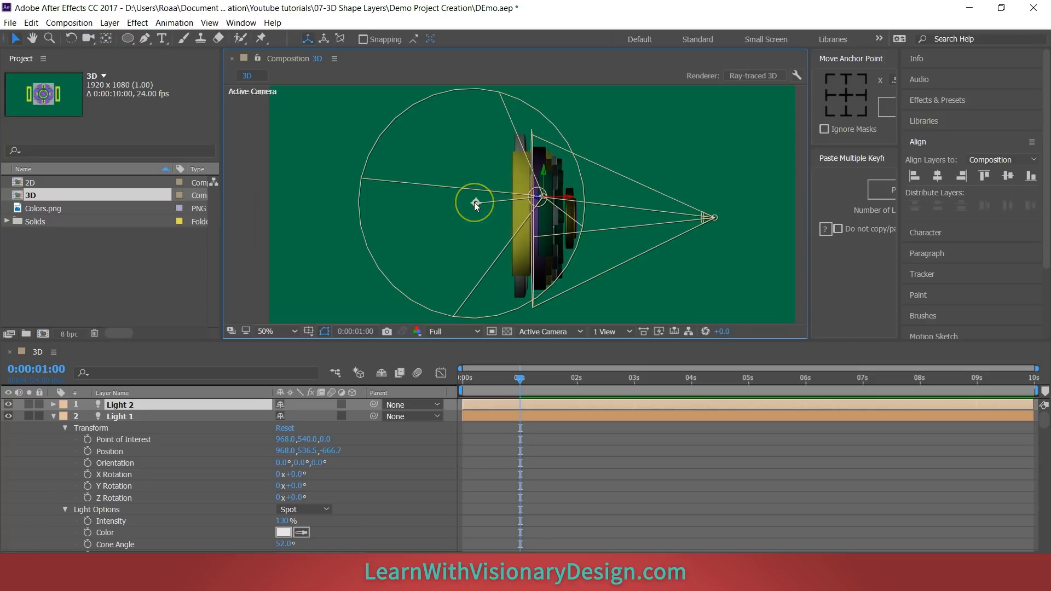
pyautogui.moveTo(476, 206)
pyautogui.mouseDown()
pyautogui.moveTo(537, 198)
pyautogui.moveTo(562, 210)
pyautogui.moveTo(546, 197)
pyautogui.moveTo(579, 202)
pyautogui.moveTo(541, 204)
pyautogui.moveTo(600, 211)
pyautogui.moveTo(584, 216)
pyautogui.mouseUp()
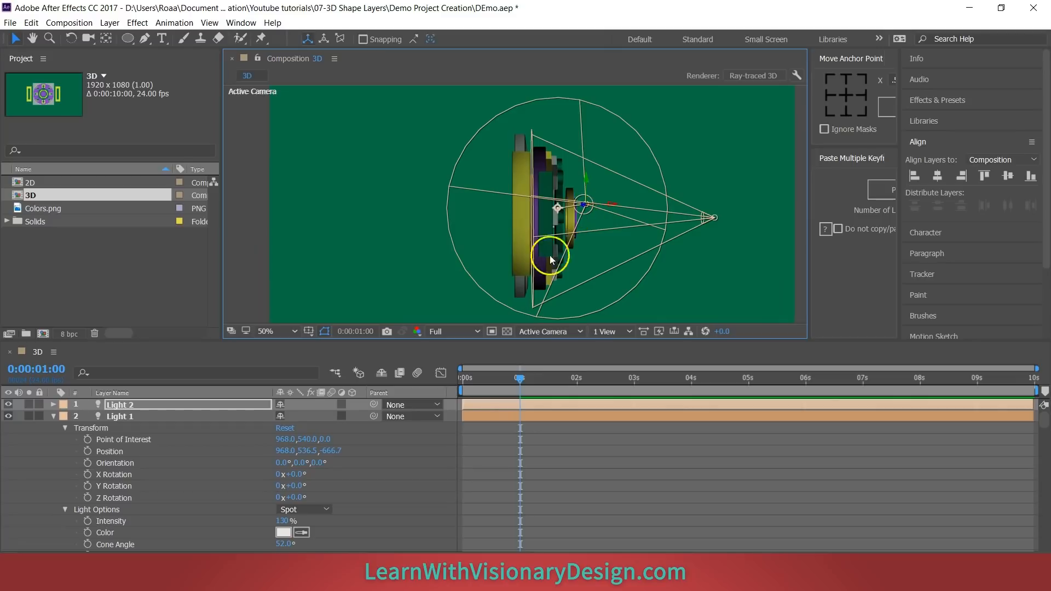
# Step: Move Light 1 farther in front of the model, to position 1027.5, 548, -1150.2, and orbit the camera back to an angled front view
pyautogui.press('c')
pyautogui.moveTo(541, 249); pyautogui.dragTo(488, 263)
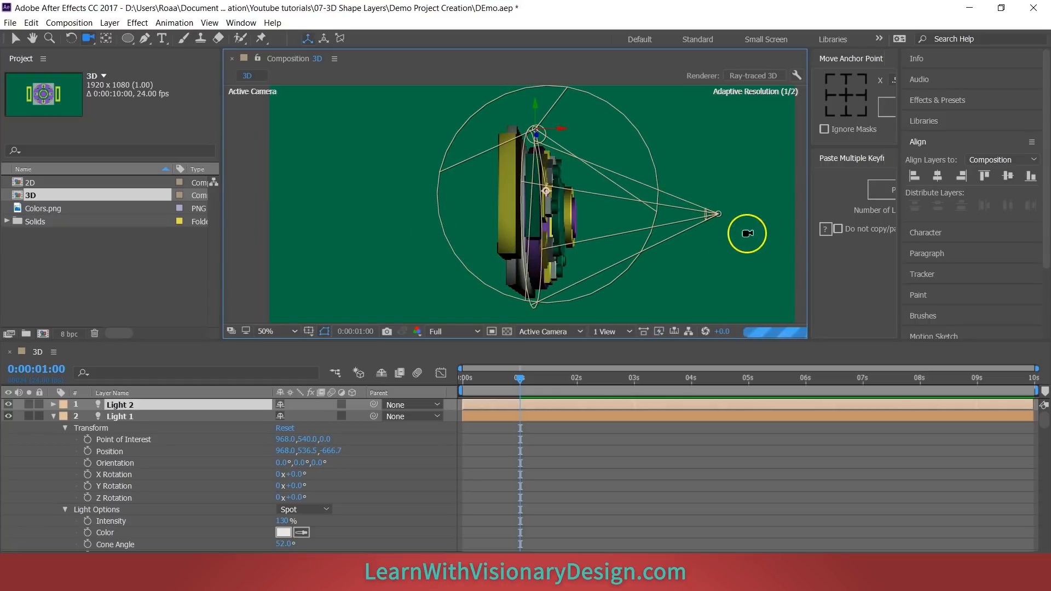
pyautogui.press('v')
pyautogui.moveTo(720, 216); pyautogui.dragTo(841, 221)
pyautogui.press('c')
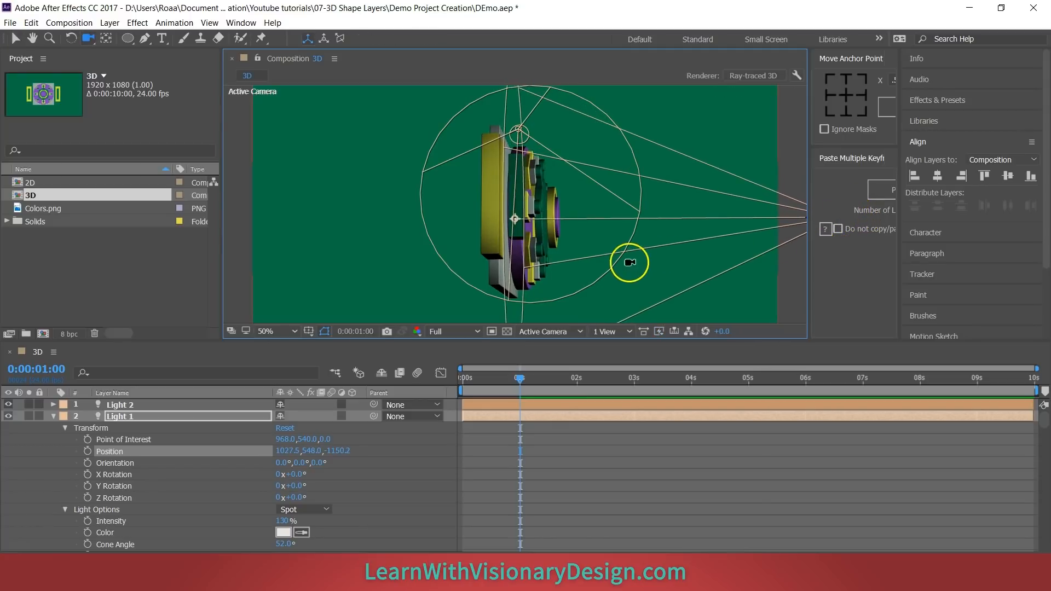
pyautogui.moveTo(629, 263); pyautogui.dragTo(602, 268)
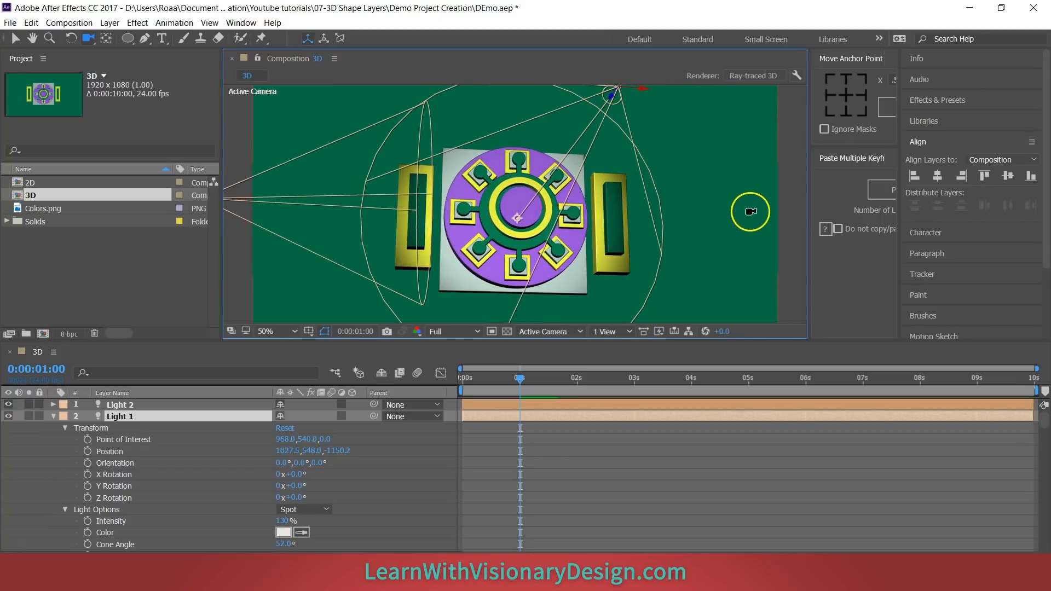
pyautogui.moveTo(751, 211); pyautogui.dragTo(750, 183)
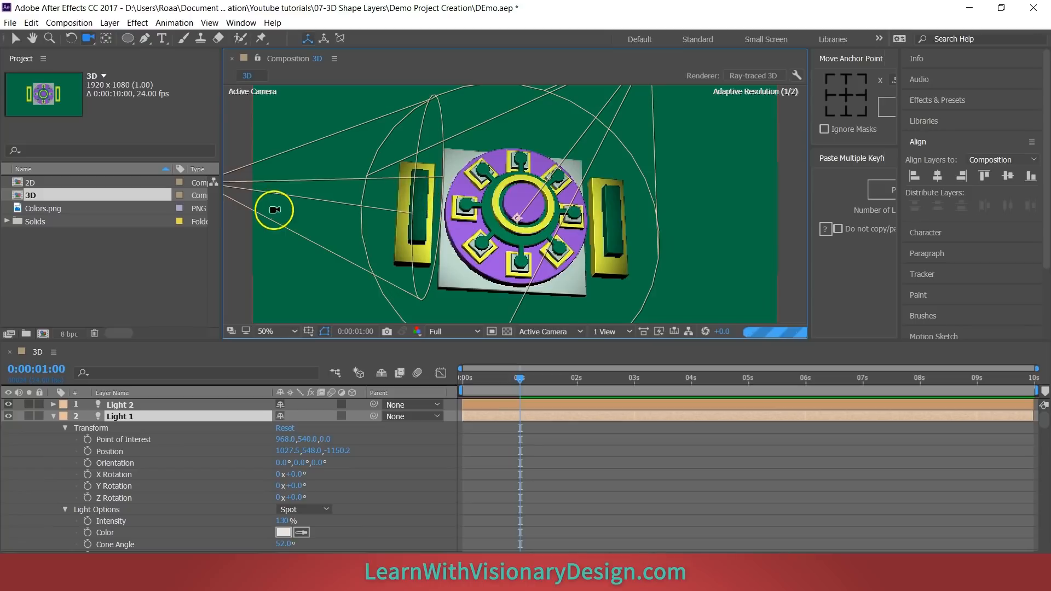
pyautogui.moveTo(275, 209); pyautogui.dragTo(295, 204)
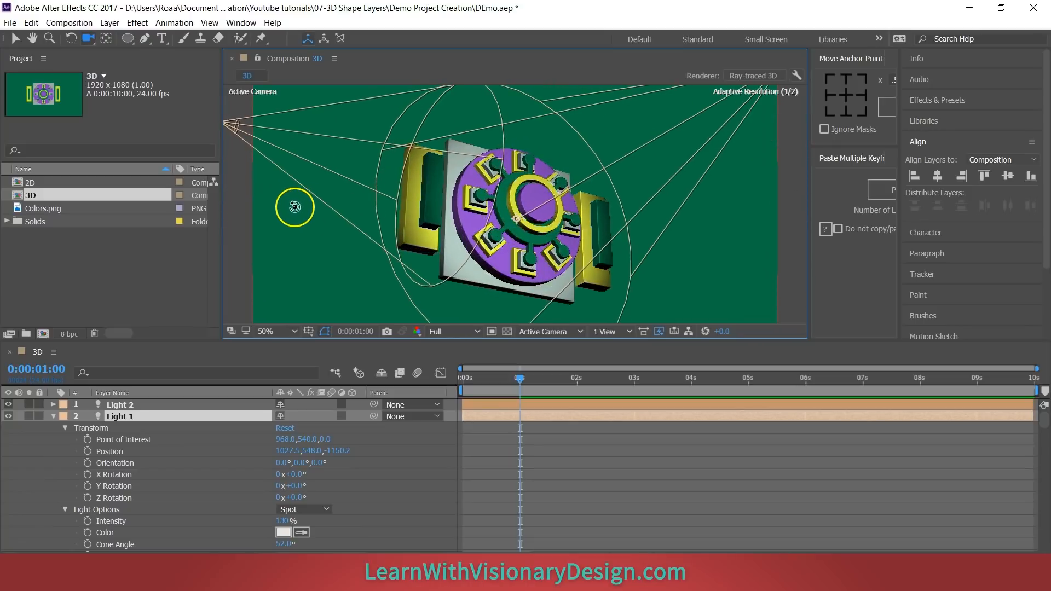
# Step: Make the BG layer 3D and push it behind the model with a Z position of 300
pyautogui.click(53, 417)
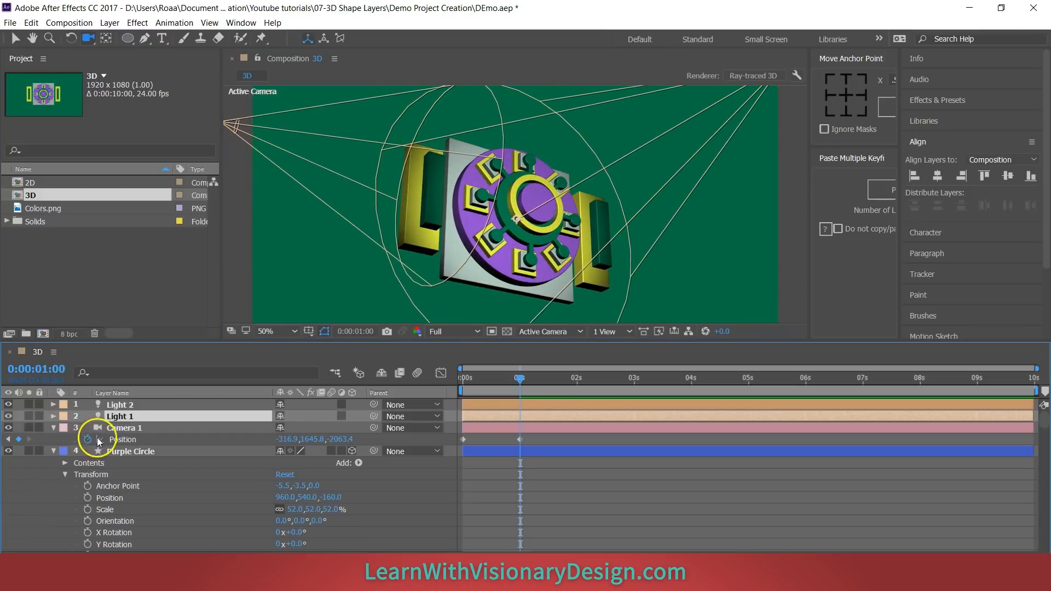
pyautogui.click(53, 428)
pyautogui.scroll(-10, 137, 498)
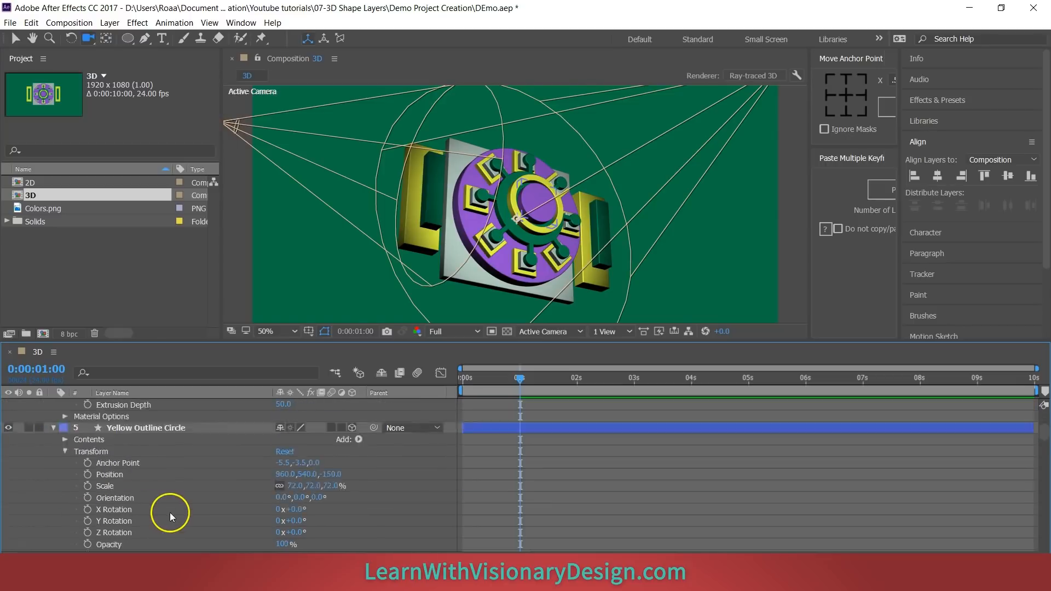
pyautogui.scroll(-15, 181, 490)
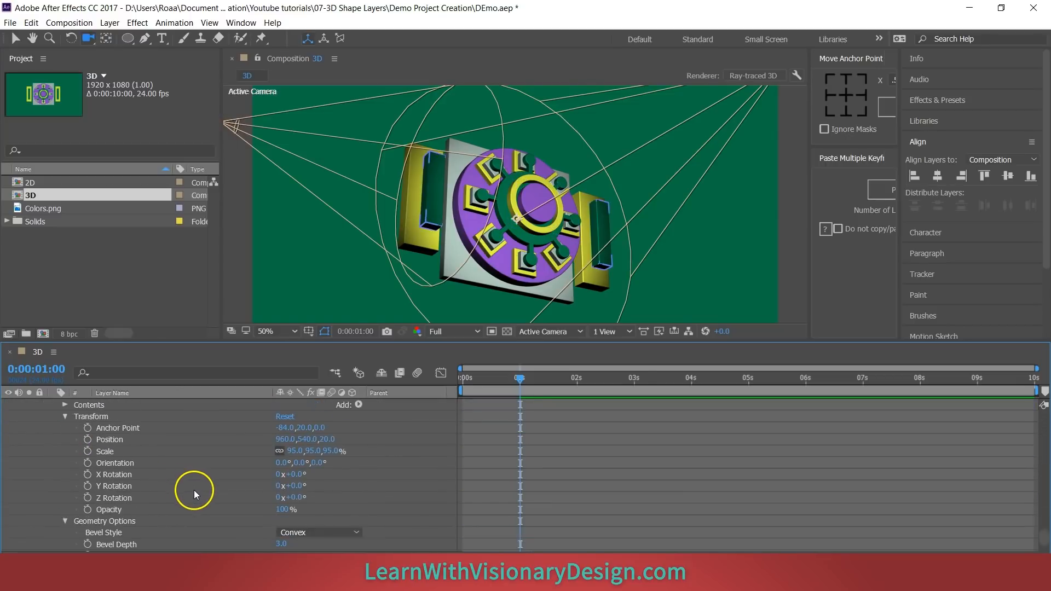
pyautogui.click(195, 546)
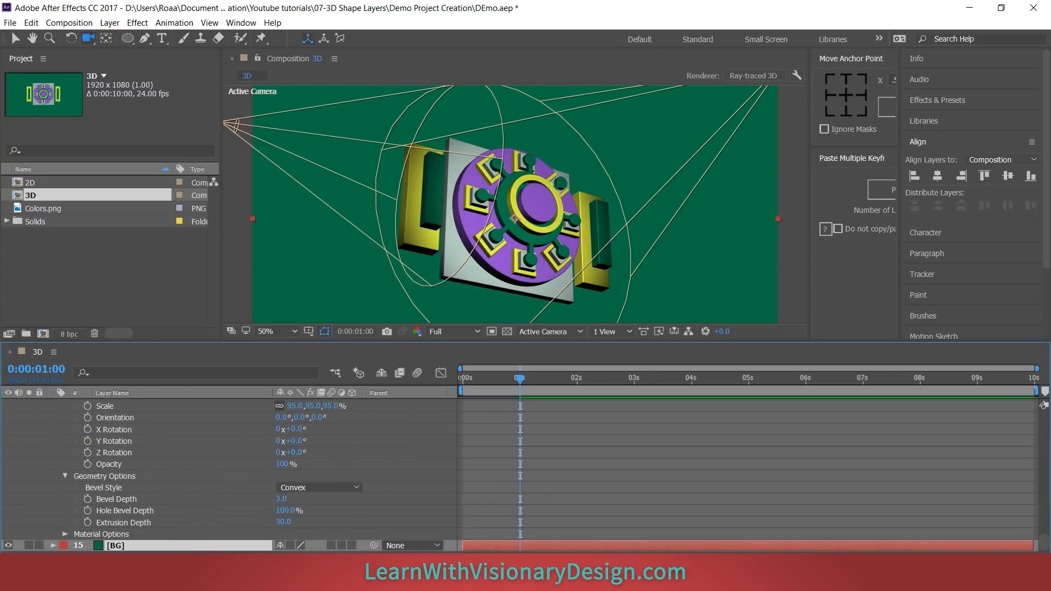
pyautogui.click(354, 545)
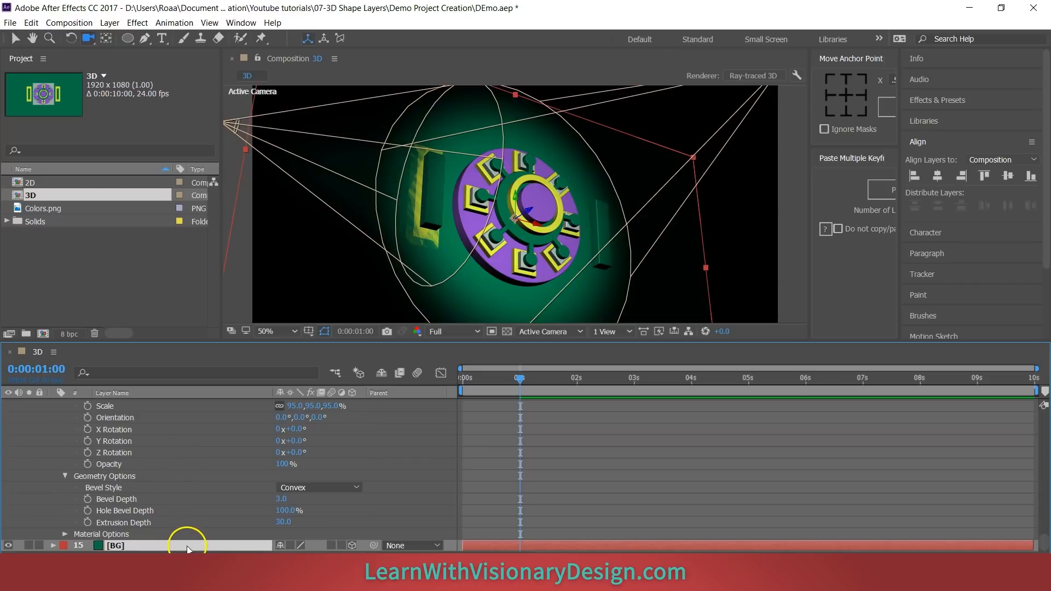
pyautogui.press('p')
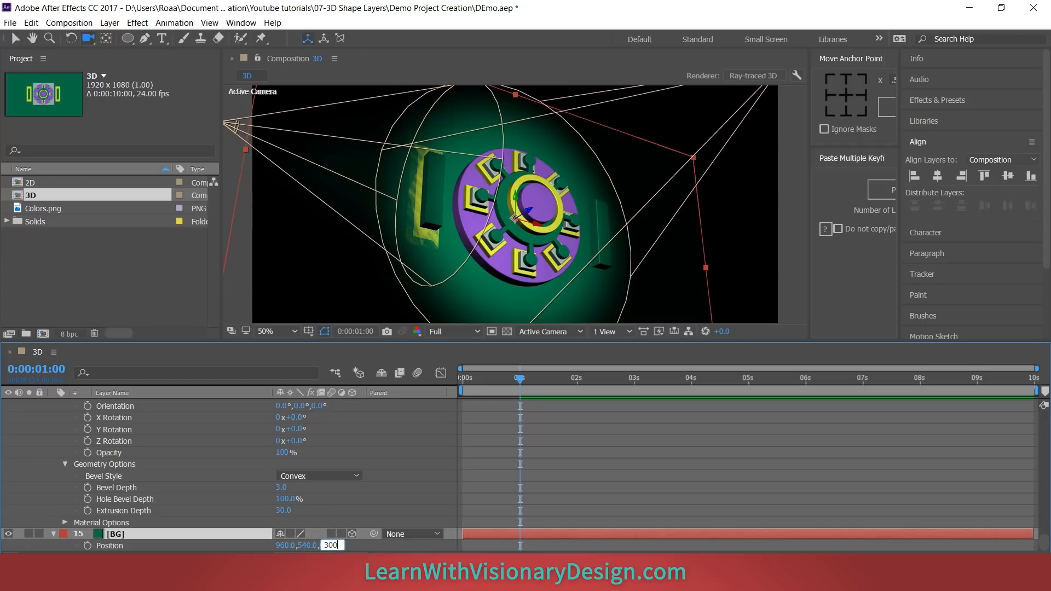
pyautogui.press('Return')
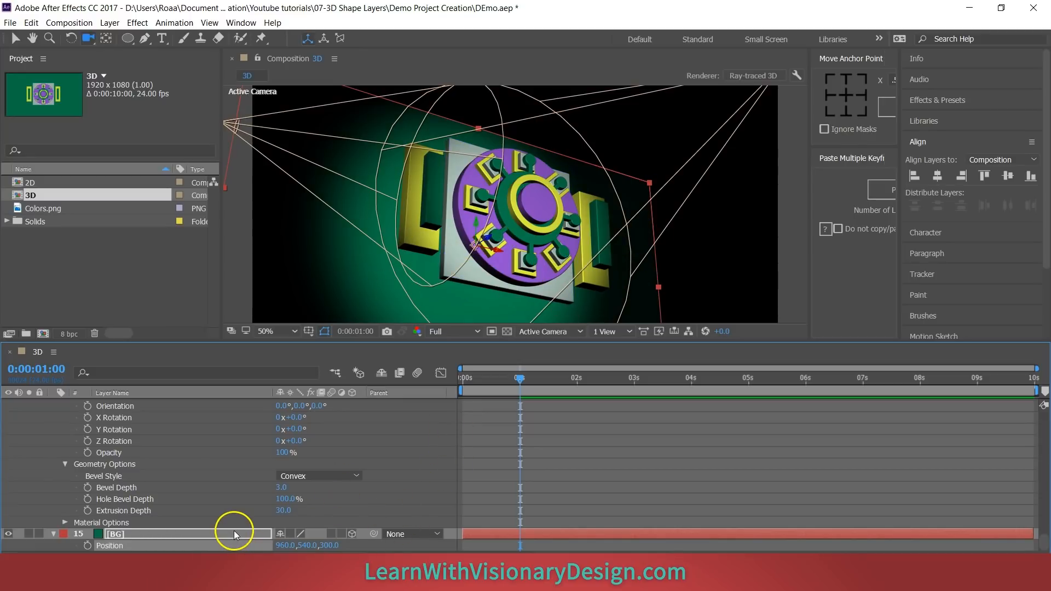
# Step: Scale the BG layer up uniformly to 307%
pyautogui.press('s')
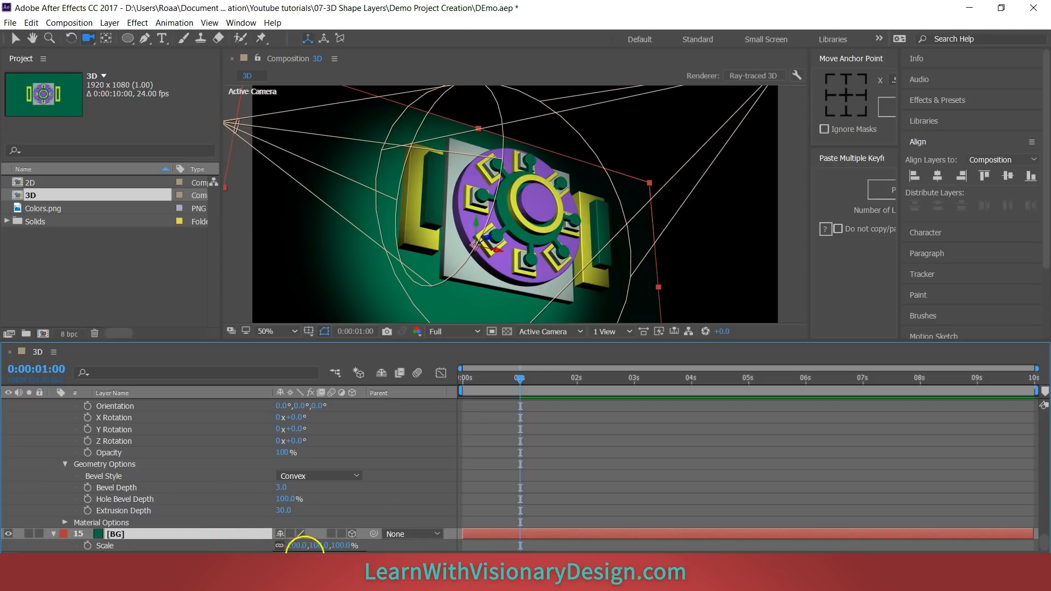
pyautogui.moveTo(298, 546); pyautogui.dragTo(418, 544)
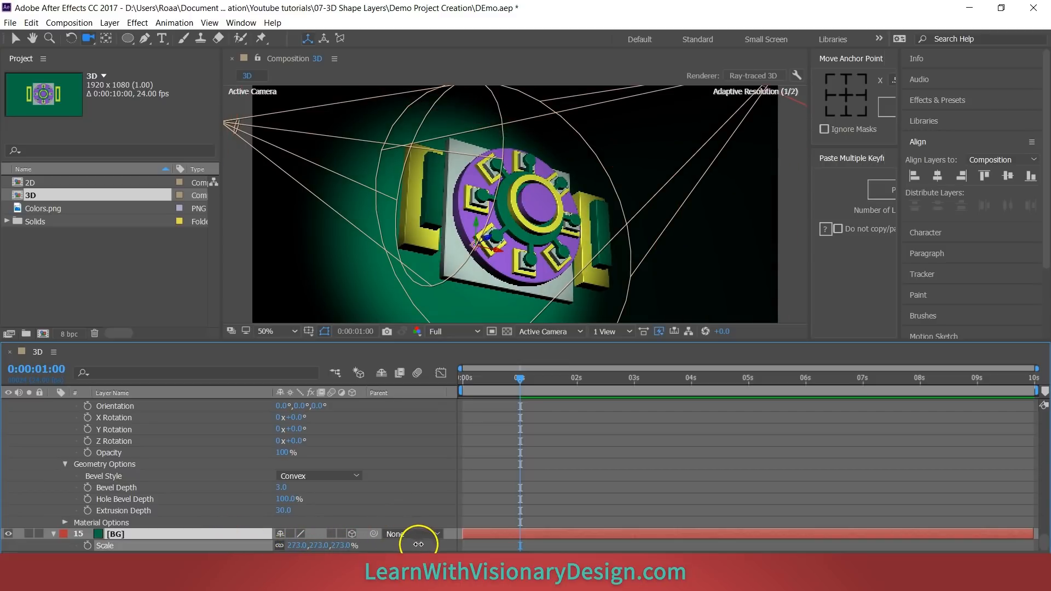
pyautogui.click(411, 476)
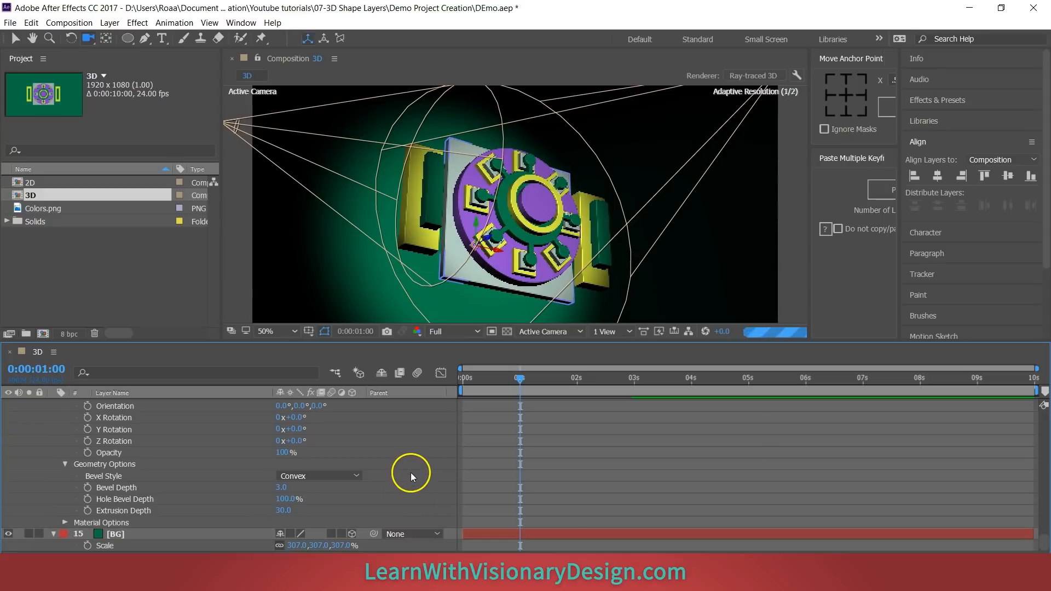
pyautogui.scroll(-2, 522, 242)
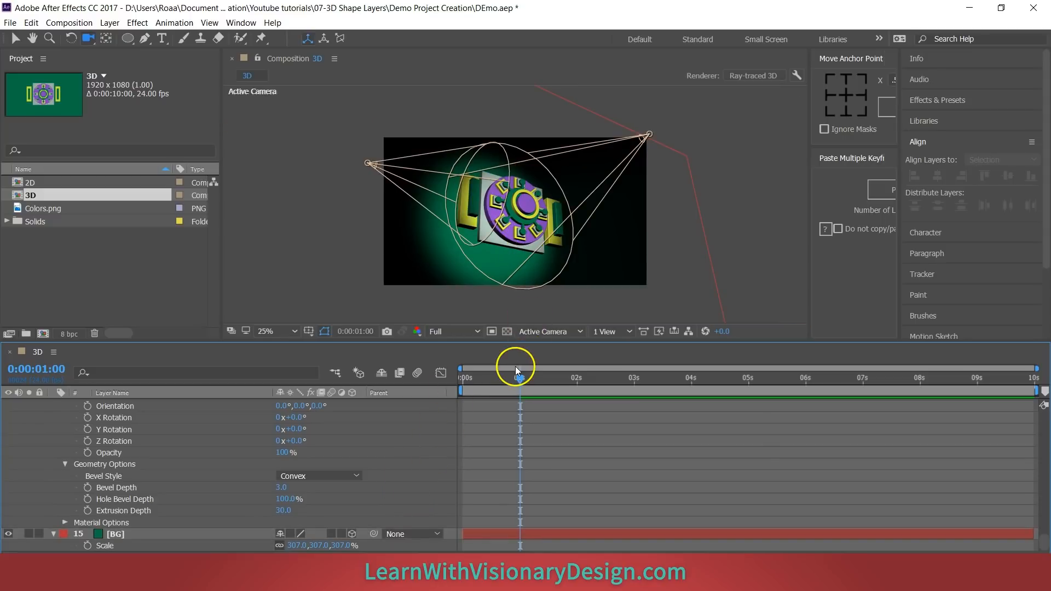
pyautogui.scroll(2, 534, 251)
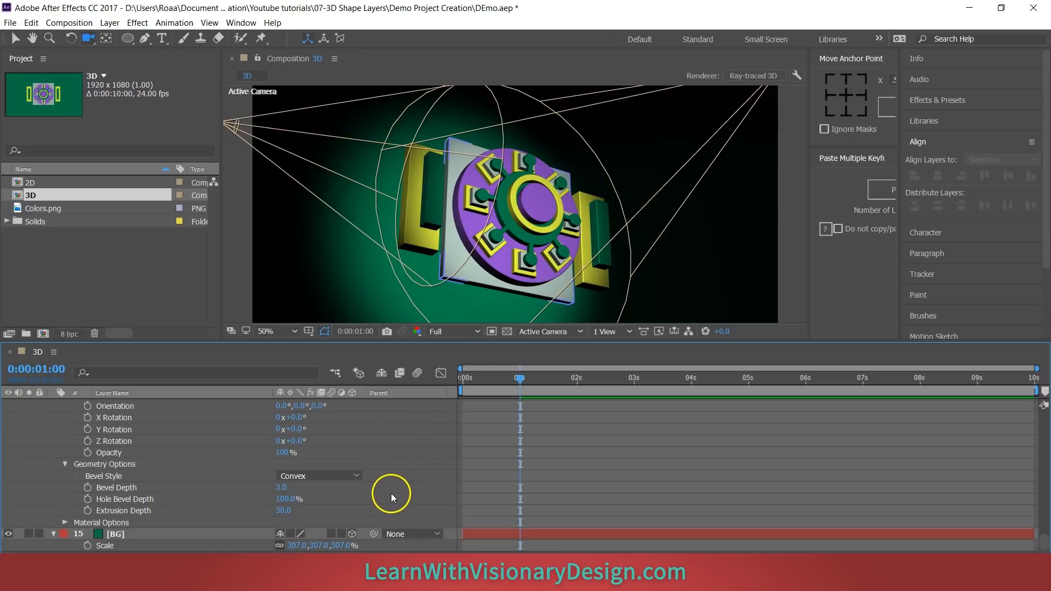
pyautogui.scroll(3, 391, 491)
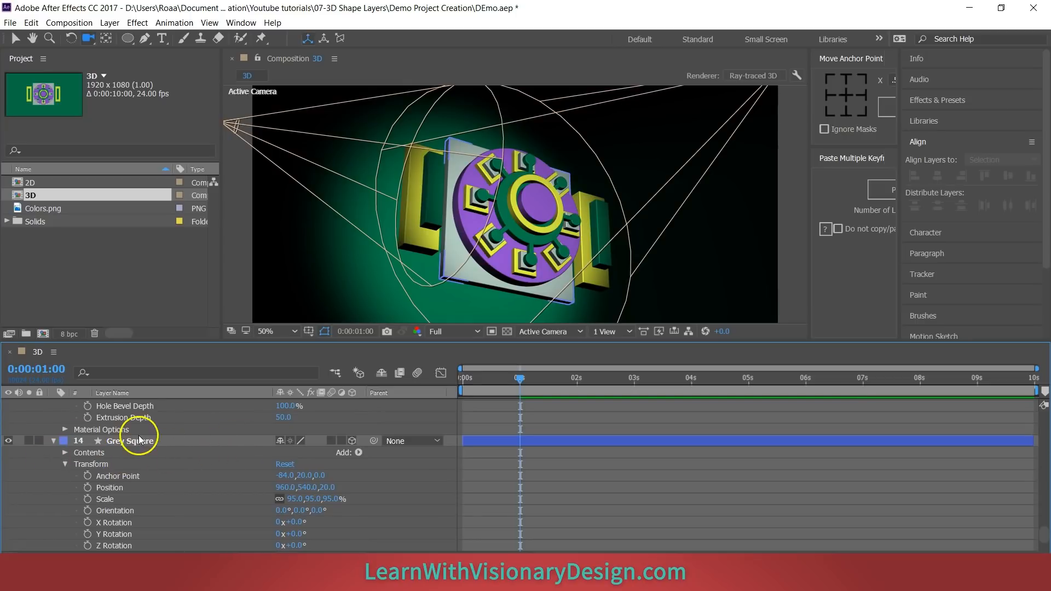
# Step: Turn on Casts Shadows in the material options of the Grey Square layer
pyautogui.click(209, 447)
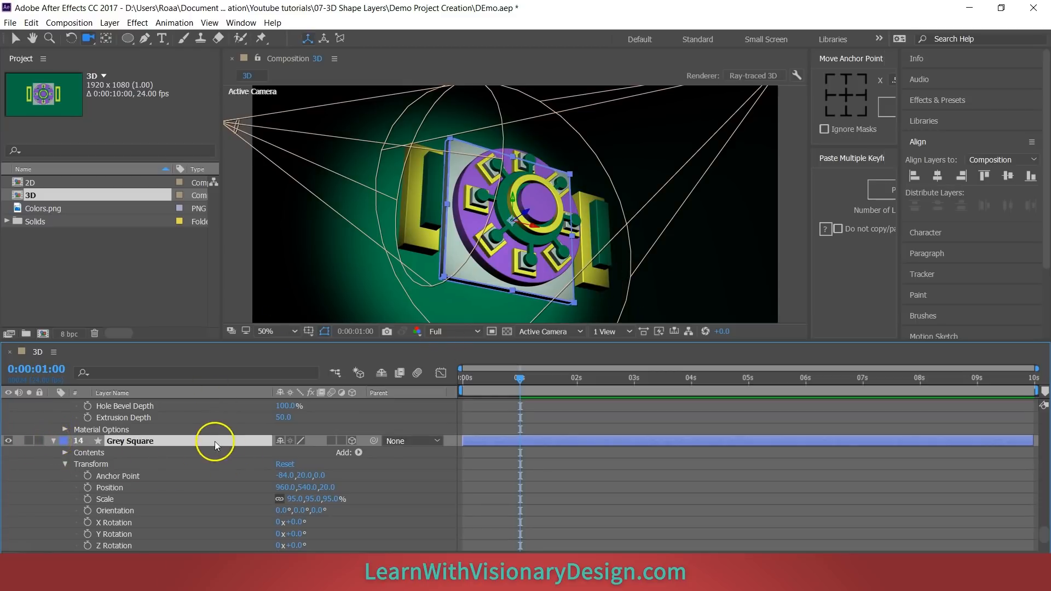
pyautogui.scroll(-5, 153, 445)
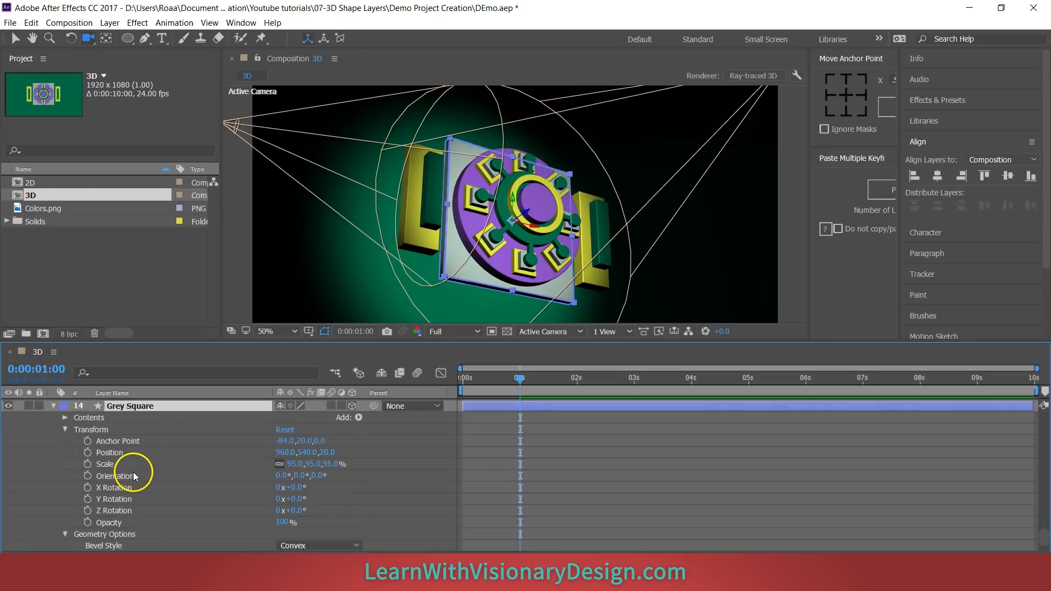
pyautogui.click(64, 523)
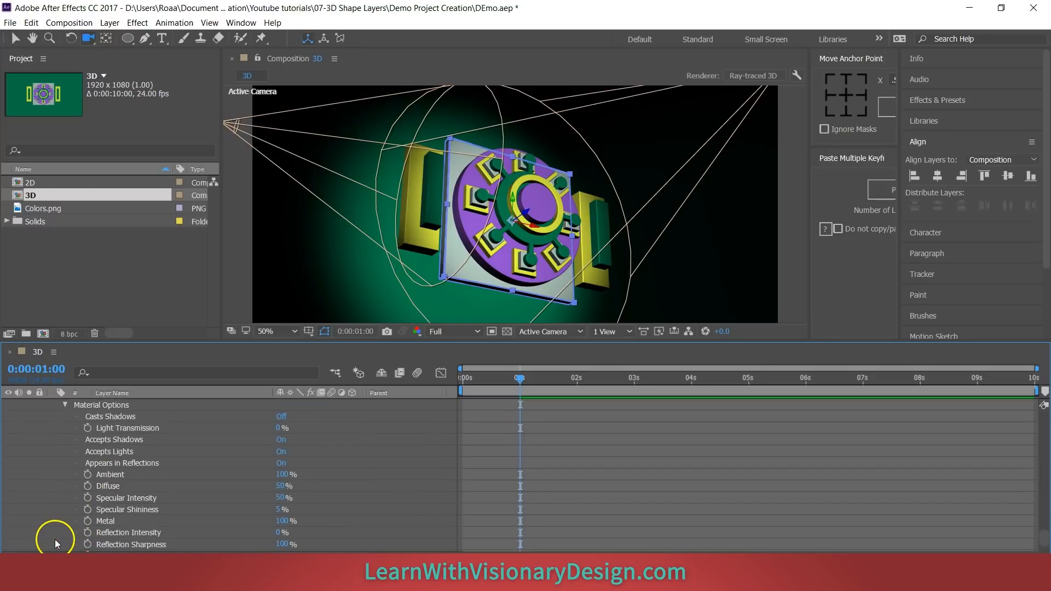
pyautogui.click(281, 418)
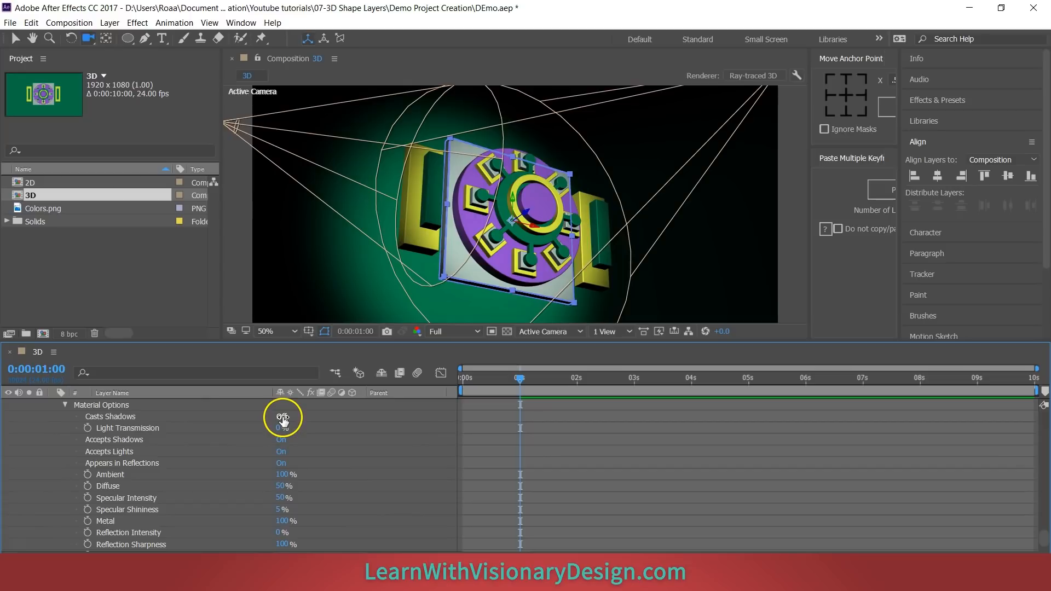
pyautogui.click(281, 417)
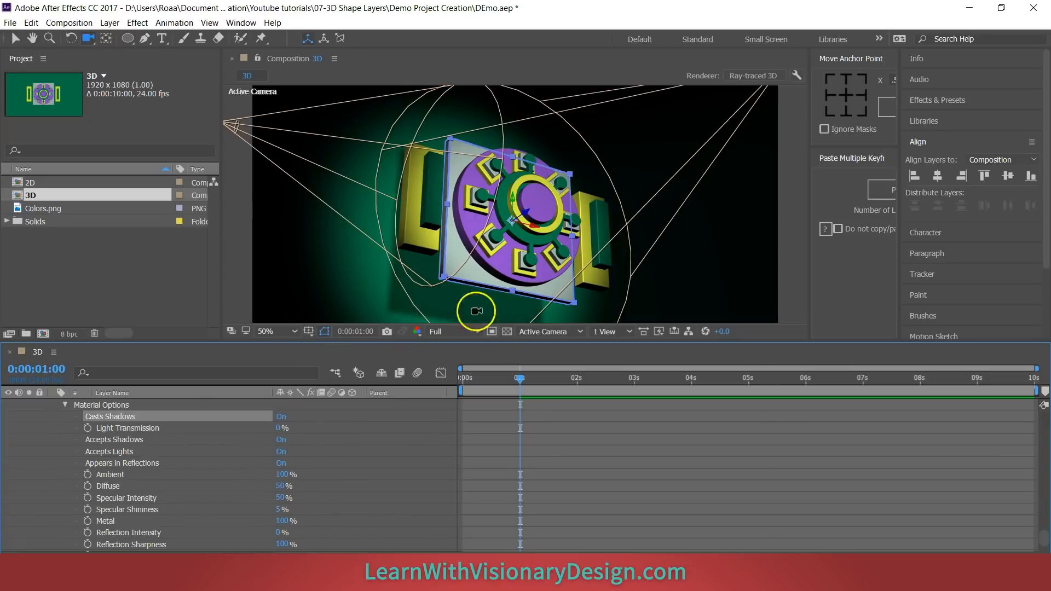
# Step: Turn on Casts Shadows in the material options of the Yellow Side Rectangles layer
pyautogui.scroll(3, 96, 521)
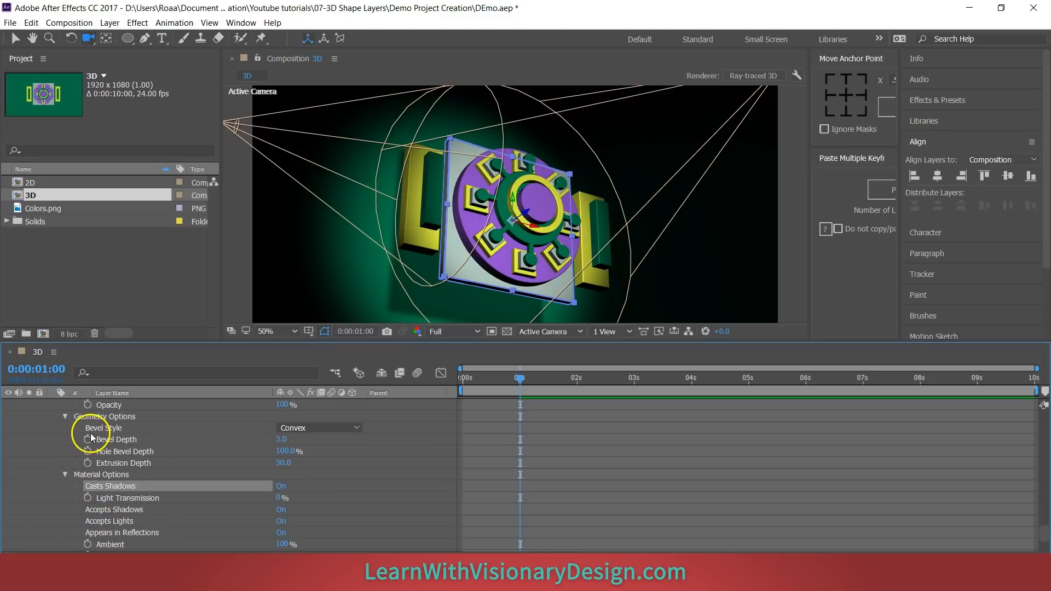
pyautogui.click(65, 471)
pyautogui.click(103, 465)
pyautogui.hotkey('ctrl', 'Up')
pyautogui.scroll(2, 102, 464)
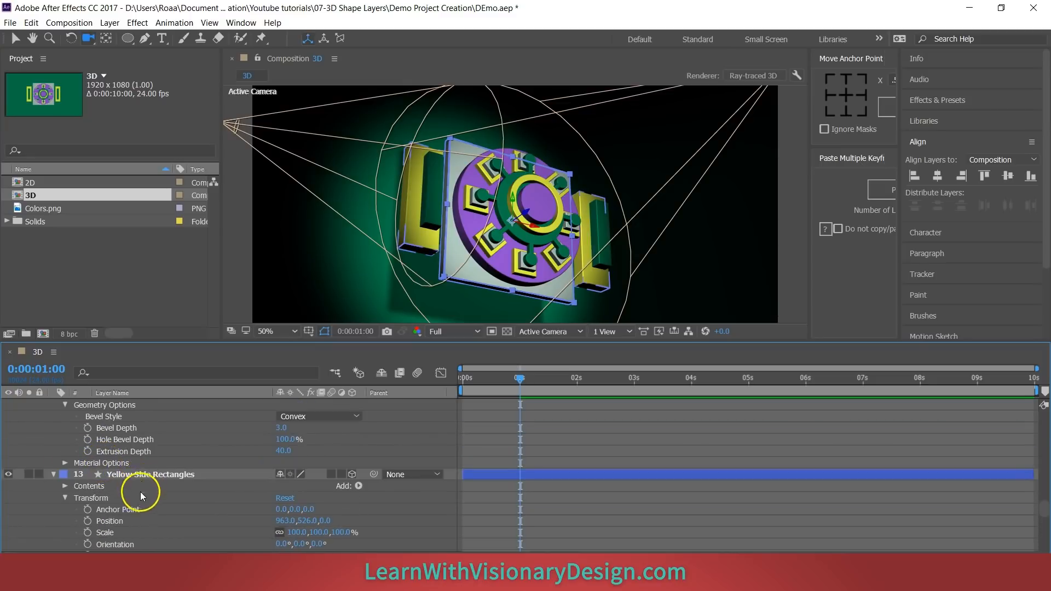
pyautogui.scroll(-5, 70, 501)
pyautogui.hotkey('ctrl', 'Down')
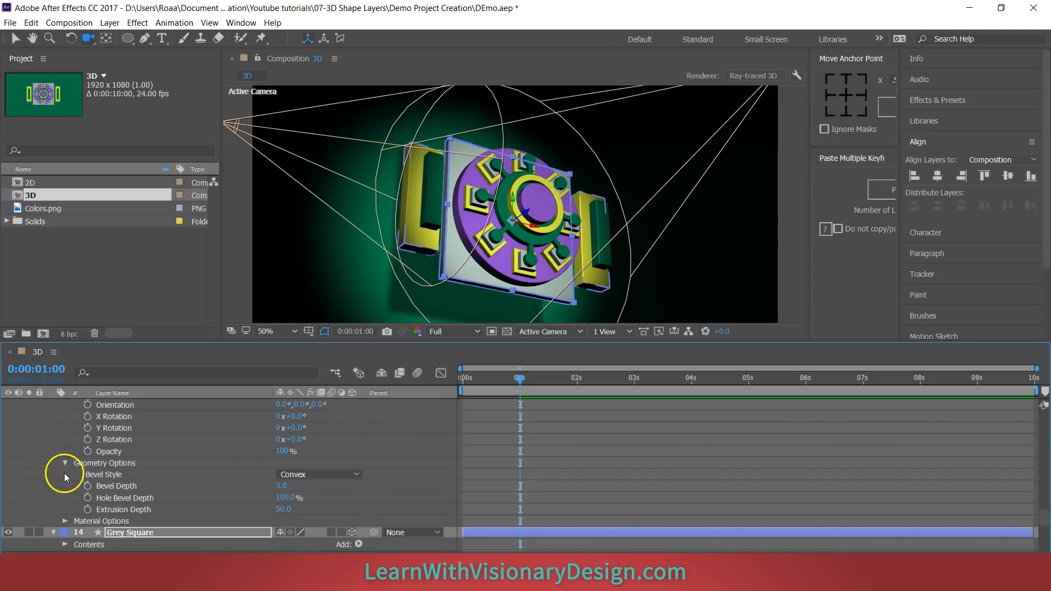
pyautogui.click(65, 521)
pyautogui.scroll(-4, 67, 540)
pyautogui.click(280, 417)
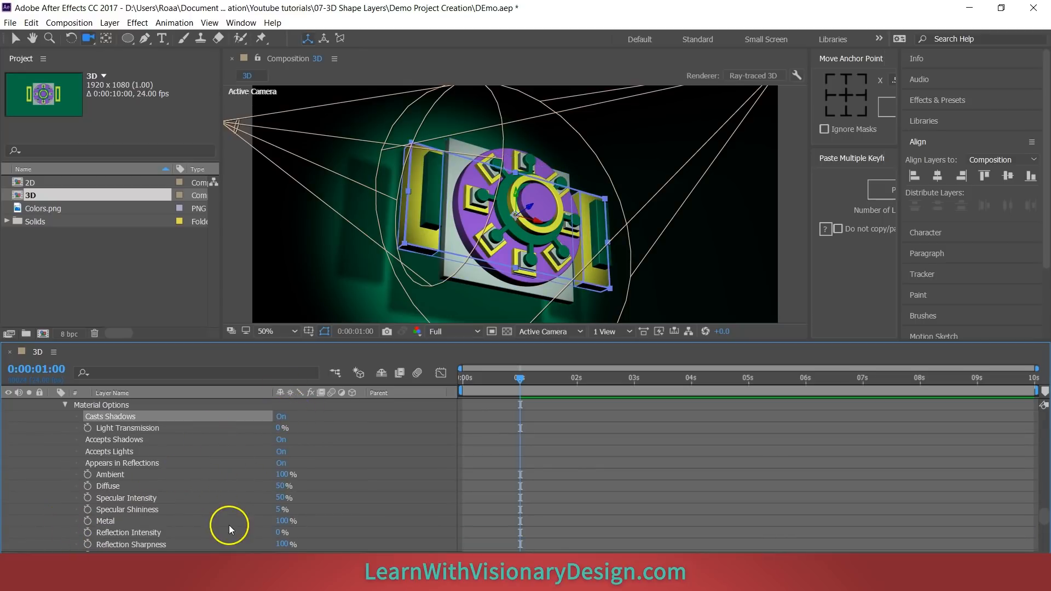
# Step: Turn on Casts Shadows in the material options of the Green Side Rectangles layer
pyautogui.scroll(8, 208, 477)
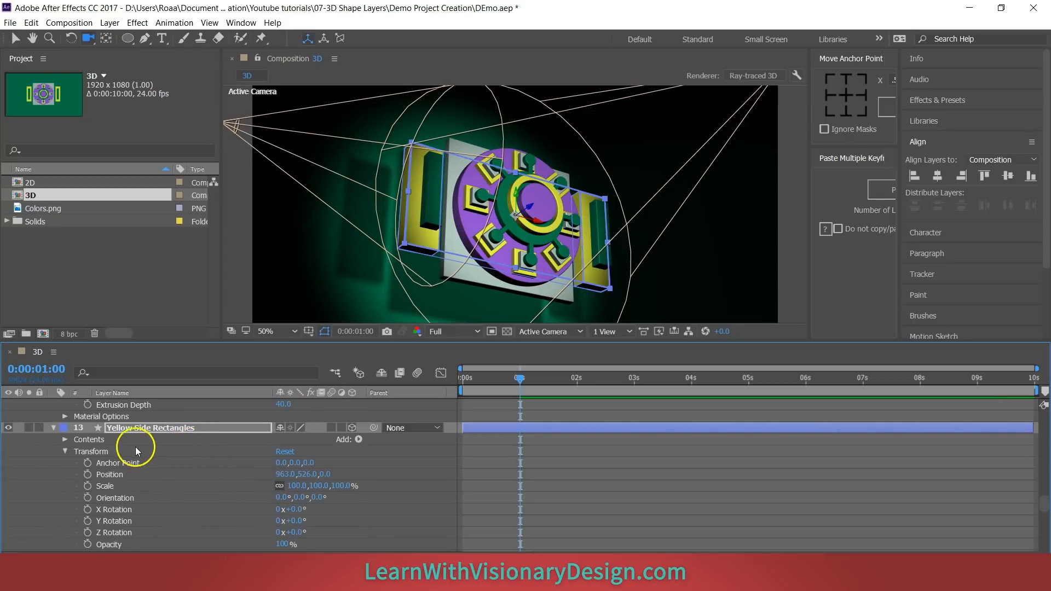
pyautogui.scroll(-8, 132, 445)
pyautogui.scroll(8, 130, 451)
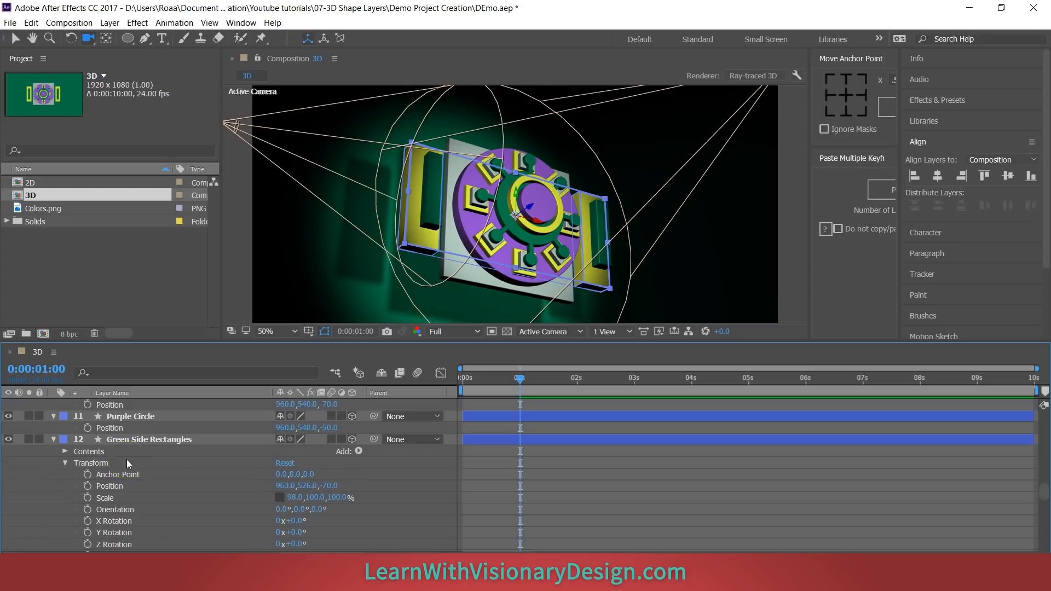
pyautogui.scroll(-12, 106, 434)
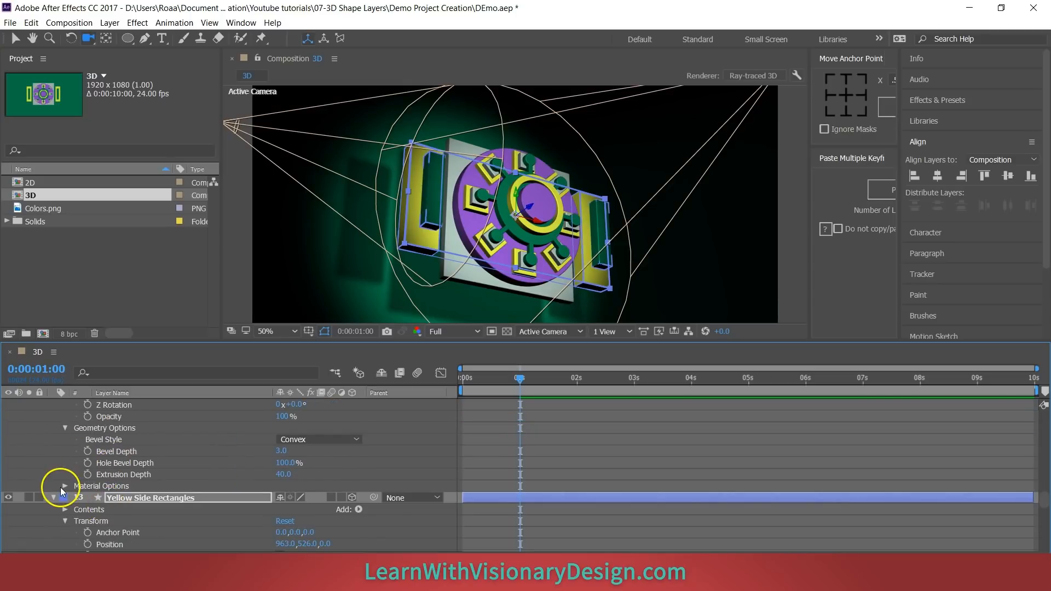
pyautogui.click(282, 416)
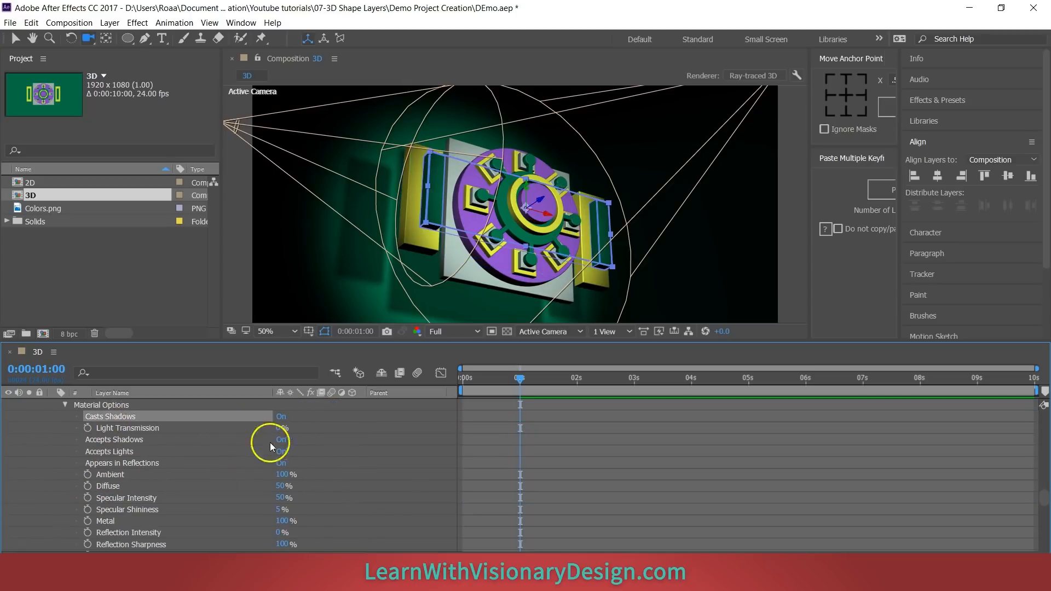
# Step: Reveal the Purple Circle layer's full properties and turn on Casts Shadows in its material options
pyautogui.scroll(3, 246, 438)
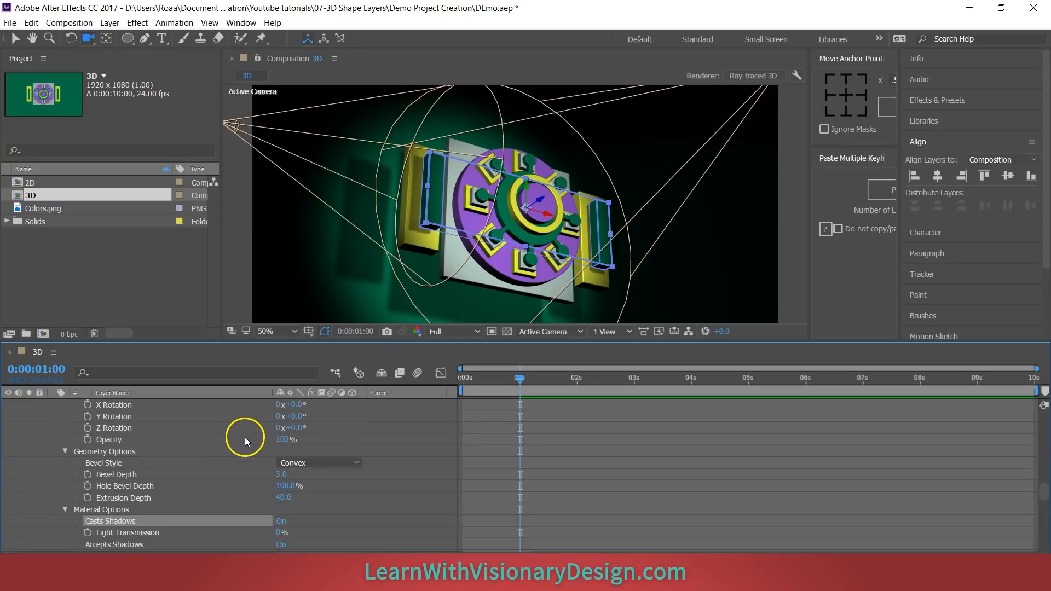
pyautogui.scroll(1, 165, 469)
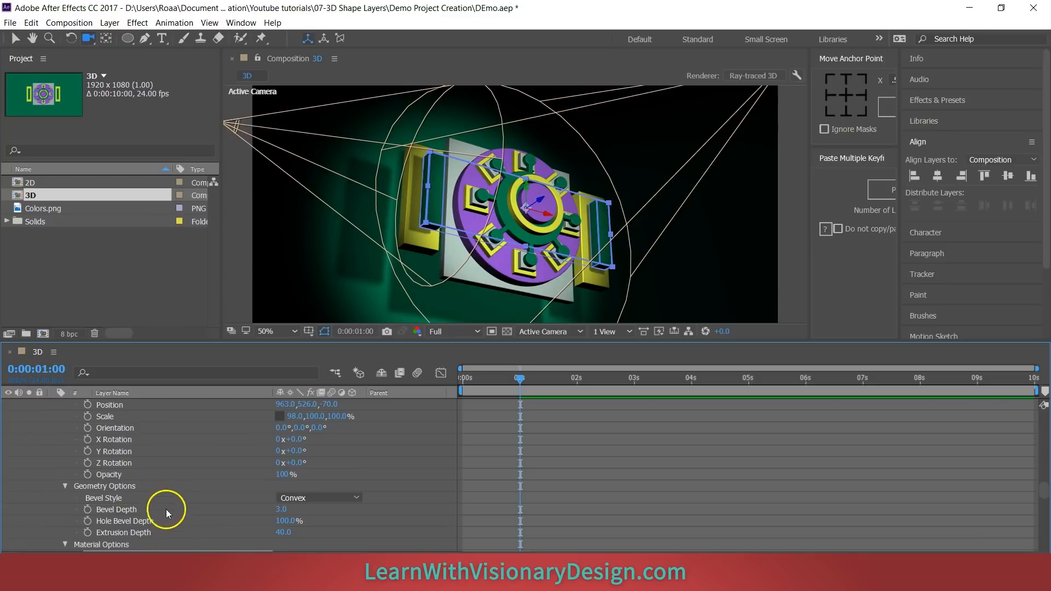
pyautogui.scroll(1, 153, 498)
pyautogui.scroll(2, 139, 448)
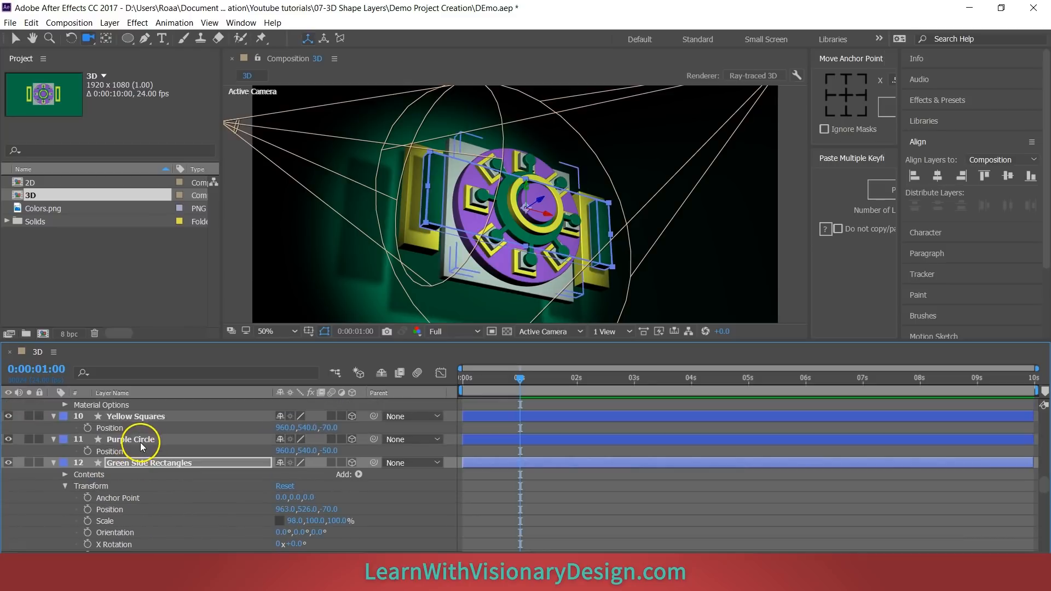
pyautogui.click(53, 439)
pyautogui.click(54, 439)
pyautogui.scroll(-3, 67, 436)
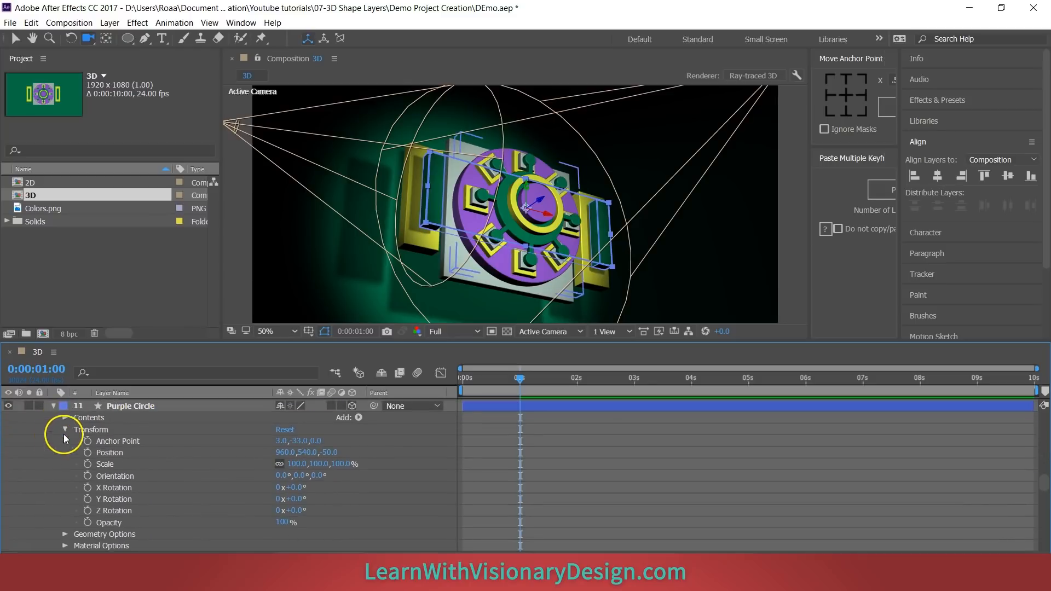
pyautogui.scroll(-1, 137, 523)
pyautogui.click(65, 440)
pyautogui.scroll(-1, 88, 452)
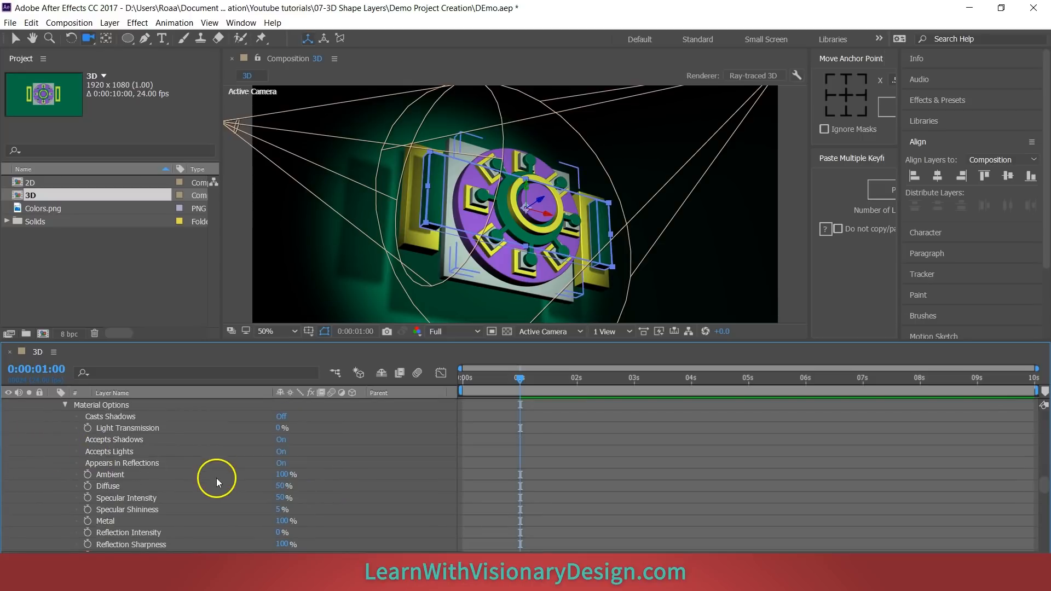
pyautogui.click(281, 417)
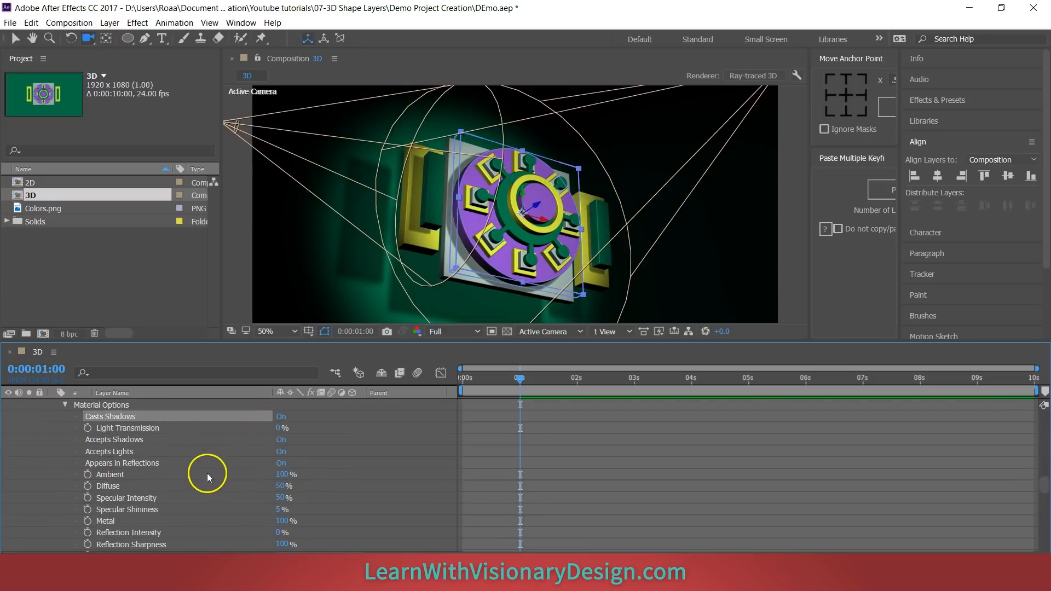
# Step: Turn on Casts Shadows in the material options of the Green Circle layer
pyautogui.scroll(3, 208, 473)
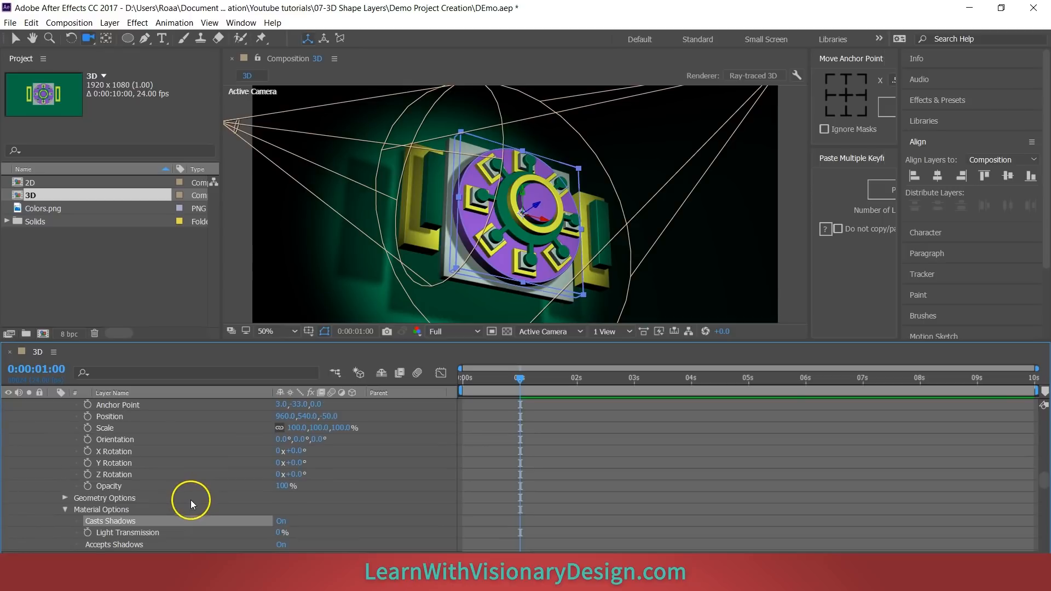
pyautogui.scroll(3, 170, 494)
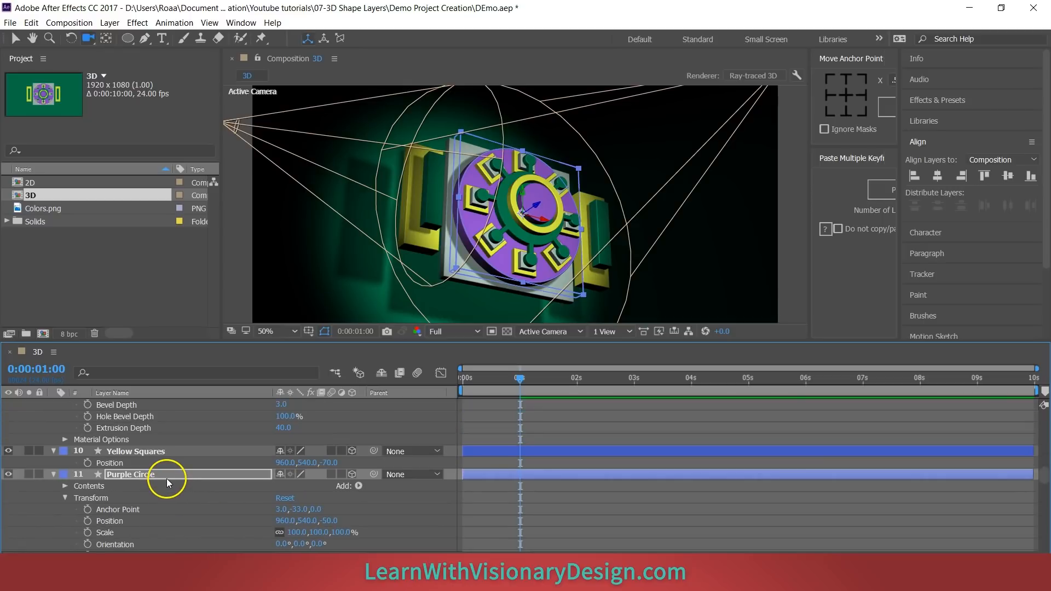
pyautogui.scroll(5, 173, 471)
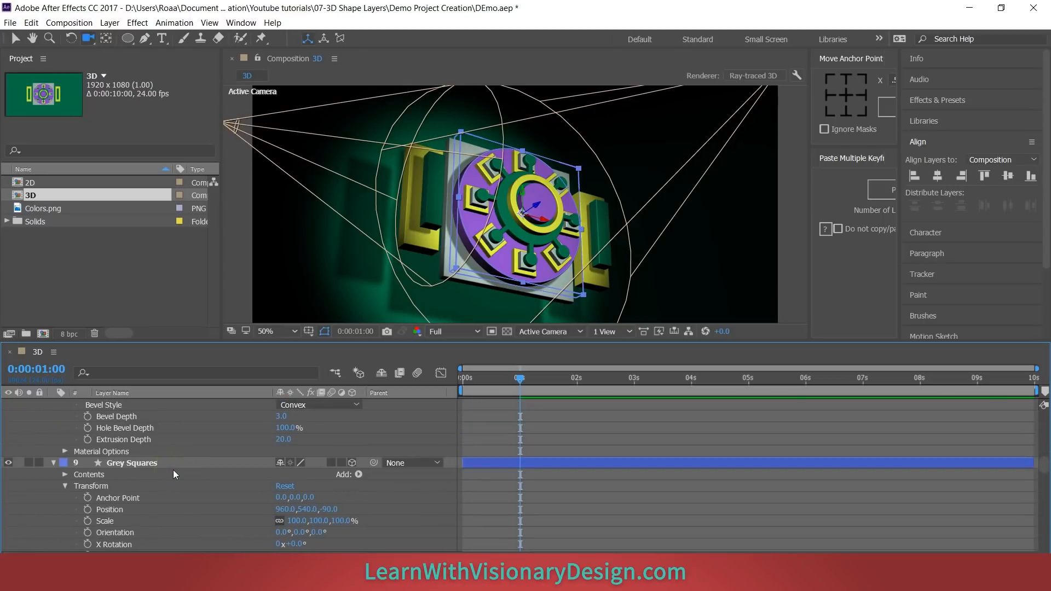
pyautogui.scroll(7, 175, 467)
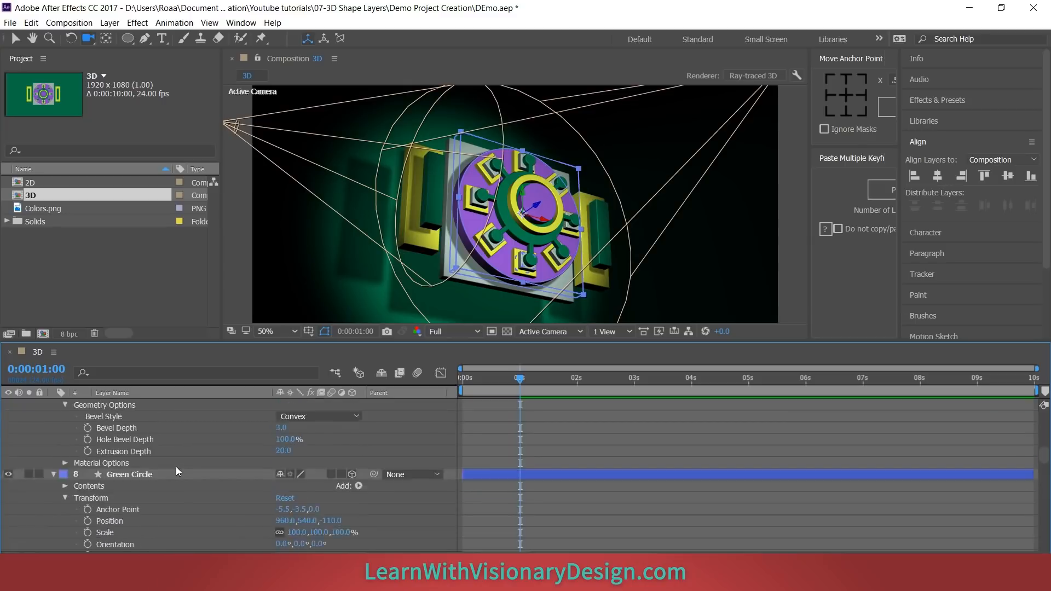
pyautogui.click(176, 506)
pyautogui.scroll(-5, 88, 526)
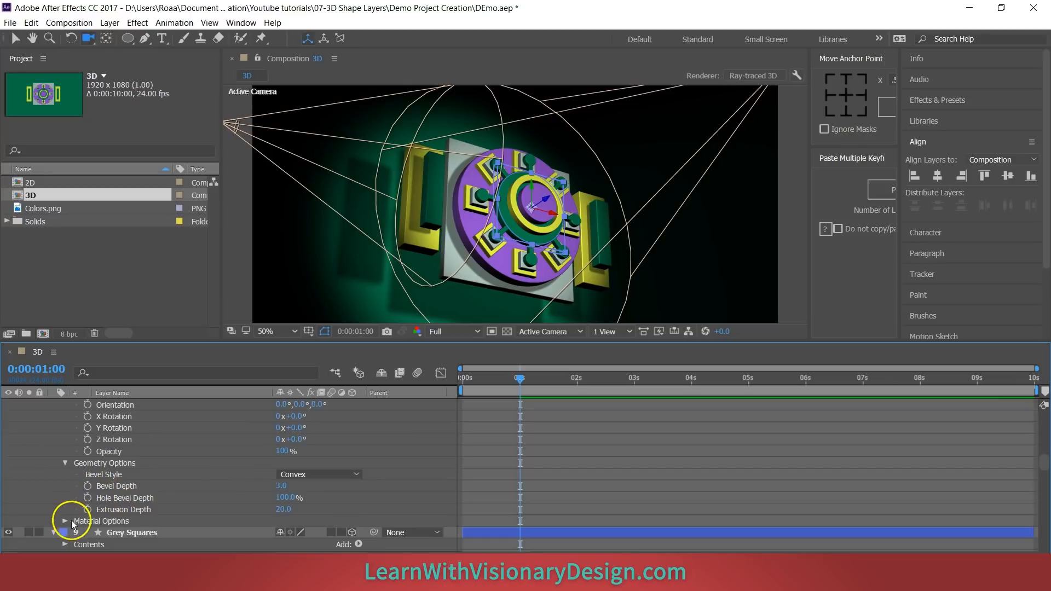
pyautogui.click(68, 521)
pyautogui.scroll(-3, 200, 523)
pyautogui.click(285, 417)
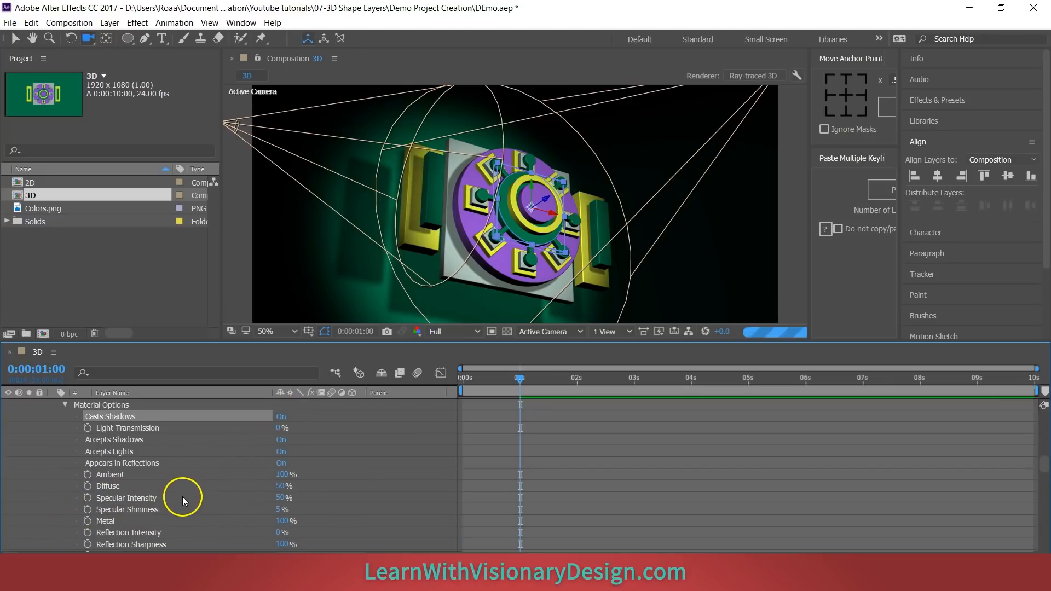
# Step: Turn on Casts Shadows in the material options of the Green Small Circles layer
pyautogui.scroll(10, 182, 496)
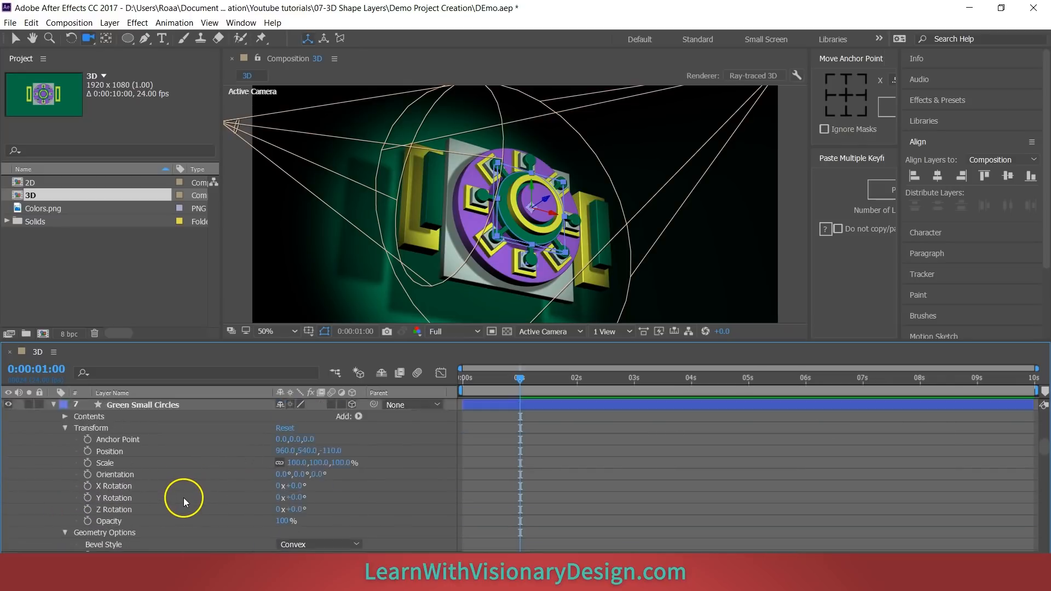
pyautogui.scroll(3, 183, 497)
pyautogui.scroll(-5, 77, 496)
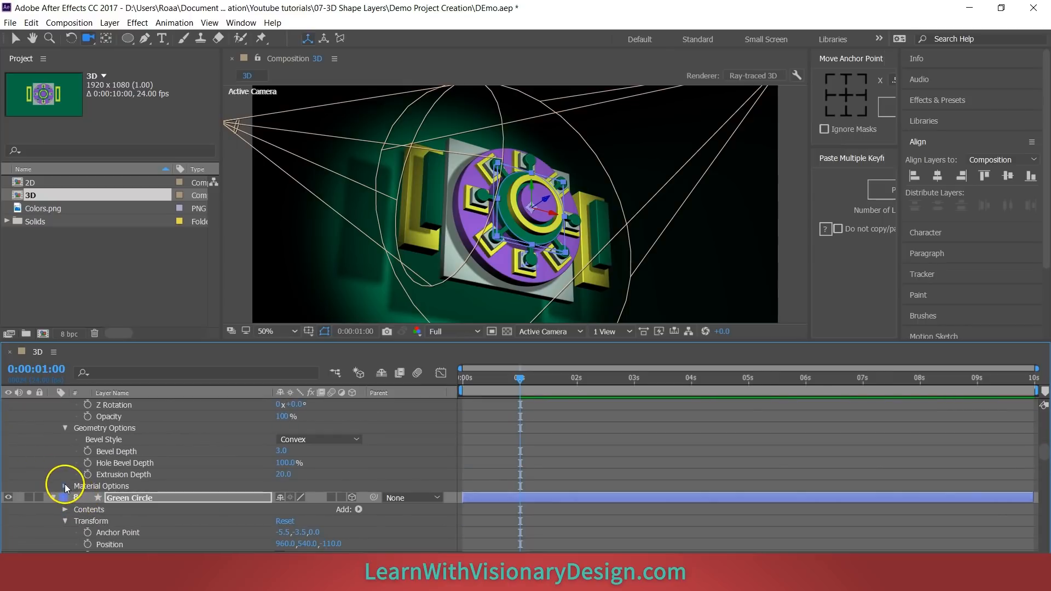
pyautogui.click(65, 486)
pyautogui.scroll(-2, 150, 500)
# Step: Turn on Casts Shadows in the material options of the Green Connecting lines layer
pyautogui.scroll(8, 224, 460)
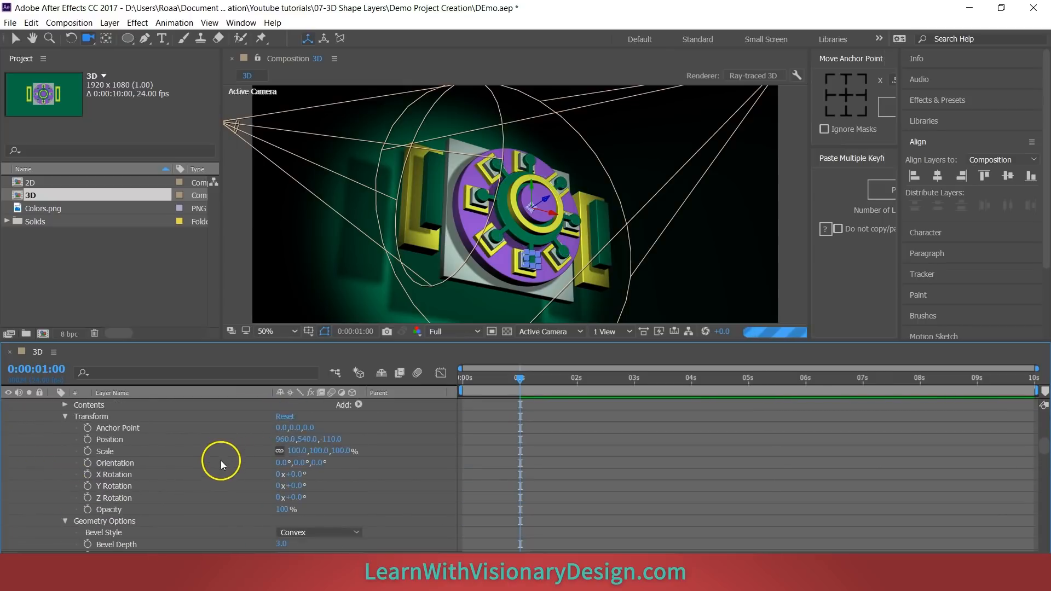
pyautogui.scroll(-3, 68, 468)
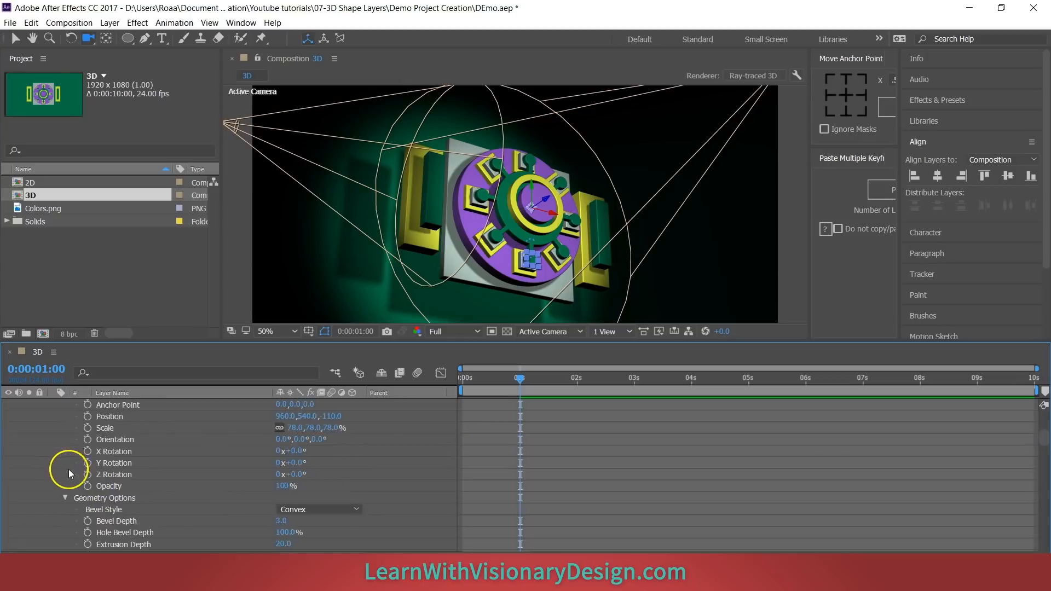
pyautogui.click(64, 486)
pyautogui.scroll(-2, 263, 474)
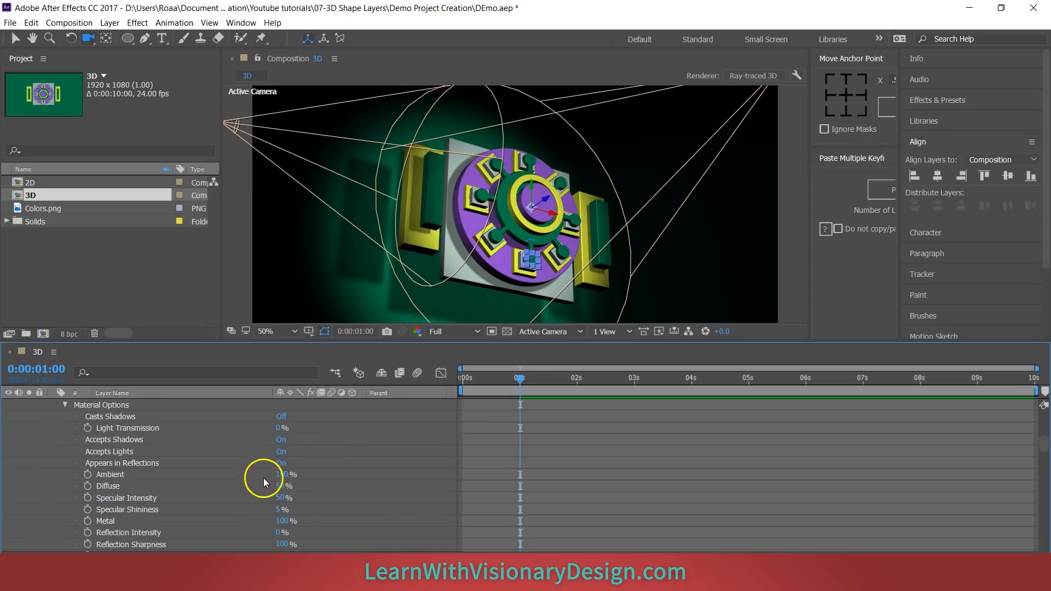
pyautogui.click(268, 417)
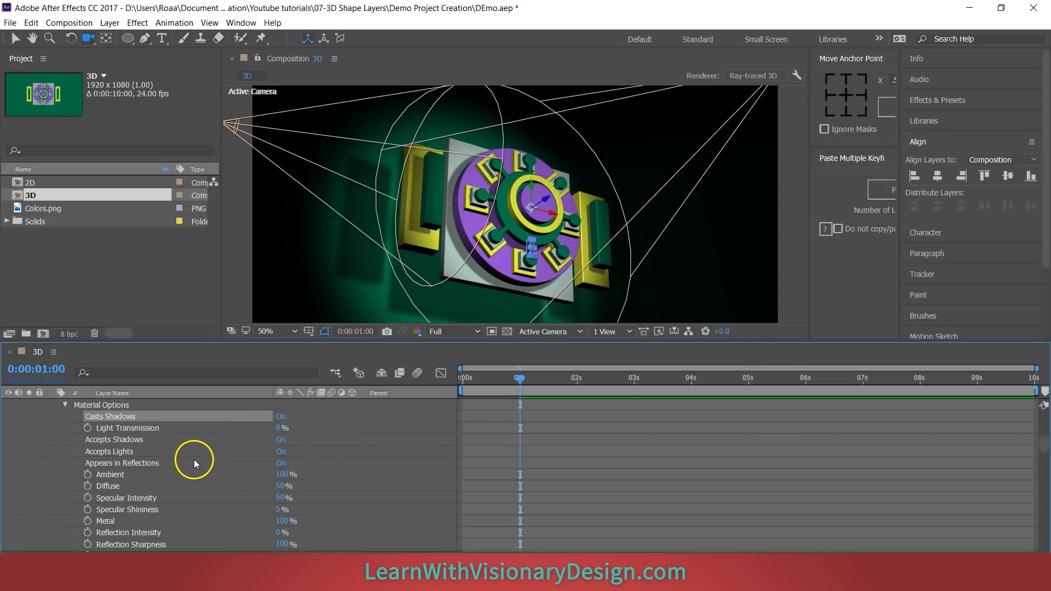
# Step: Turn on Casts Shadows in the material options of the Yellow Outline Circle layer
pyautogui.scroll(-3, 221, 487)
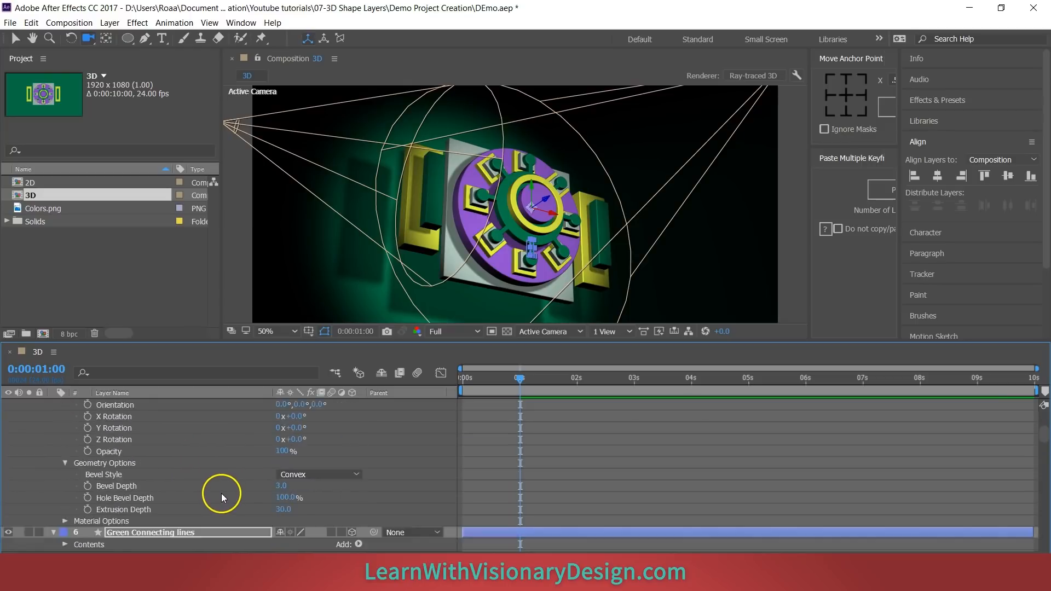
pyautogui.scroll(3, 223, 484)
pyautogui.scroll(-3, 218, 485)
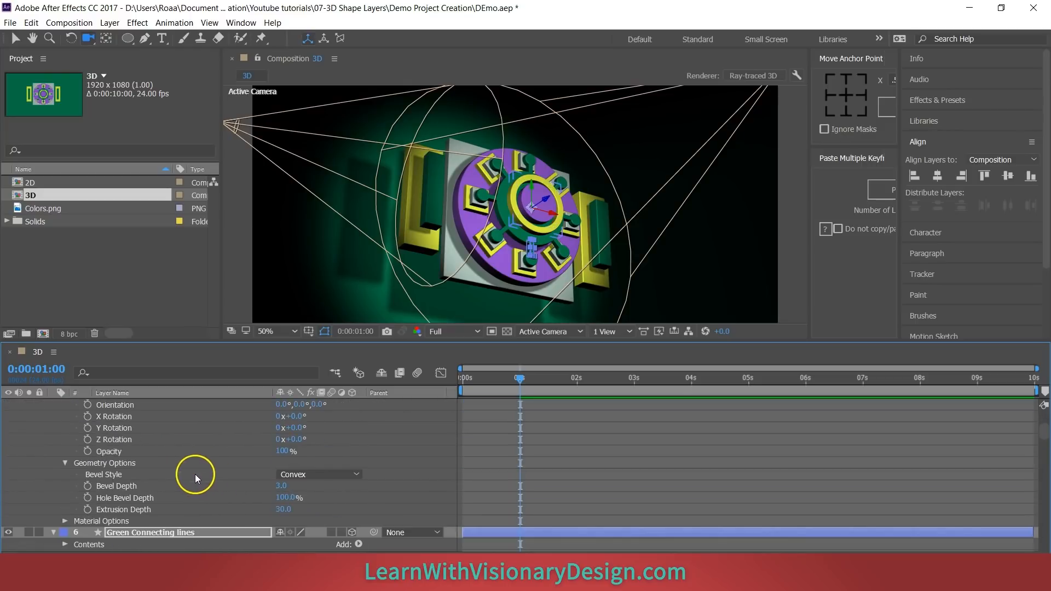
pyautogui.click(66, 522)
pyautogui.scroll(-5, 247, 465)
pyautogui.click(285, 419)
# Step: Turn on Casts Shadows for the layer directly above Yellow Outline Circle, and clear the layer selection
pyautogui.scroll(11, 187, 467)
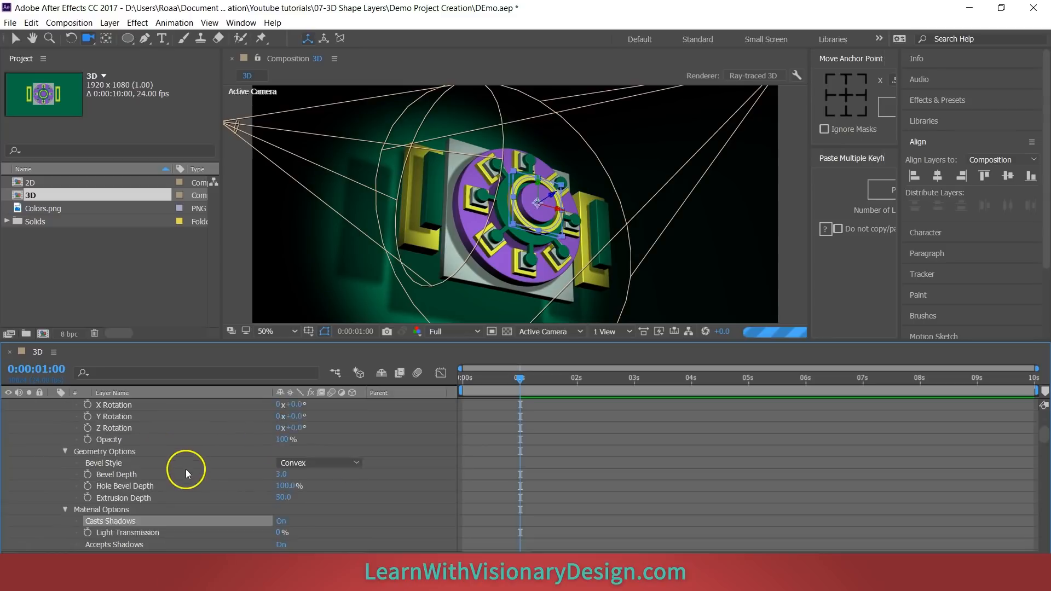
pyautogui.scroll(-3, 65, 476)
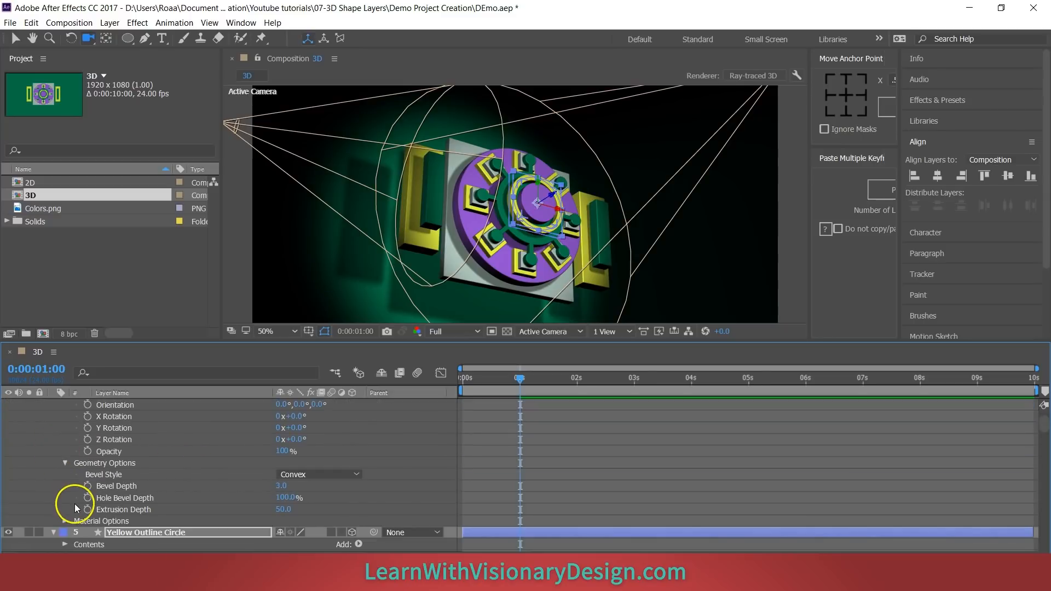
pyautogui.click(65, 522)
pyautogui.scroll(-5, 109, 509)
pyautogui.click(282, 416)
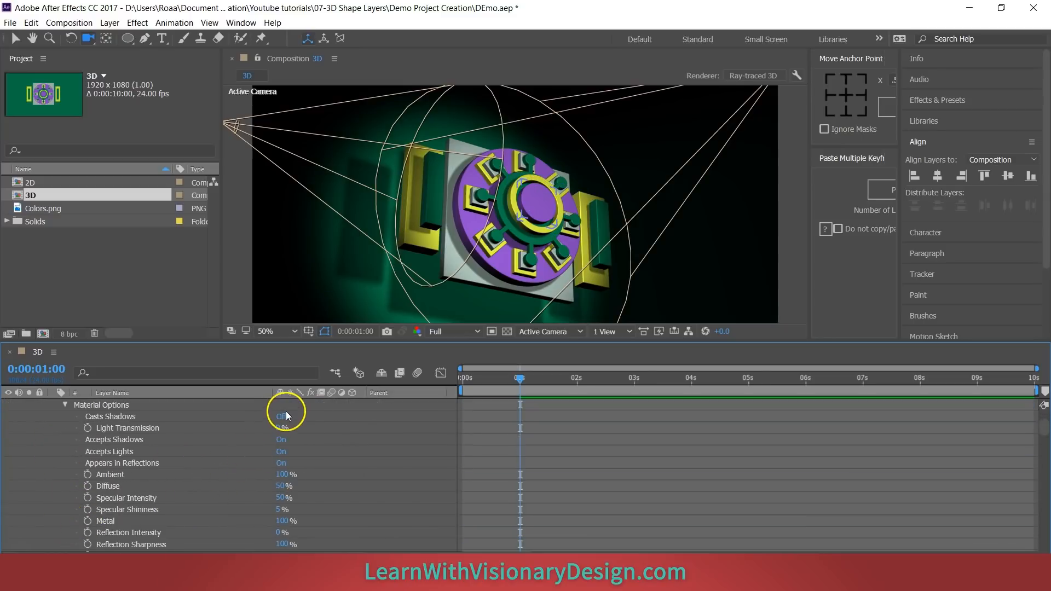
pyautogui.click(386, 465)
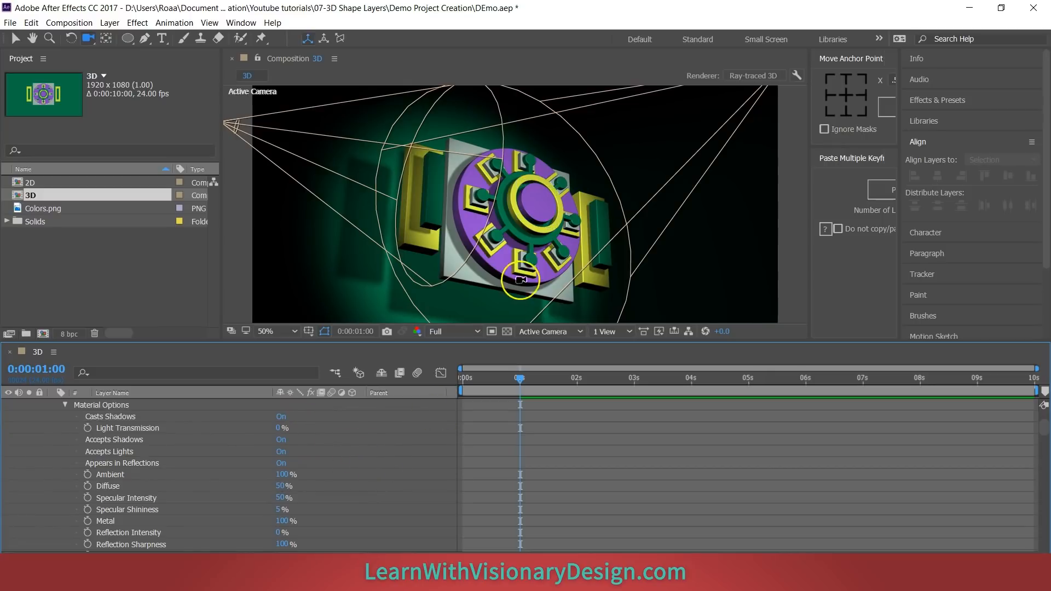
# Step: Zoom the composition view to 100% and inspect the shadows cast across the model
pyautogui.scroll(1, 520, 280)
pyautogui.moveTo(521, 279)
pyautogui.mouseDown()
pyautogui.moveTo(521, 252)
pyautogui.moveTo(516, 260)
pyautogui.mouseUp()
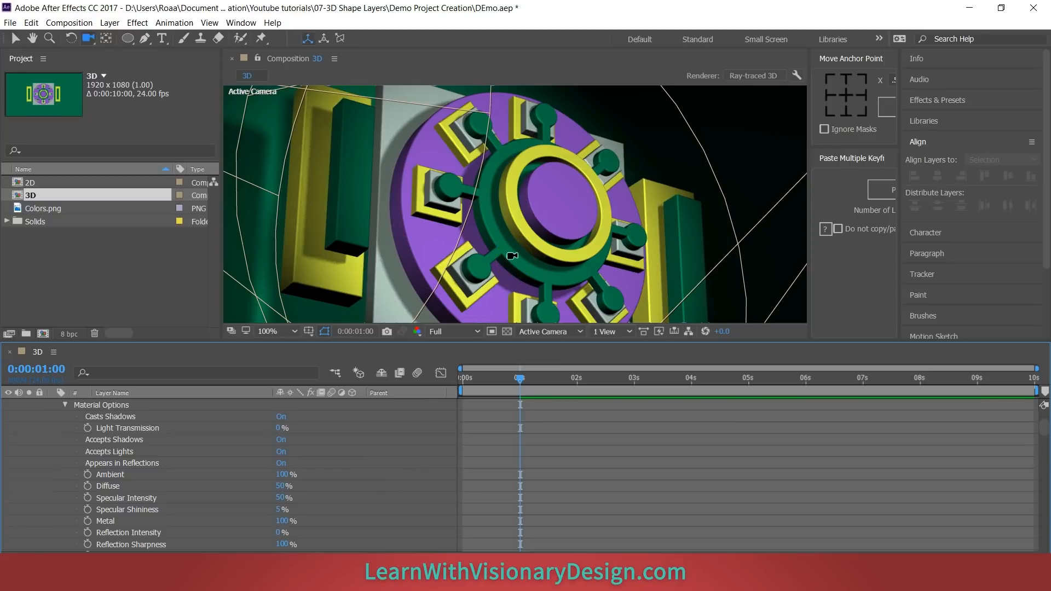
pyautogui.moveTo(512, 256); pyautogui.dragTo(500, 239)
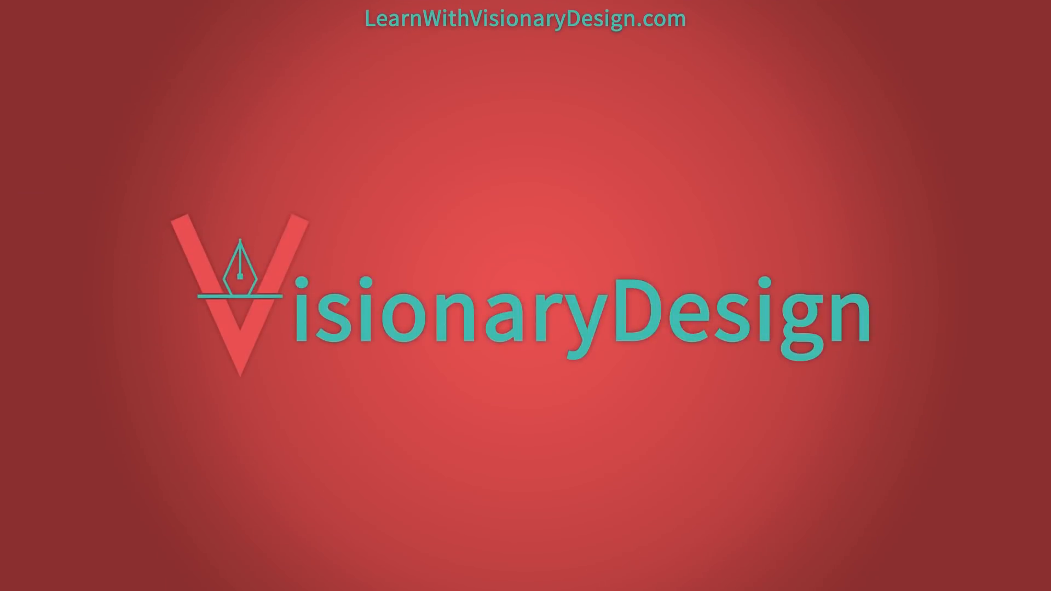